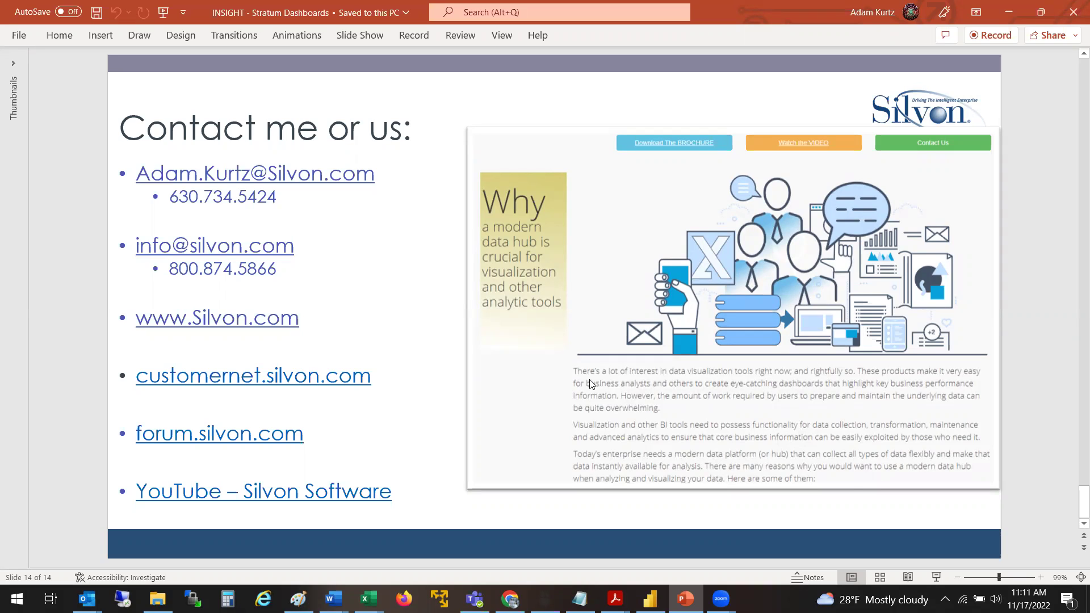
# Switch to the Stratum site in Chrome and expand SPM Sales & Profitability in the full list of view groups
pyautogui.click(510, 598)
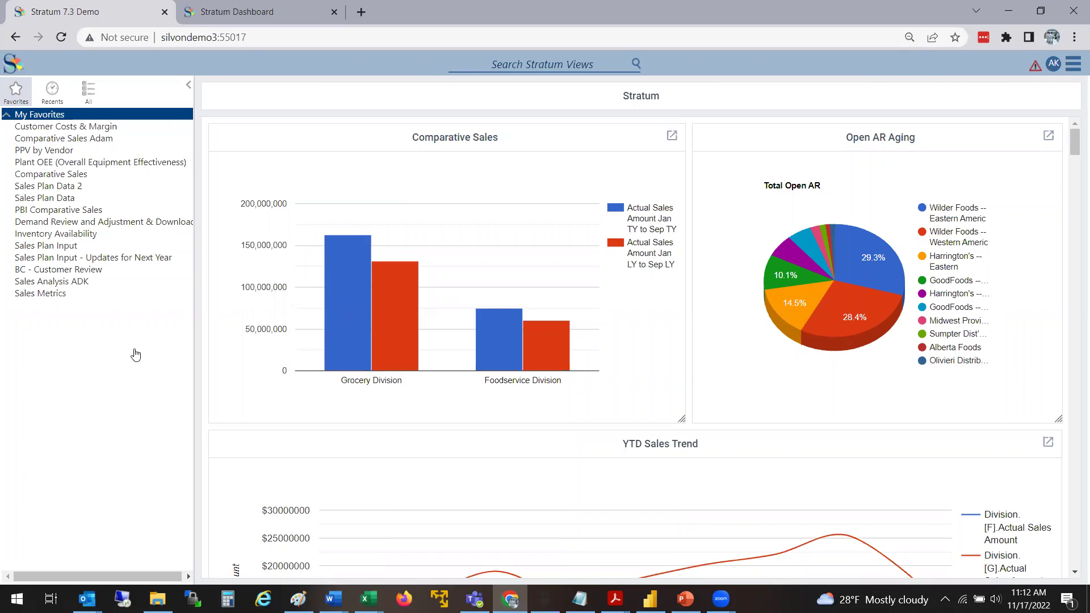
pyautogui.click(93, 98)
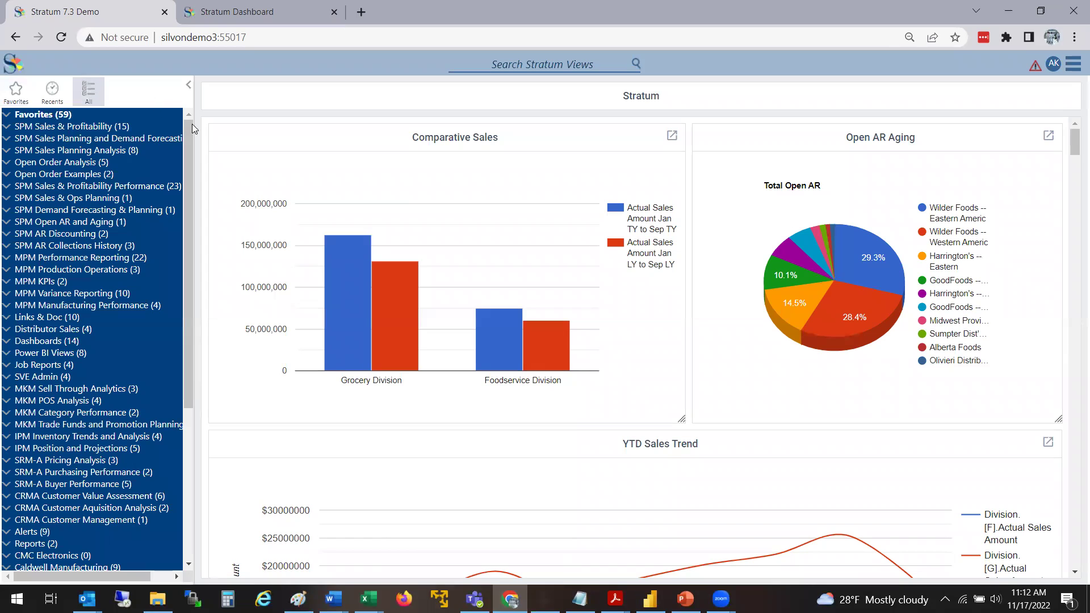
pyautogui.moveTo(193, 127); pyautogui.dragTo(218, 123)
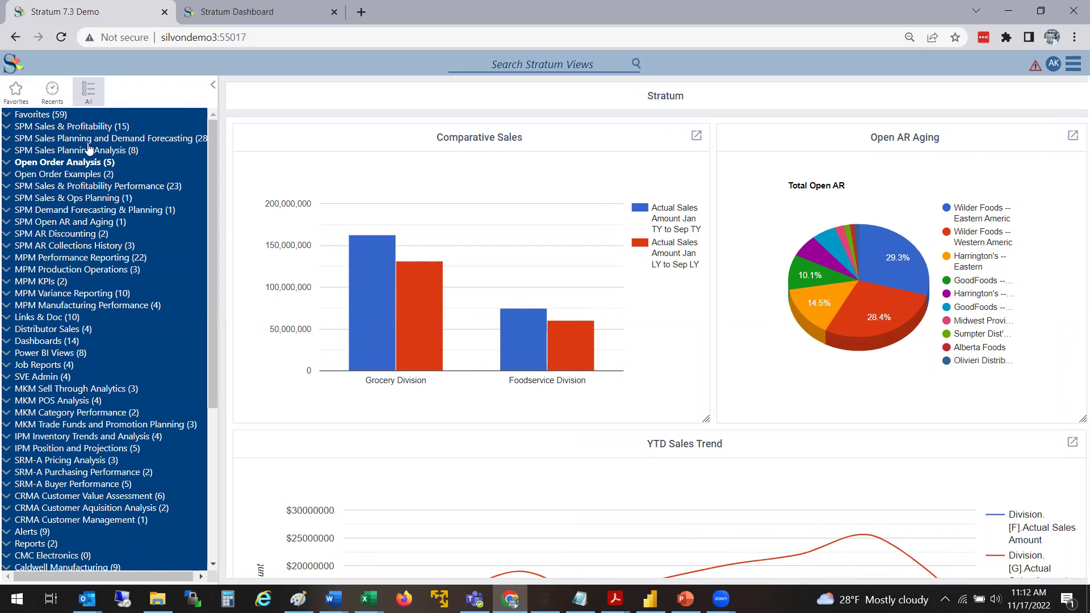
pyautogui.click(98, 126)
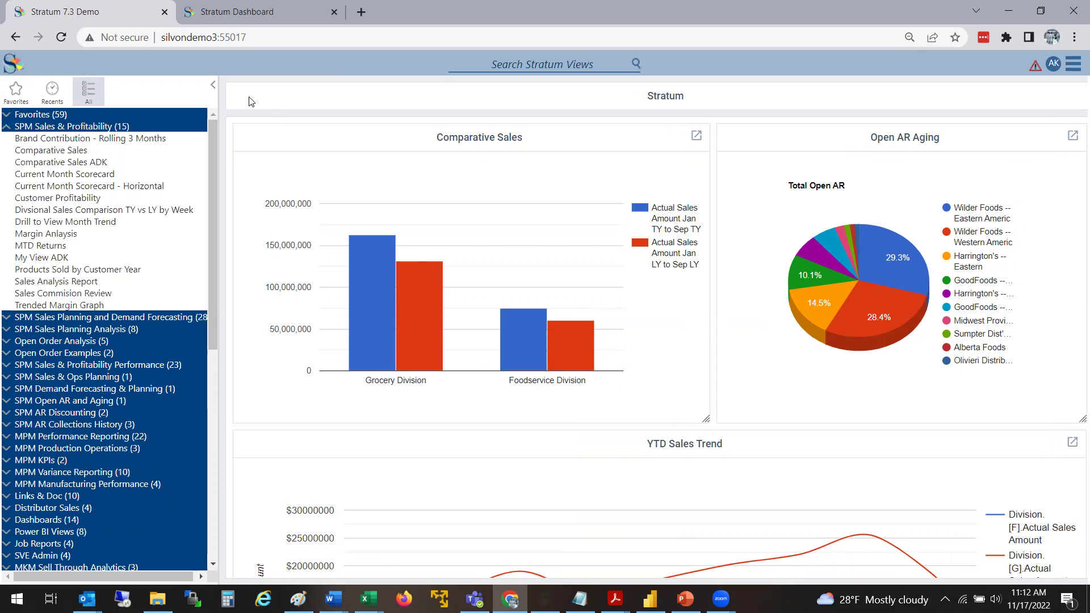
# Open the dashboard management page and display the Stratum dashboard
pyautogui.click(1072, 63)
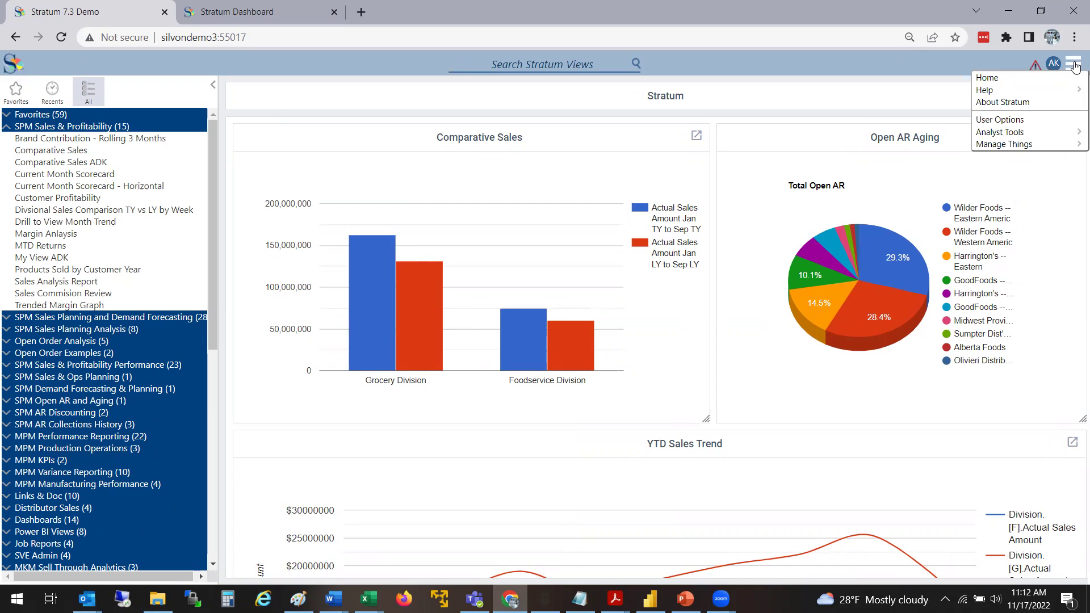
pyautogui.moveTo(1048, 146)
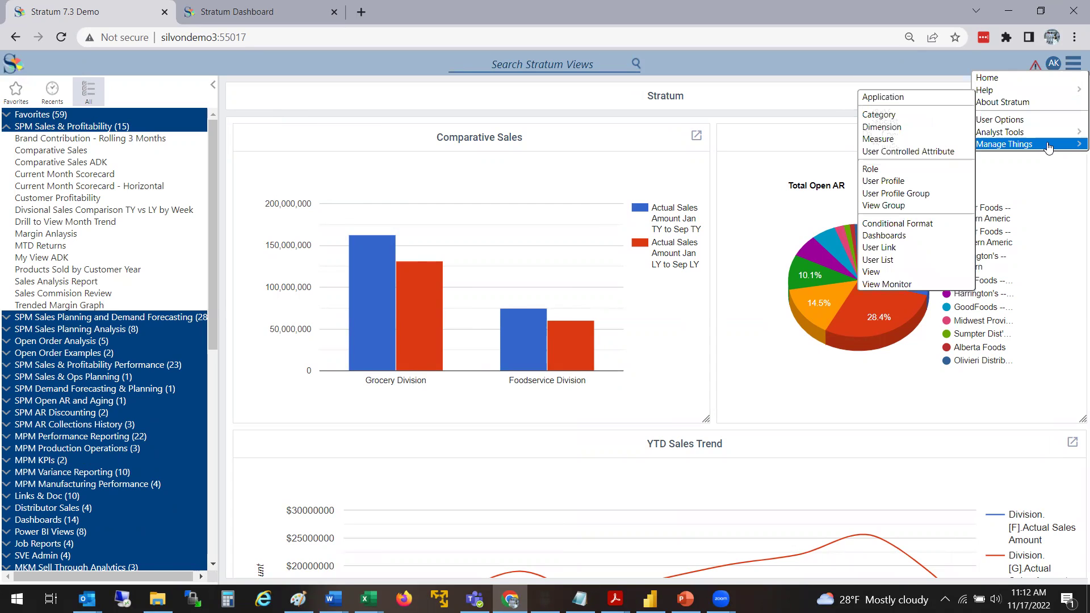
pyautogui.click(888, 236)
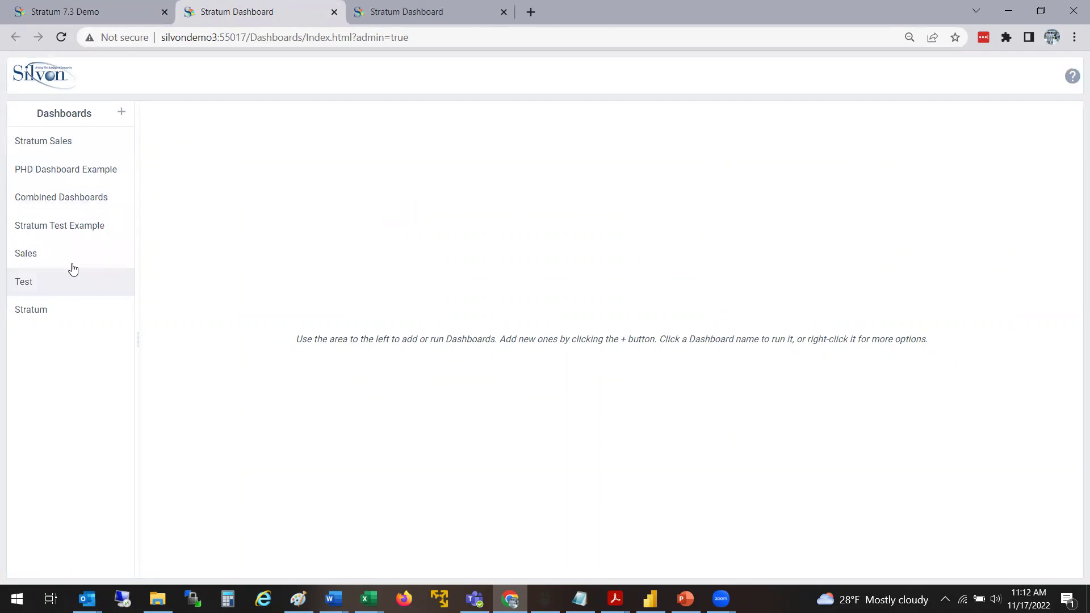
pyautogui.click(66, 307)
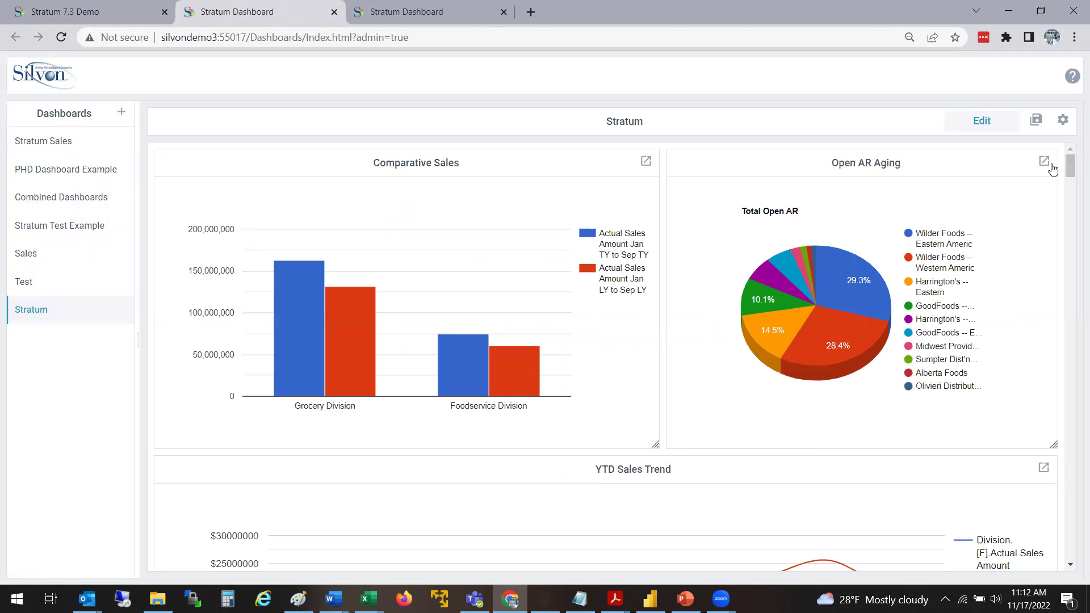
pyautogui.moveTo(1070, 169)
pyautogui.mouseDown()
pyautogui.moveTo(1075, 214)
pyautogui.moveTo(1072, 162)
pyautogui.mouseUp()
# Return to the Stratum 7.3 Demo home page and reload it
pyautogui.hotkey('ctrl', 'shift', 'Tab')
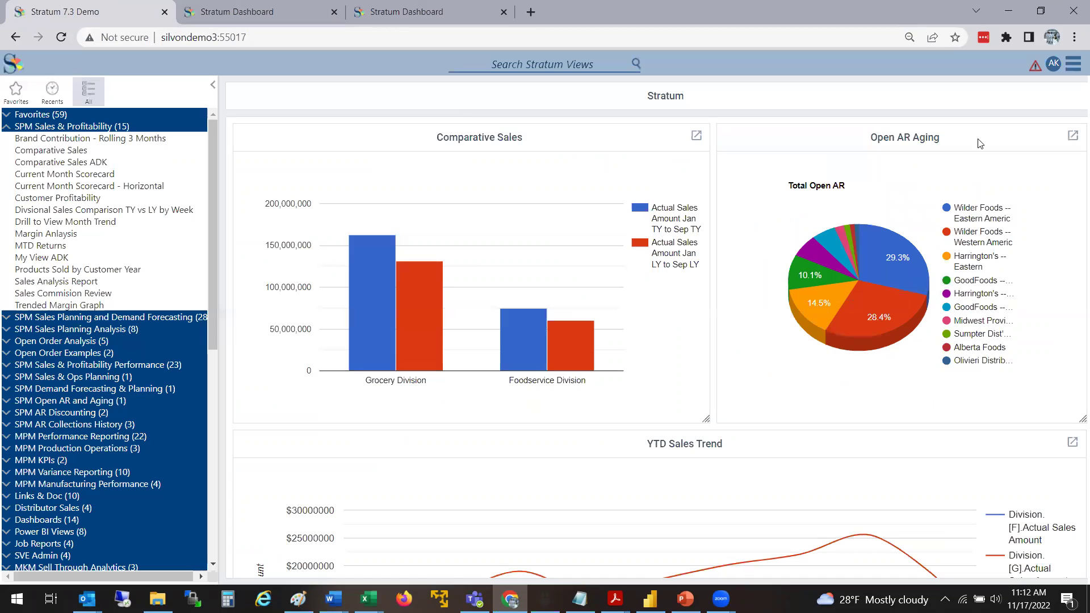
pyautogui.click(1040, 12)
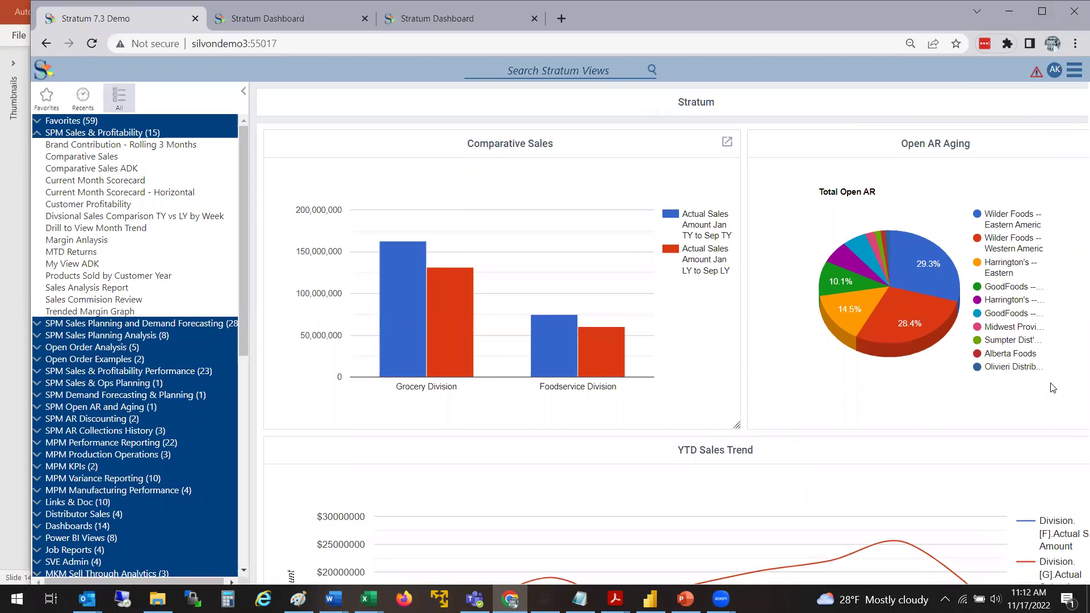
pyautogui.doubleClick(722, 18)
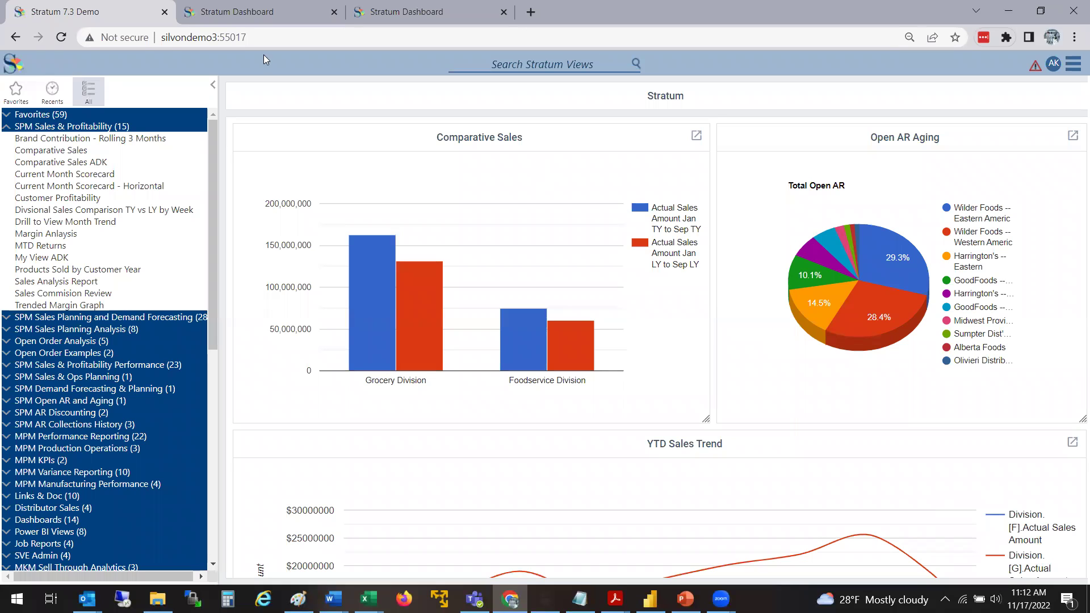
pyautogui.click(61, 36)
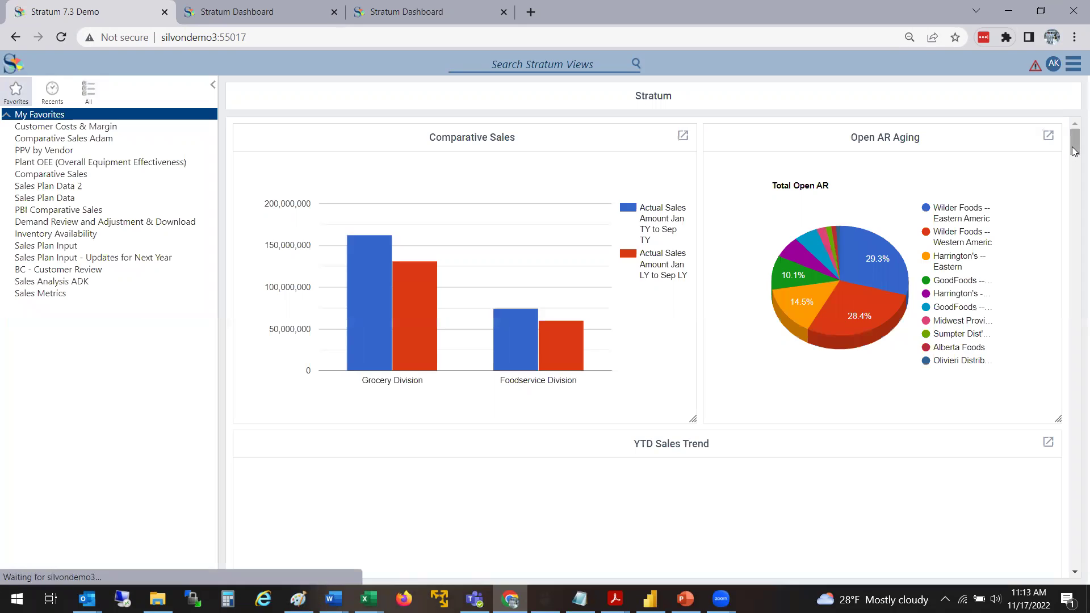
# Review the charts on the home page's dashboard, down to the margin analysis gauges and back up
pyautogui.moveTo(1074, 150); pyautogui.dragTo(1074, 195)
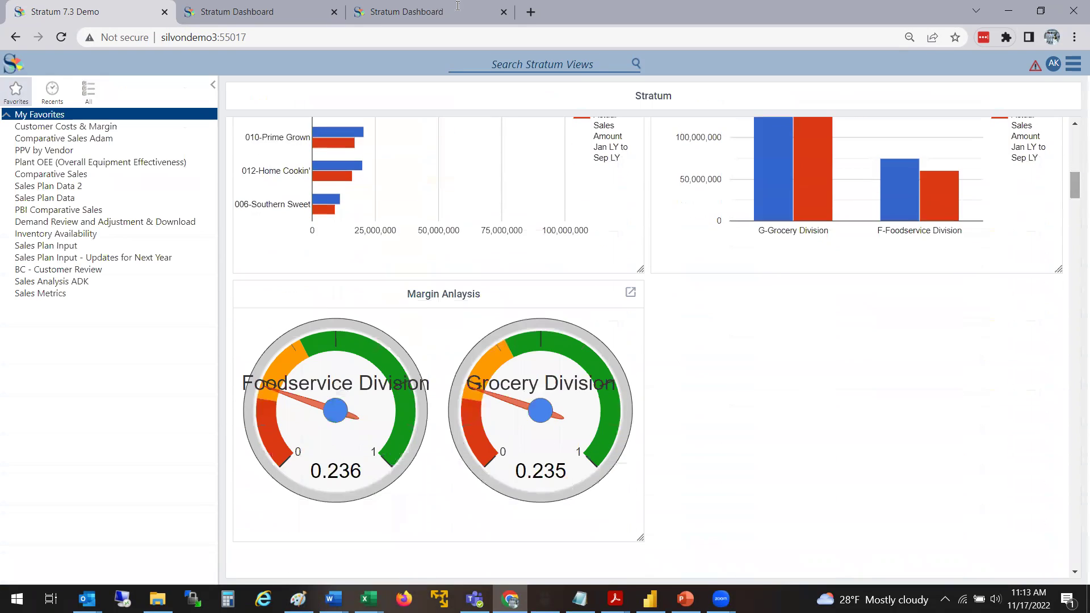
pyautogui.click(255, 12)
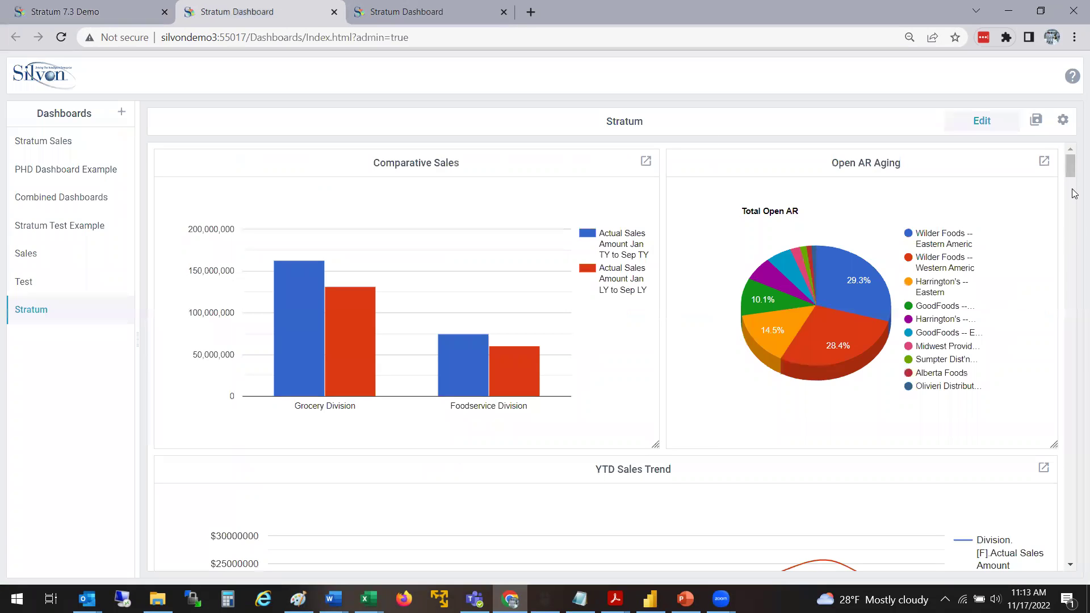
pyautogui.click(139, 9)
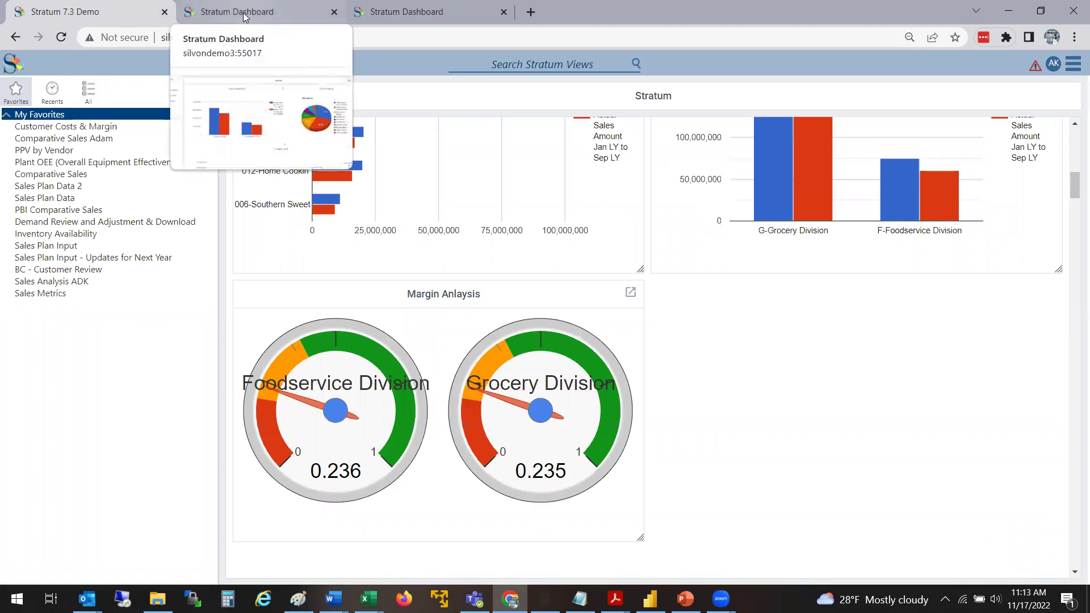
pyautogui.scroll(1, 1072, 160)
pyautogui.scroll(5, 1073, 161)
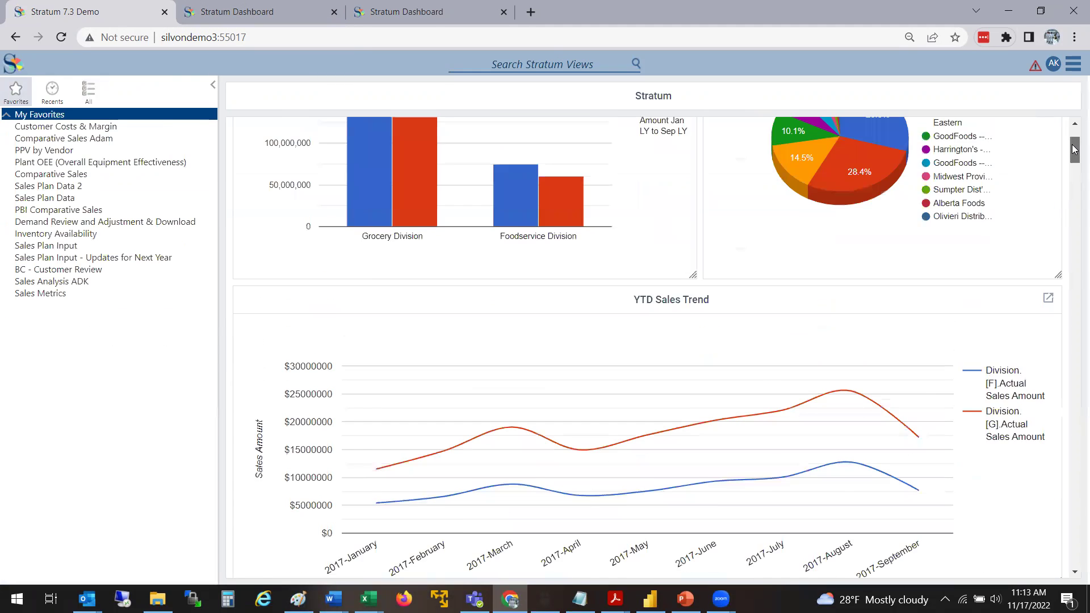
# Create a new dashboard named Test2 on the dashboard management page and dismiss the editing tip
pyautogui.click(268, 8)
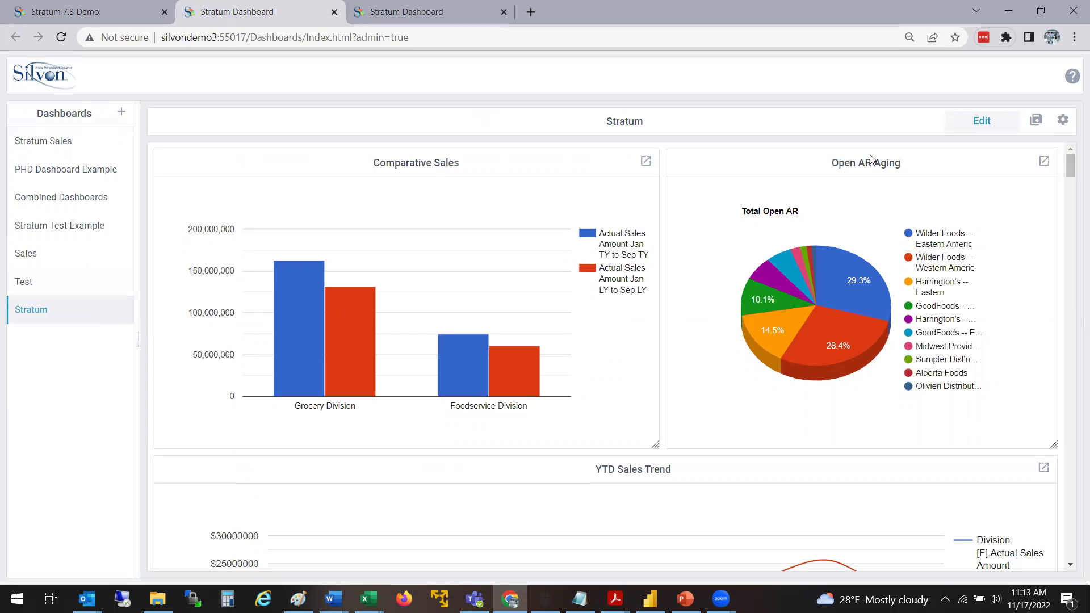
pyautogui.moveTo(1072, 172)
pyautogui.mouseDown()
pyautogui.moveTo(1072, 222)
pyautogui.moveTo(1073, 159)
pyautogui.mouseUp()
pyautogui.click(122, 113)
pyautogui.click(541, 331)
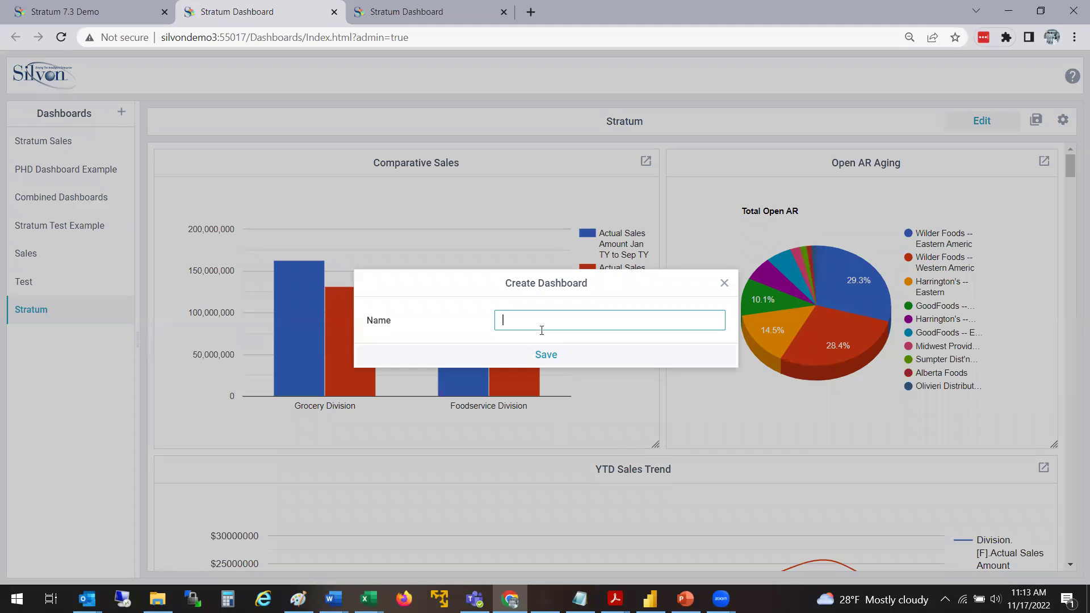
pyautogui.write('Test2')
pyautogui.click(541, 353)
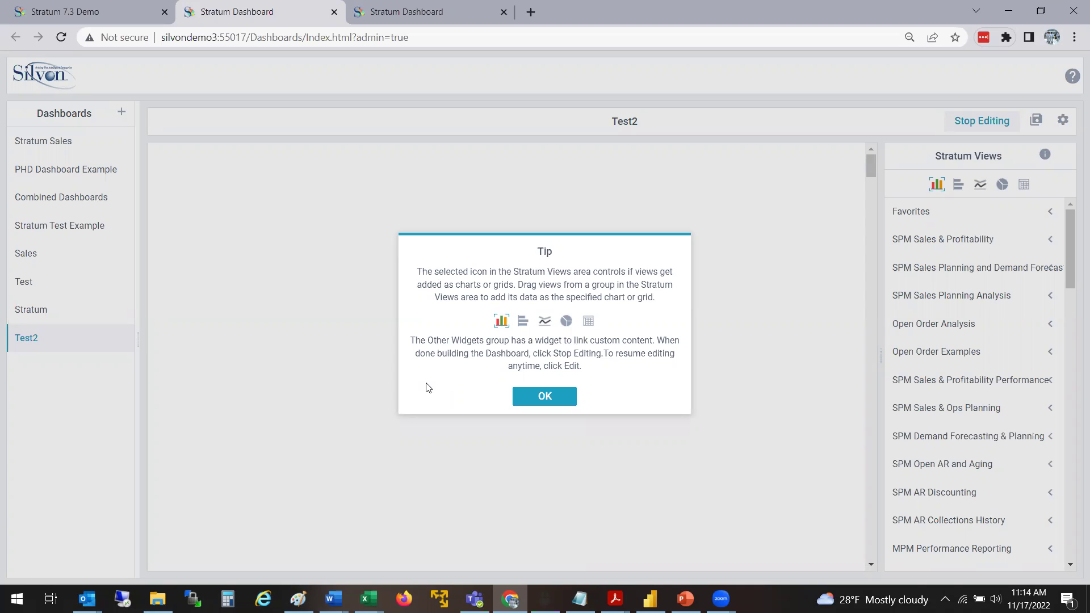
pyautogui.click(561, 397)
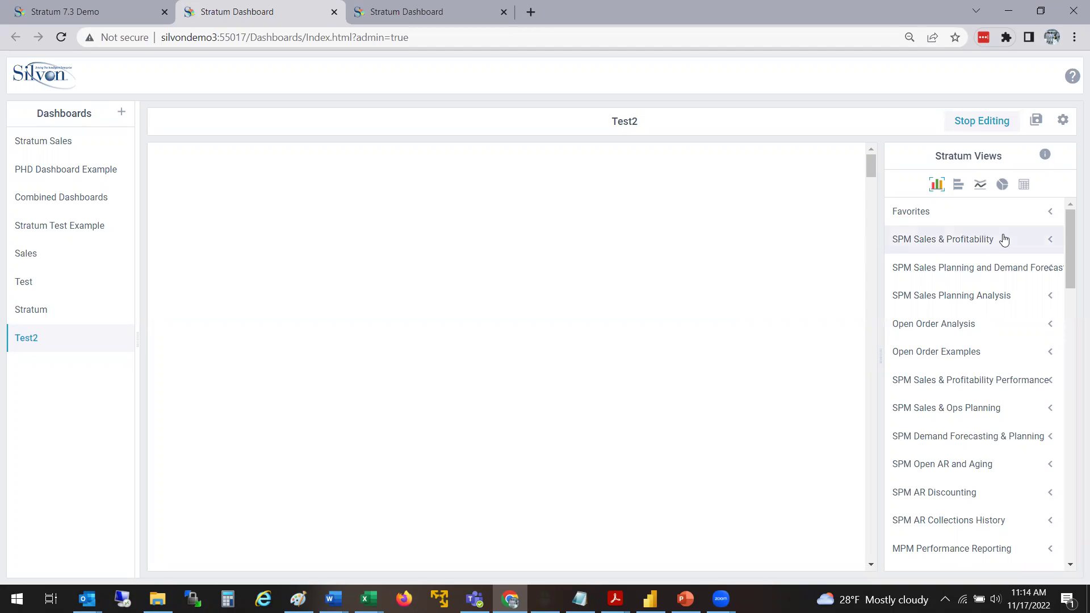
# Look into the SPM Sales & Profitability and Favorites groups in the Stratum Views list and collapse them again
pyautogui.moveTo(1074, 245)
pyautogui.mouseDown()
pyautogui.moveTo(1074, 276)
pyautogui.moveTo(1074, 244)
pyautogui.mouseUp()
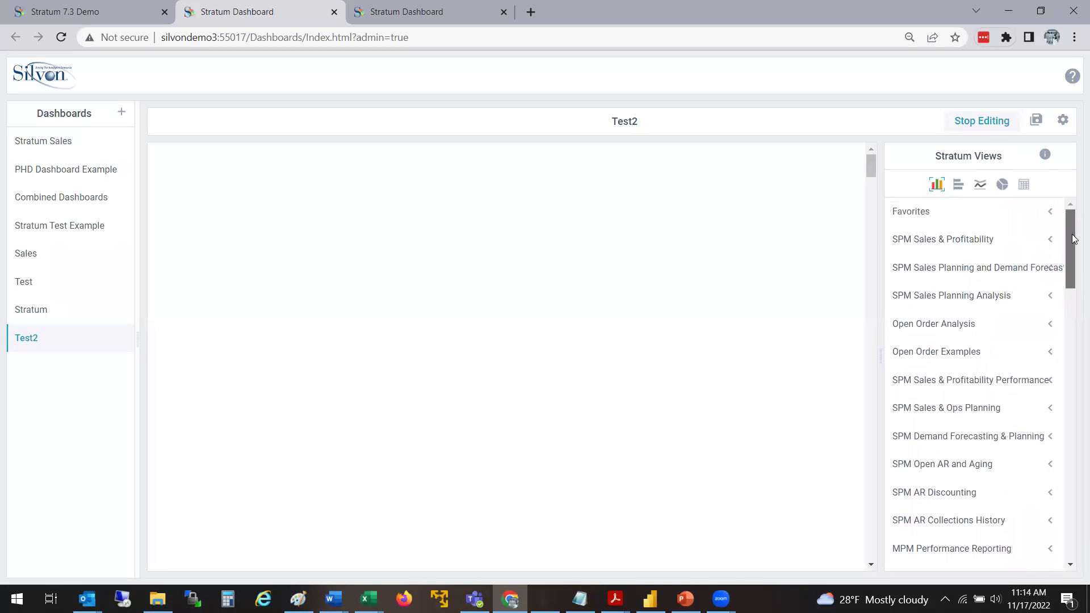
pyautogui.click(992, 246)
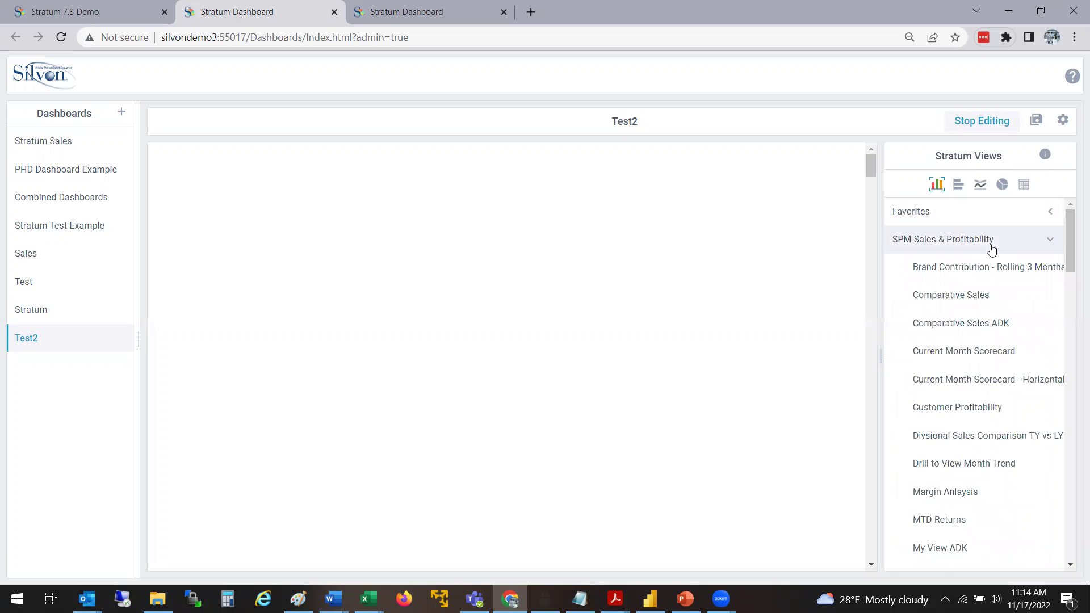
pyautogui.click(991, 246)
pyautogui.click(994, 211)
pyautogui.click(995, 211)
pyautogui.click(994, 211)
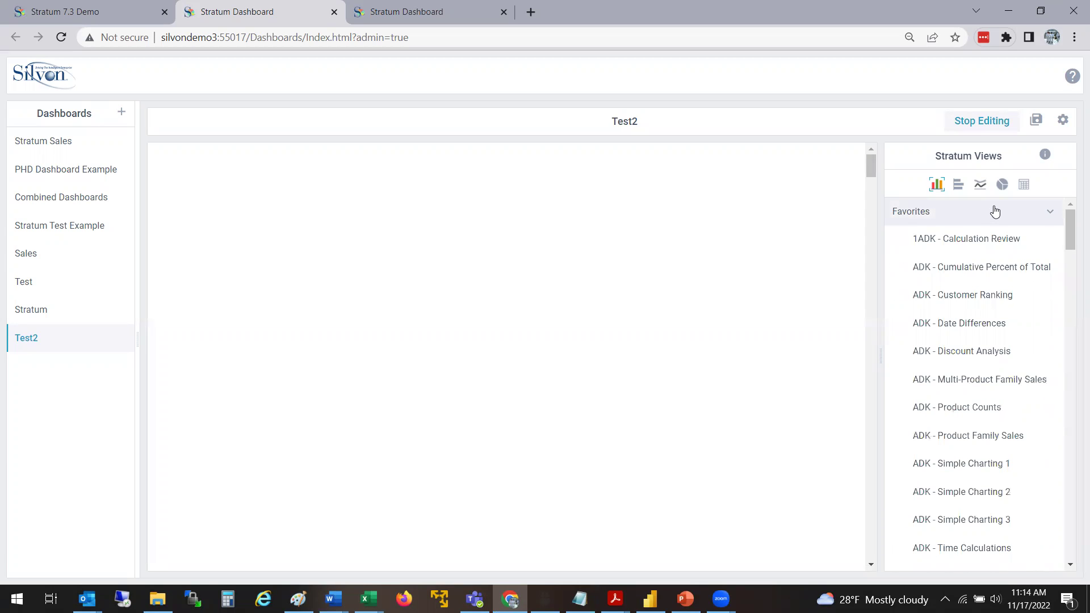
pyautogui.click(995, 211)
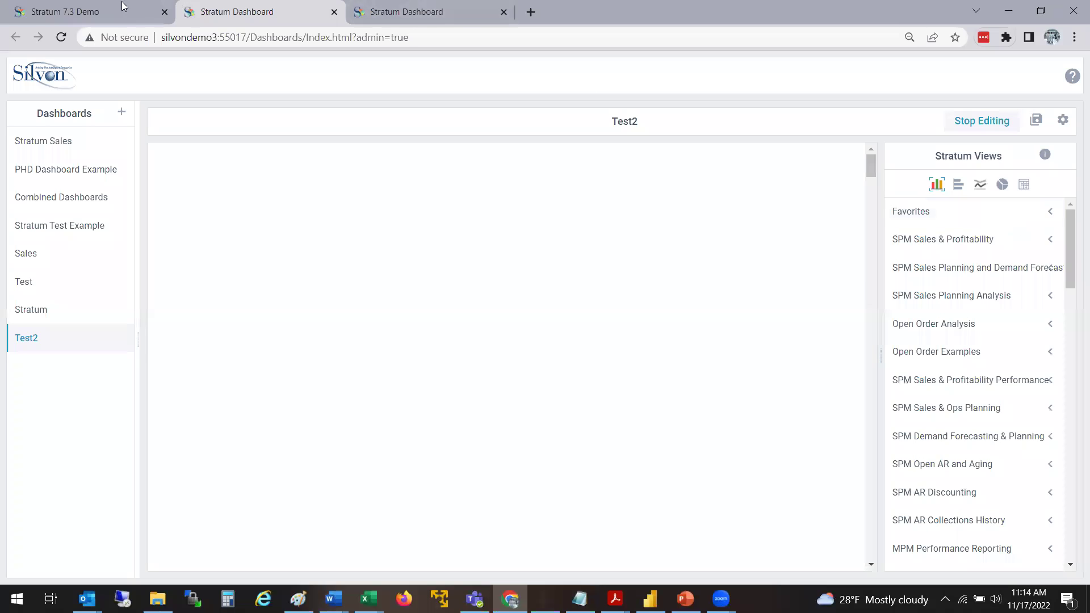
# Show all view groups on the Stratum 7.3 Demo home page and expand Favorites to compare its views
pyautogui.click(99, 12)
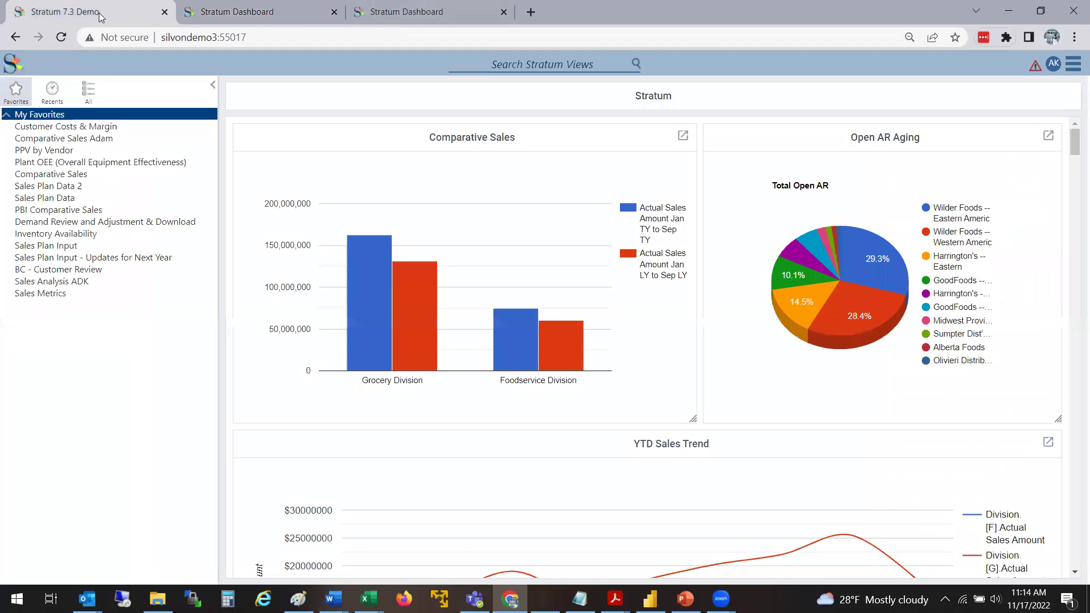
pyautogui.click(89, 95)
pyautogui.click(71, 126)
pyautogui.click(39, 114)
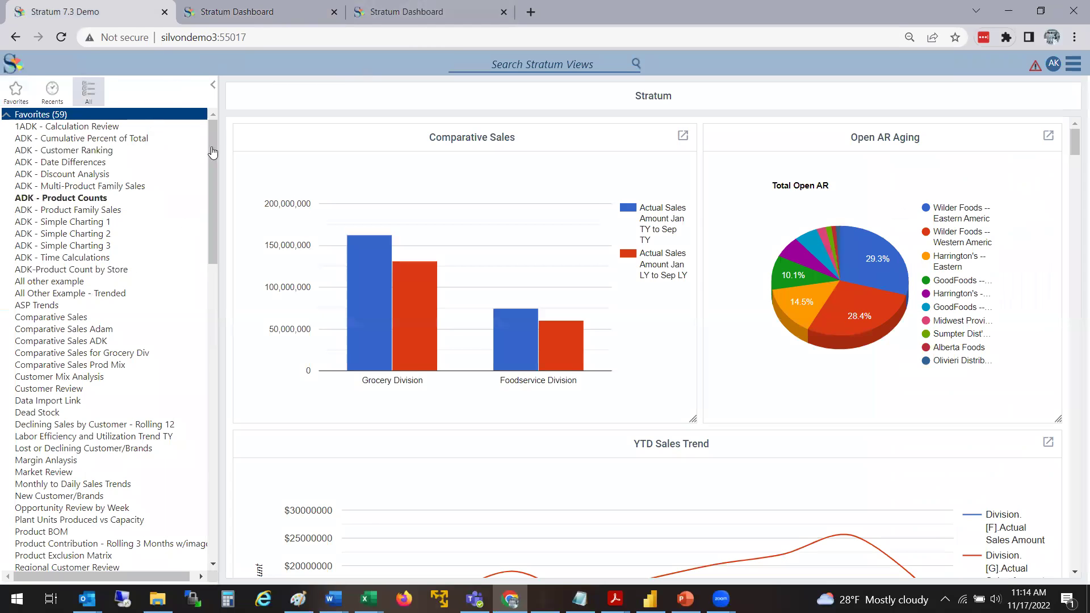
# Return to the Test2 dashboard being edited and expand Favorites to find the Comparative Sales views
pyautogui.click(412, 18)
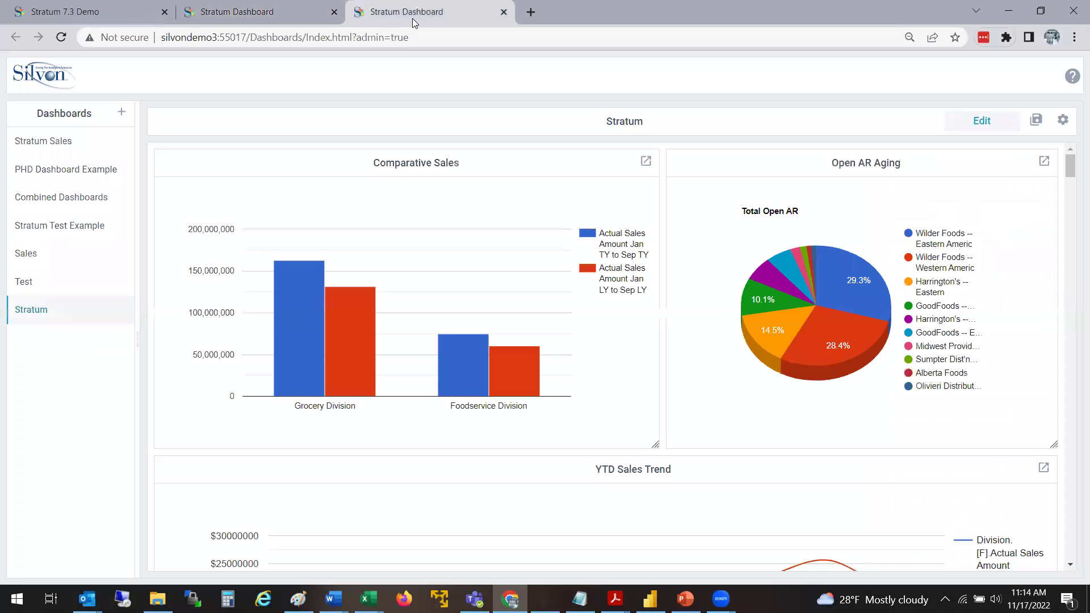
pyautogui.click(248, 9)
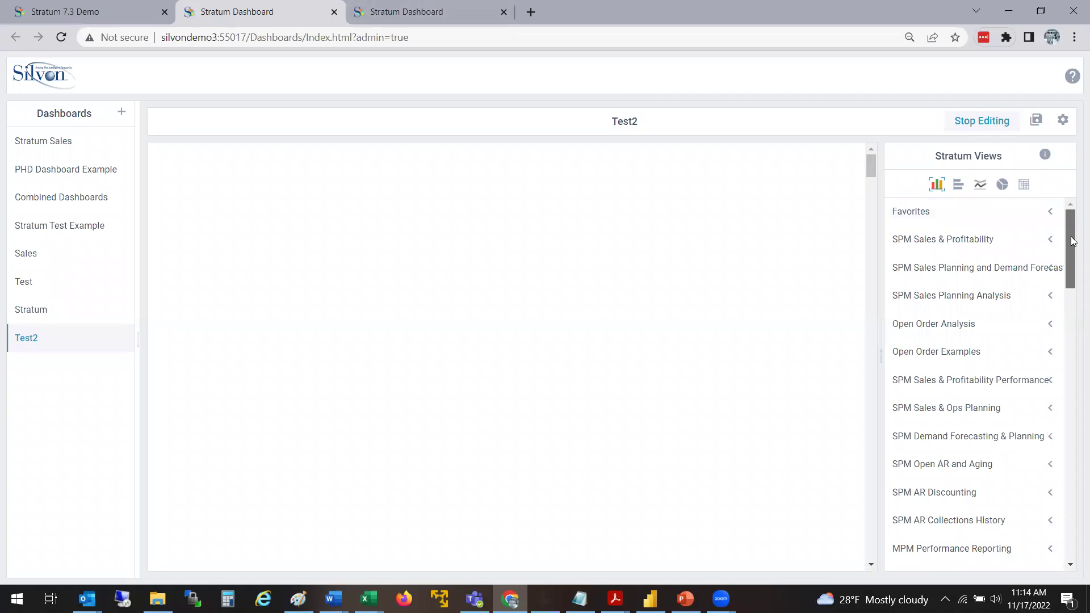
pyautogui.click(925, 214)
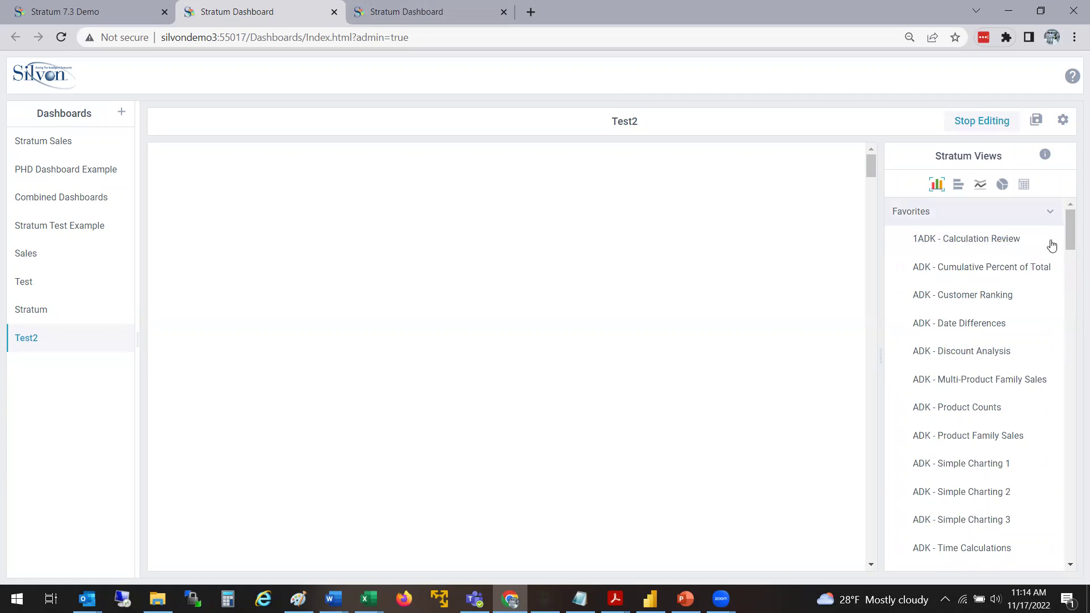
pyautogui.moveTo(1075, 232); pyautogui.dragTo(1072, 279)
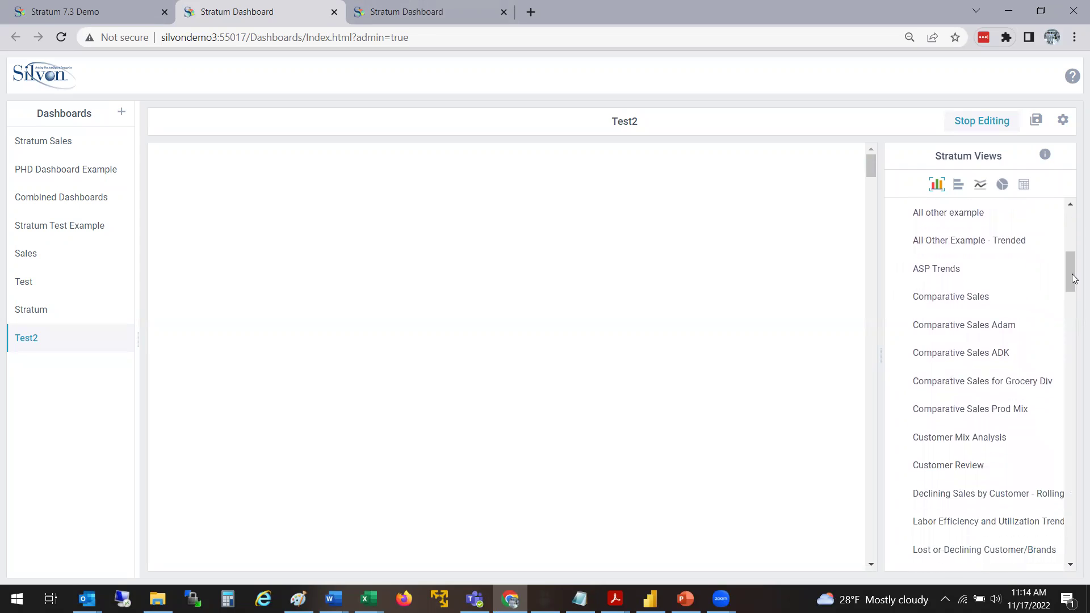
# Cycle through the column, bar, line, pie and grid types available for views added to the dashboard
pyautogui.click(957, 187)
pyautogui.click(979, 189)
pyautogui.click(1001, 189)
pyautogui.click(1023, 186)
pyautogui.click(937, 185)
pyautogui.click(957, 185)
pyautogui.click(980, 186)
pyautogui.click(1004, 186)
pyautogui.click(1020, 186)
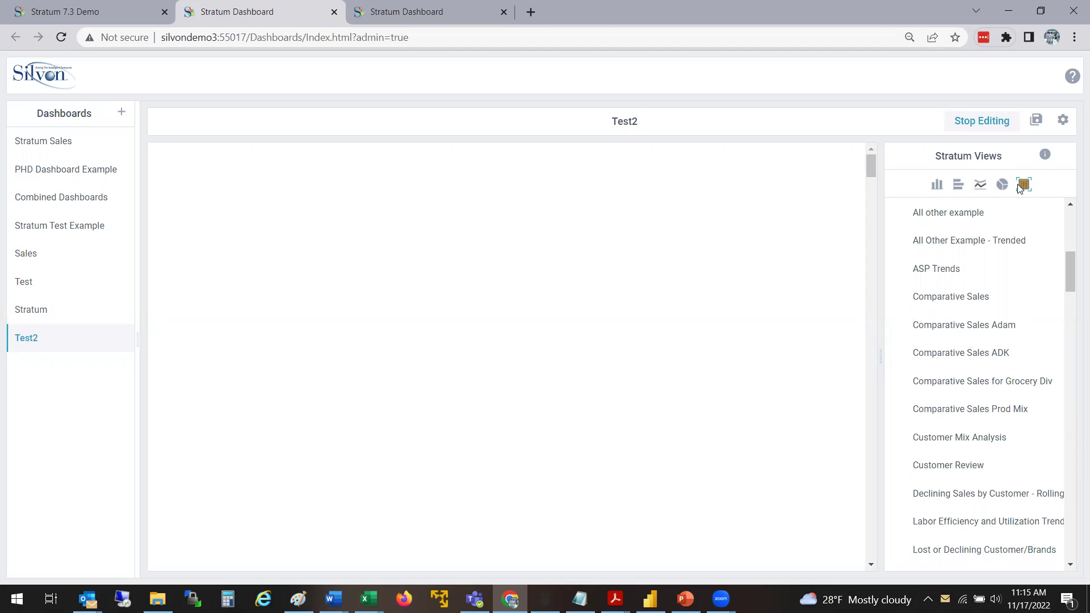
# Add the Comparative Sales view to the upper-left area of the Test2 dashboard as a column chart
pyautogui.click(937, 187)
pyautogui.moveTo(960, 305); pyautogui.dragTo(179, 162)
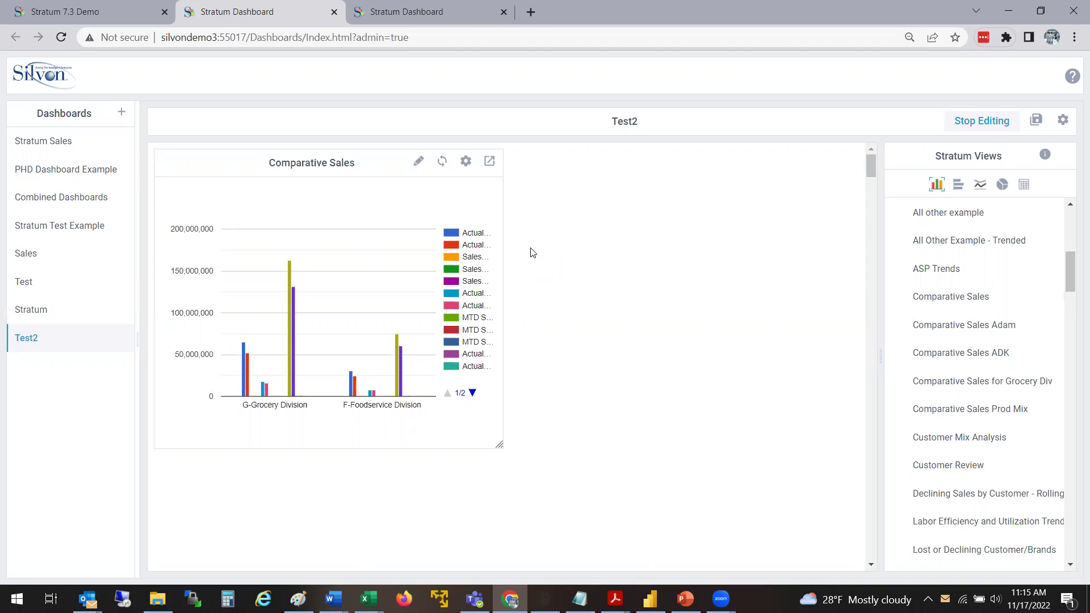
# Open the Comparative Sales chart on the Test2 dashboard for editing
pyautogui.click(418, 163)
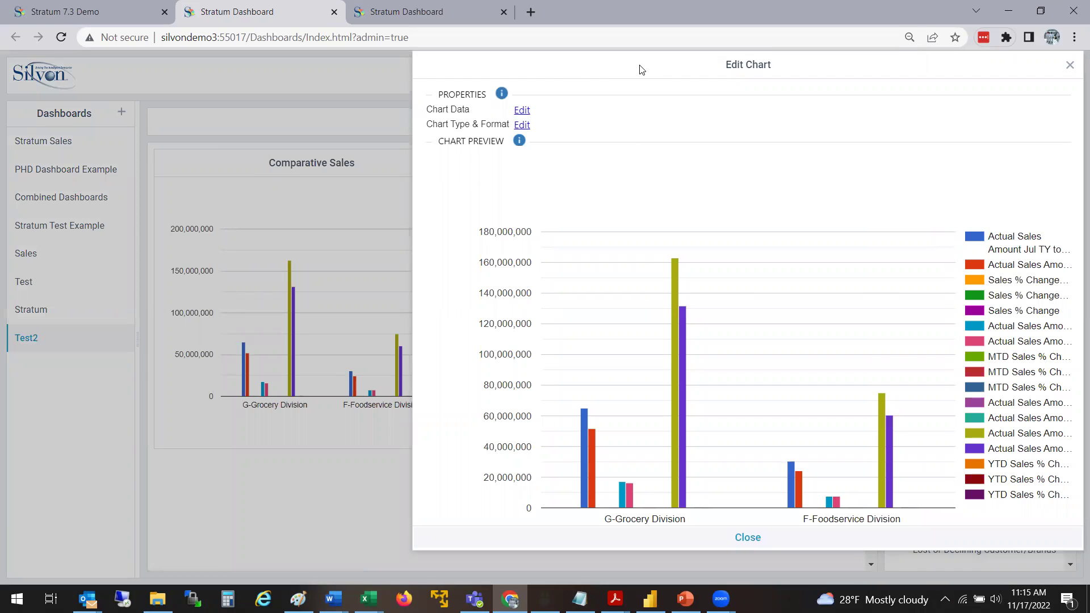
pyautogui.doubleClick(473, 50)
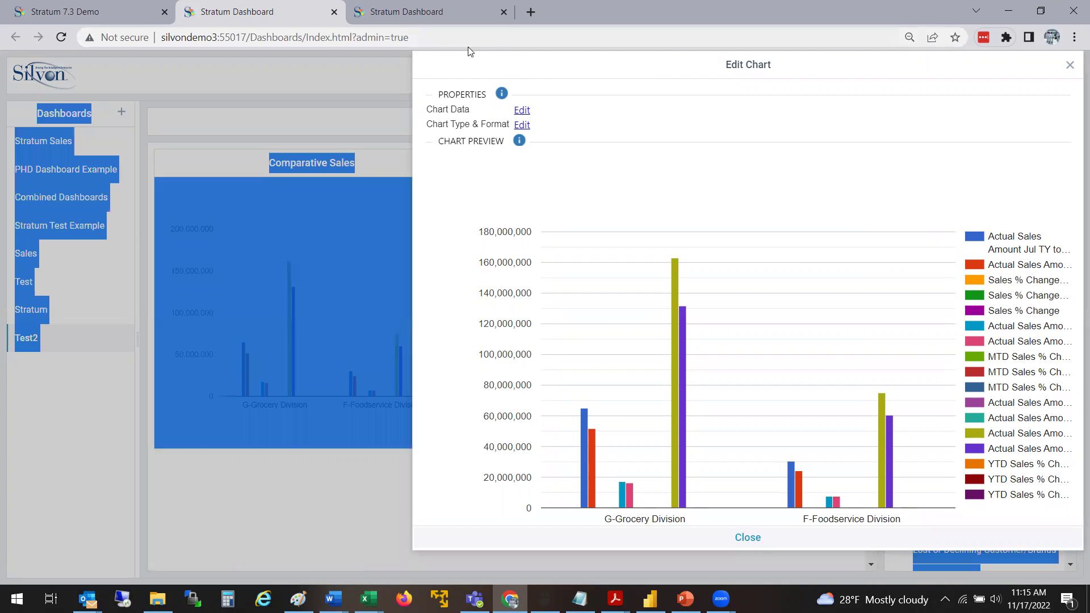
pyautogui.click(532, 70)
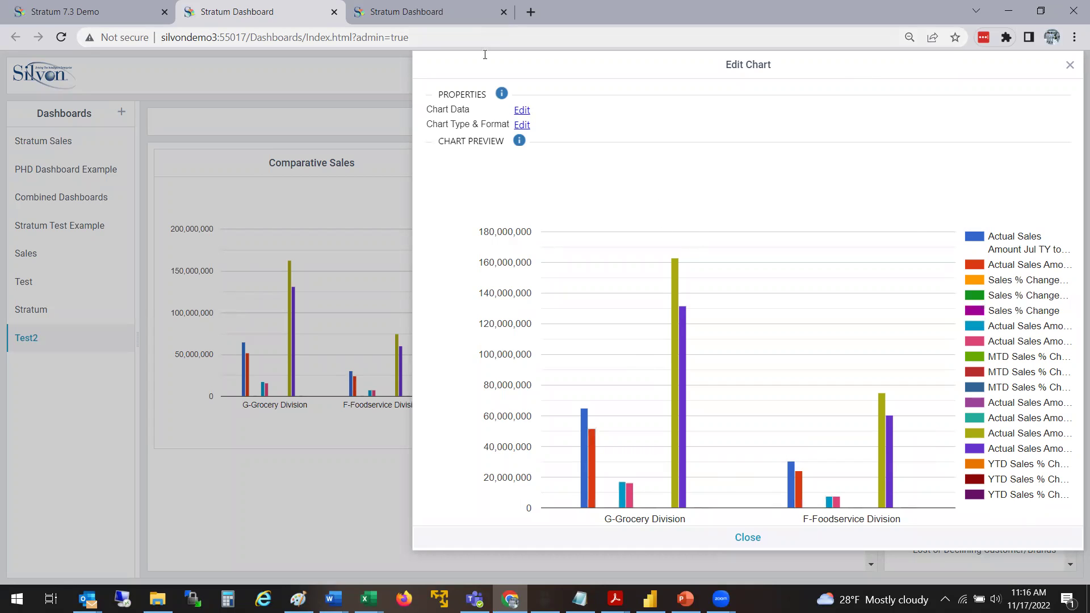
# Open the Comparative Sales chart data and exclude the Jul to Sep TY and LY sales amounts and all three Sales % Change series
pyautogui.click(521, 111)
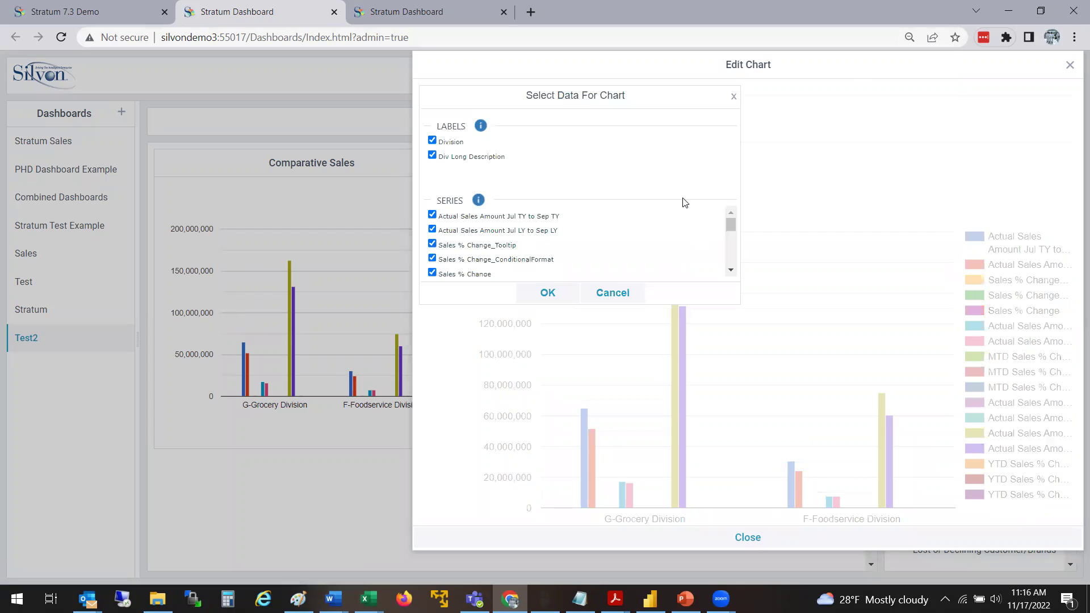
pyautogui.click(432, 214)
pyautogui.click(432, 228)
pyautogui.click(432, 243)
pyautogui.click(432, 257)
pyautogui.click(432, 272)
# Exclude the Actual Sales Amount Sep TY and Sep LY series and all three MTD Sales % Change series from the chart
pyautogui.click(728, 257)
pyautogui.click(433, 226)
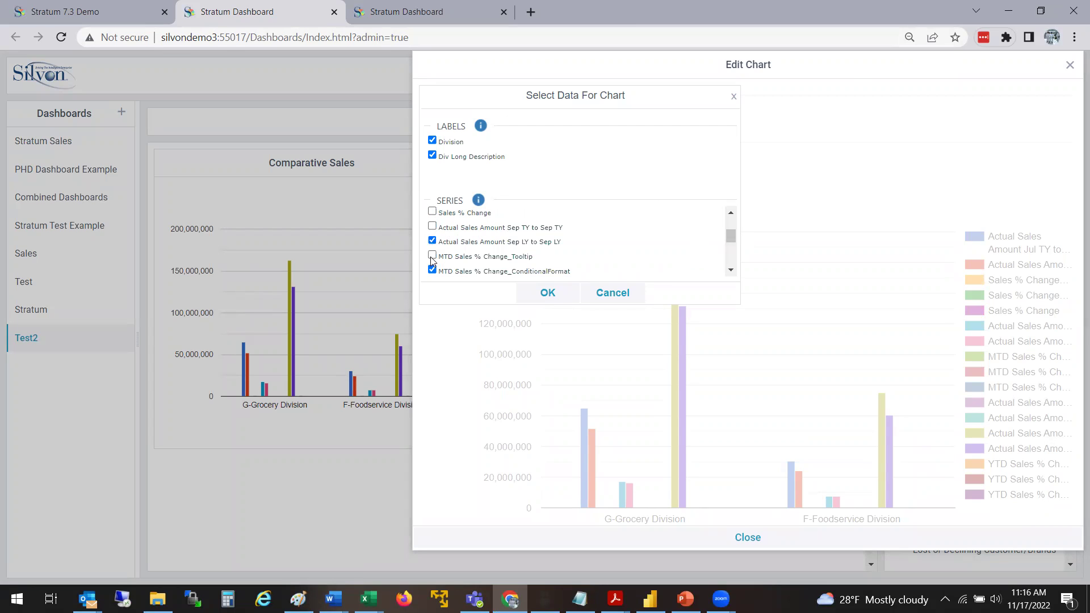
pyautogui.click(432, 241)
pyautogui.click(432, 270)
pyautogui.click(728, 257)
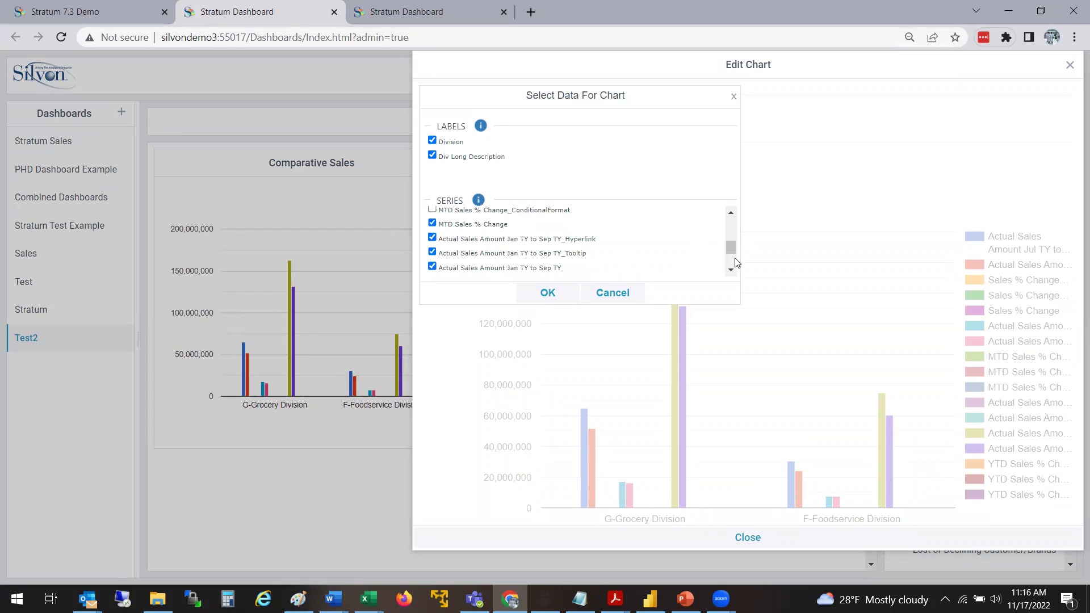
pyautogui.click(432, 223)
# Exclude the Jan TY to Sep TY hyperlink and tooltip series and the YTD Sales % Change_Tooltip series, and apply the data selection
pyautogui.click(432, 252)
pyautogui.click(432, 238)
pyautogui.click(730, 269)
pyautogui.click(730, 270)
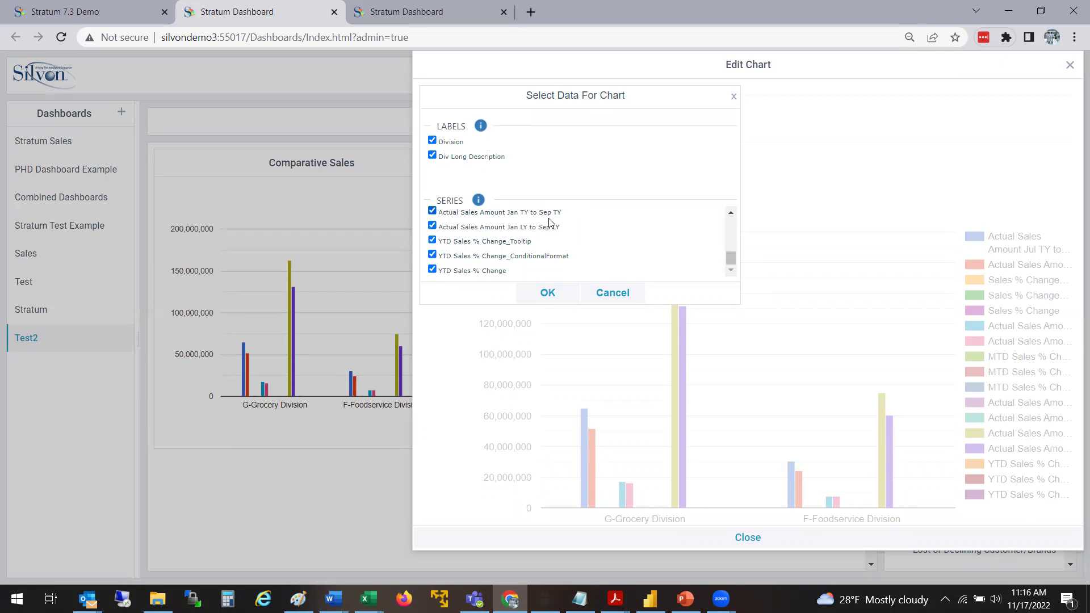
pyautogui.click(432, 240)
pyautogui.click(548, 293)
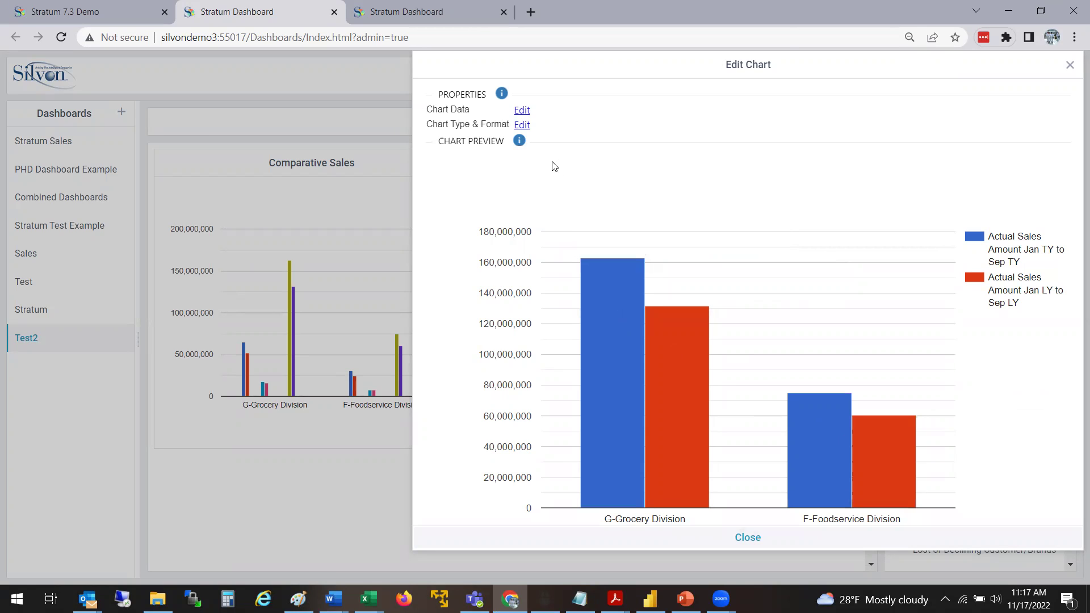
# Open the chart type and format settings and try the recommended bar and combo charts
pyautogui.click(522, 124)
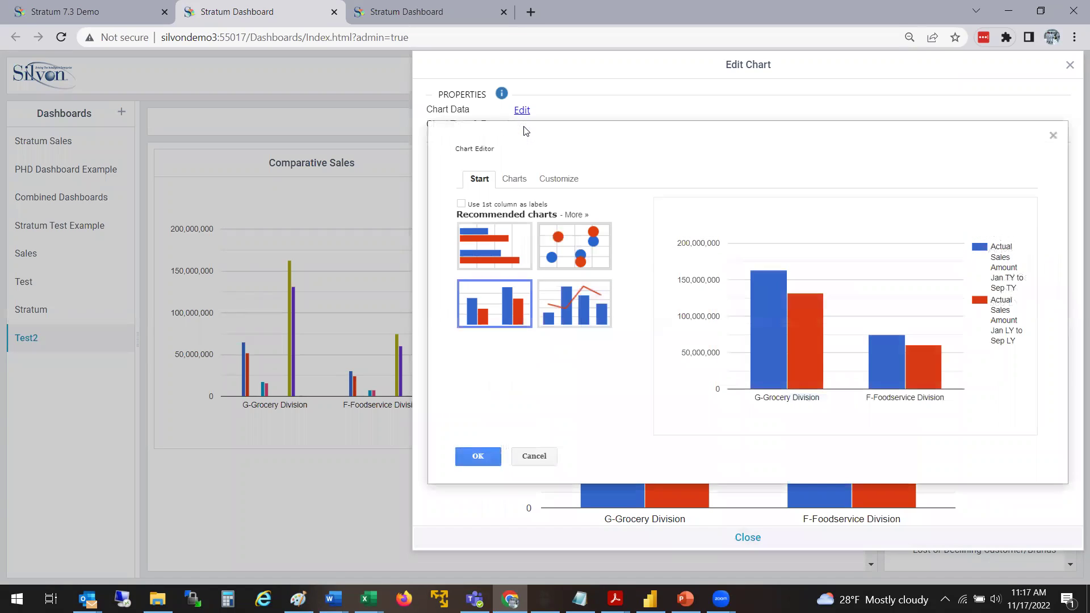
pyautogui.click(501, 246)
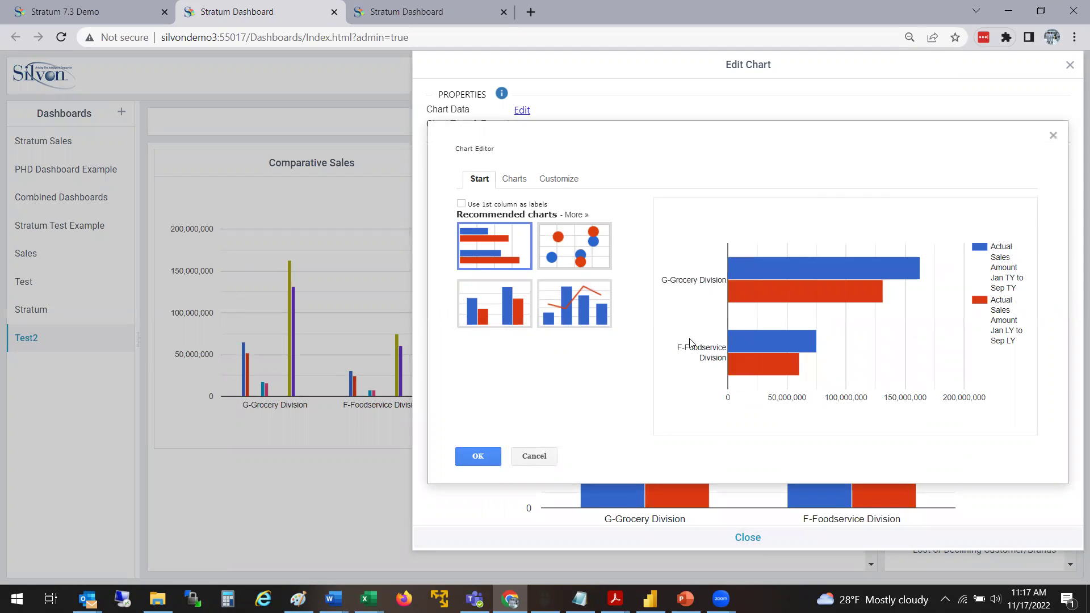
pyautogui.click(583, 322)
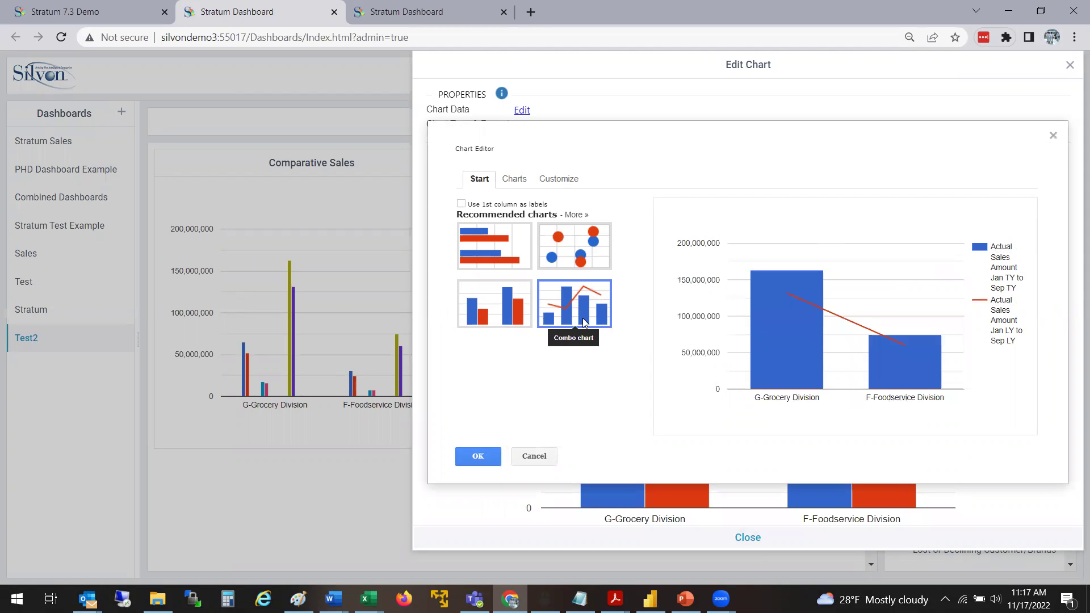
pyautogui.click(495, 260)
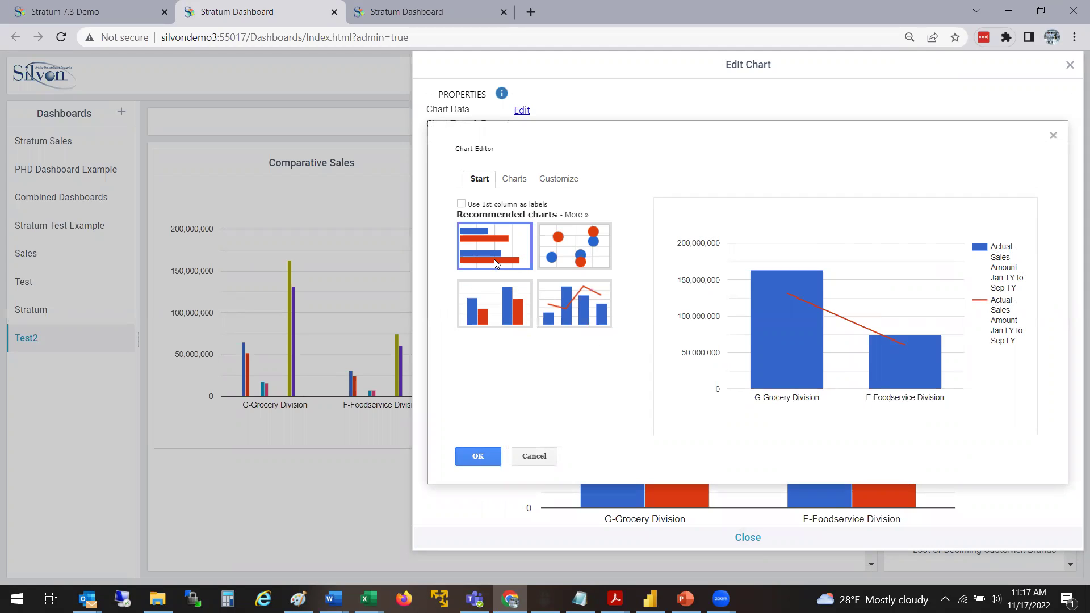
# Browse the full set of chart types and try the stacked bar and stacked column variants
pyautogui.click(509, 176)
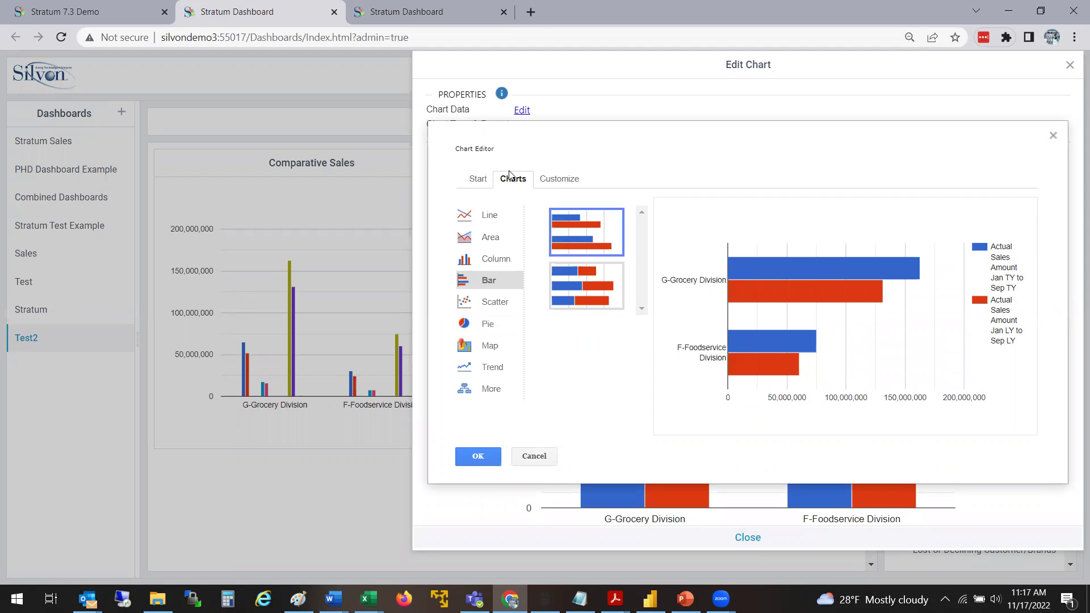
pyautogui.click(476, 181)
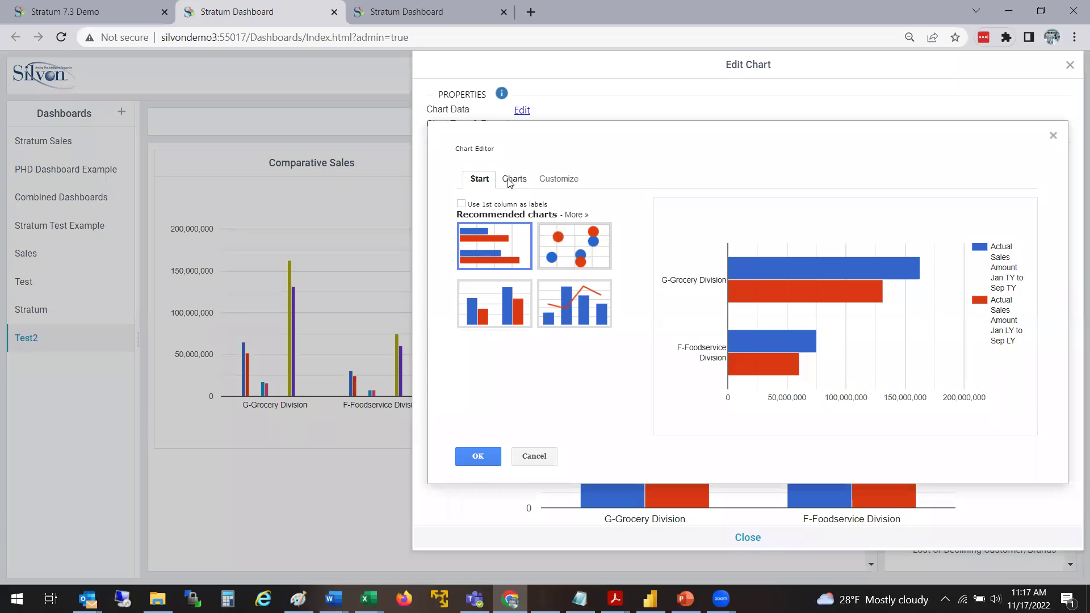
pyautogui.click(509, 180)
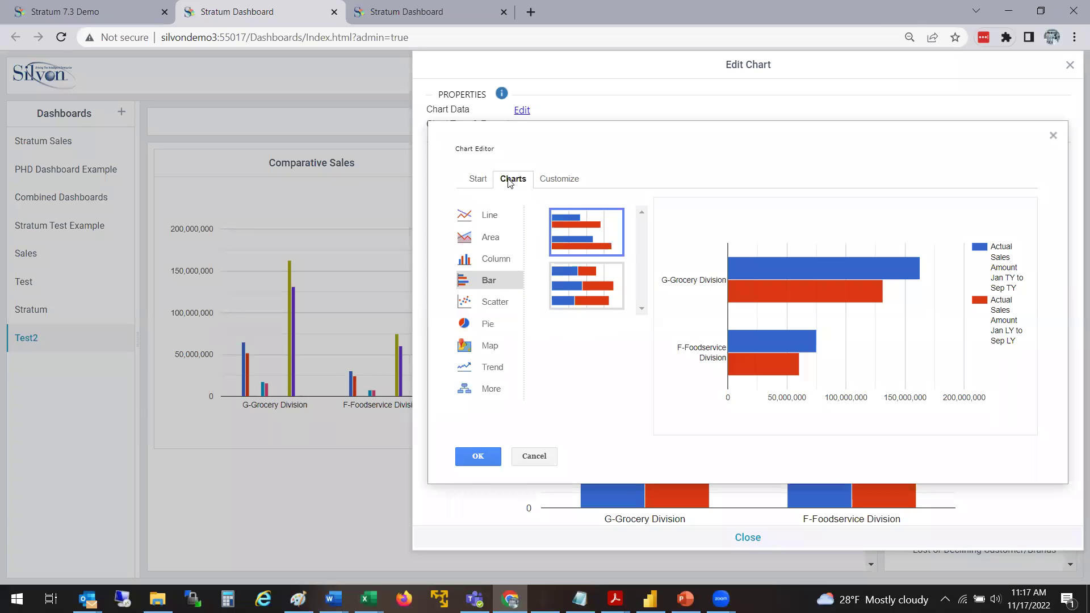
pyautogui.click(562, 301)
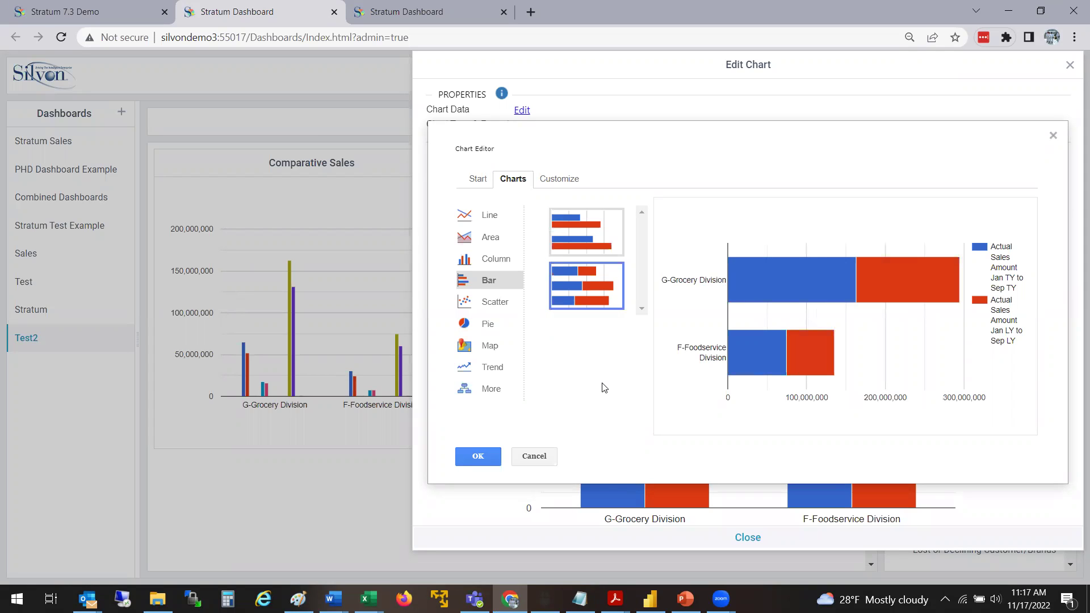
pyautogui.click(497, 262)
pyautogui.click(596, 295)
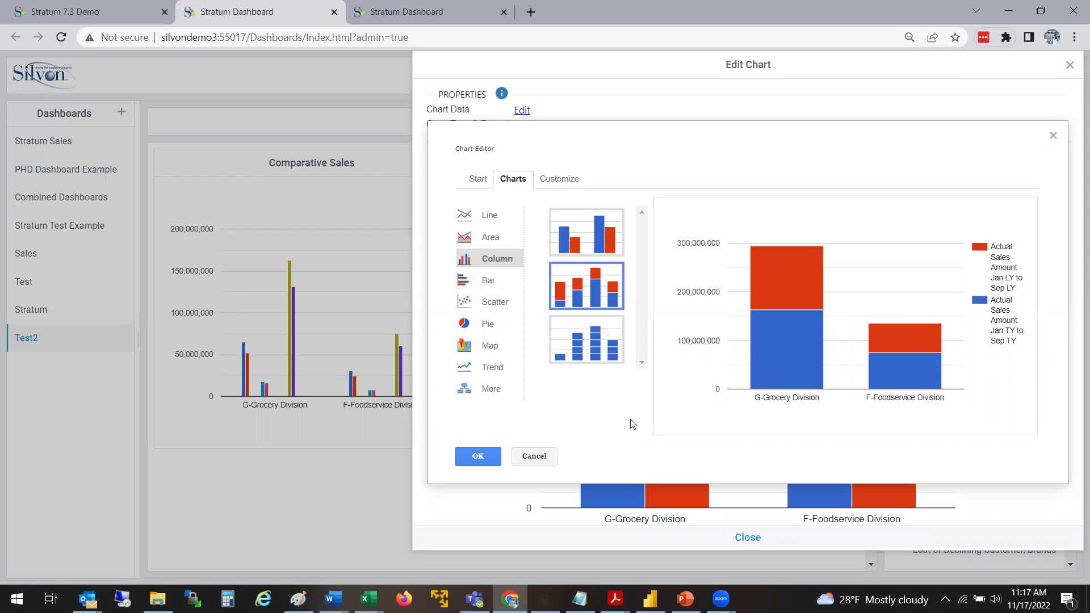
# Try the bubble, scatter, line and smooth line chart types in the preview
pyautogui.click(490, 300)
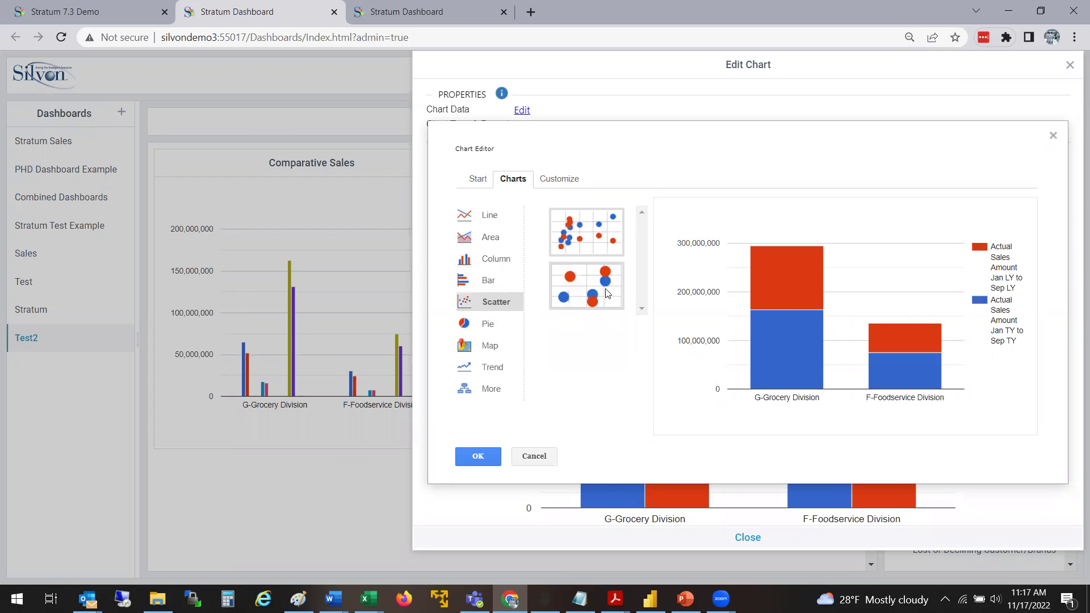
pyautogui.click(606, 294)
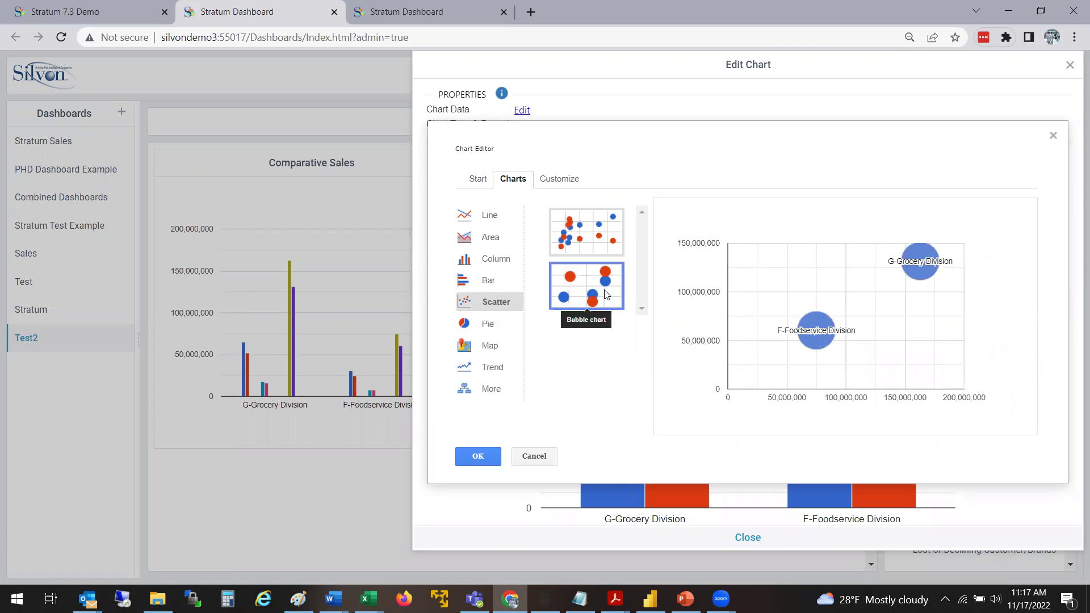
pyautogui.click(582, 233)
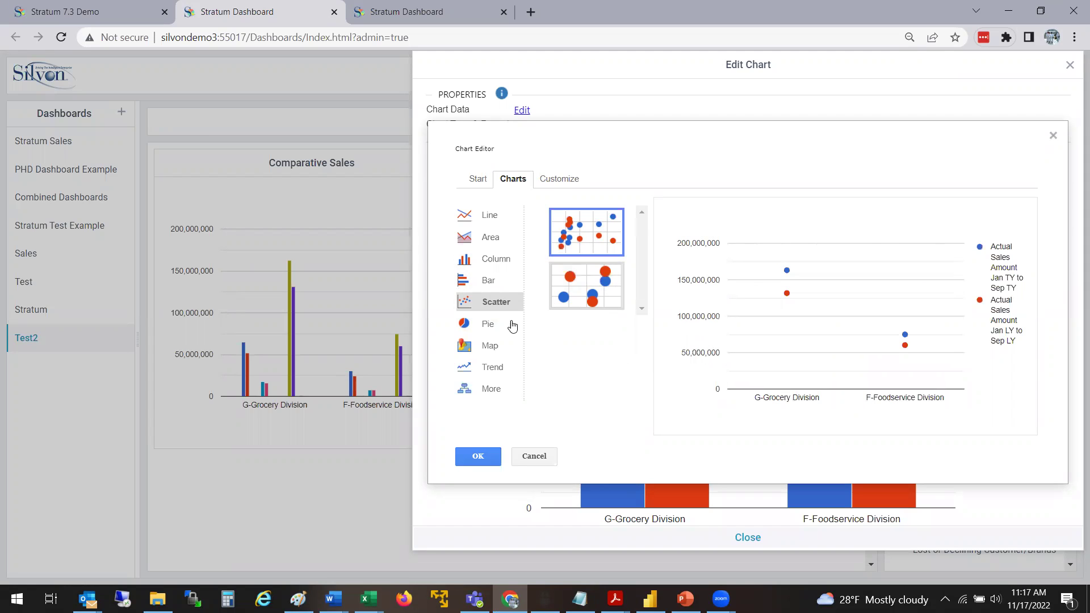
pyautogui.click(490, 216)
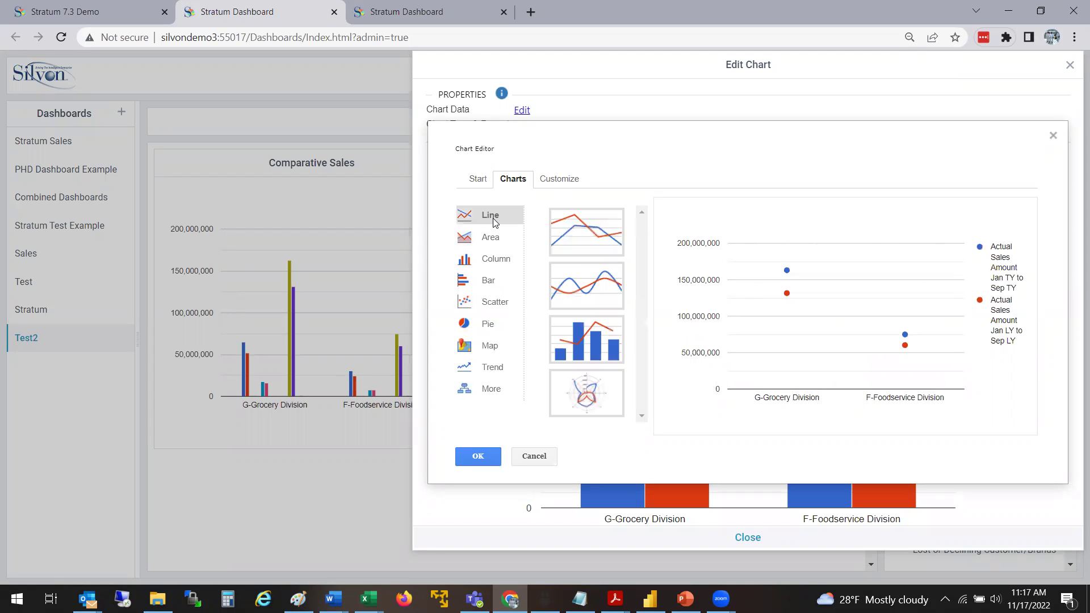
pyautogui.click(579, 227)
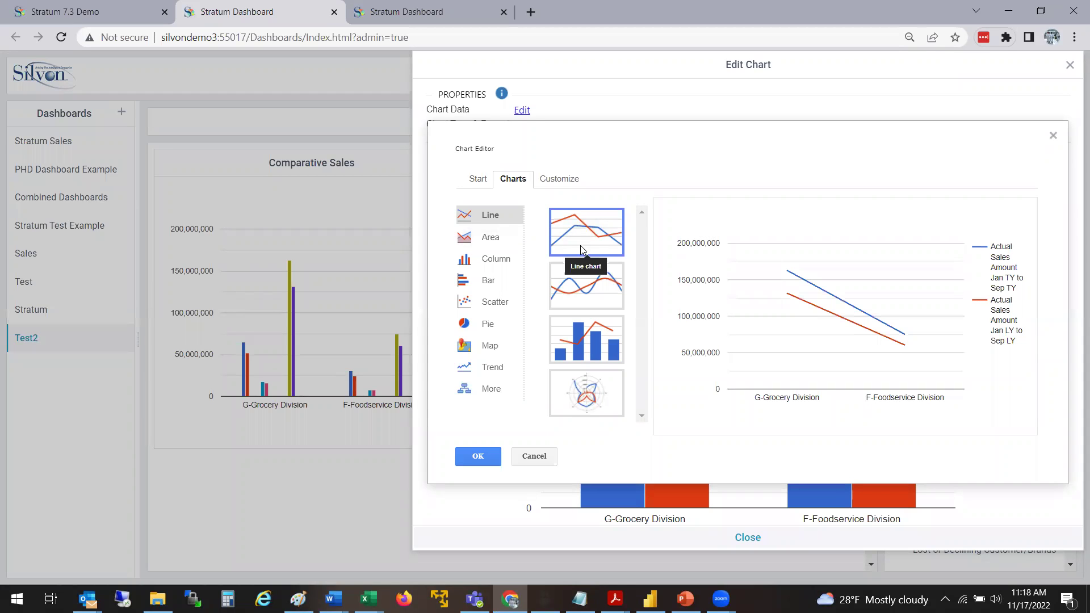
pyautogui.click(580, 279)
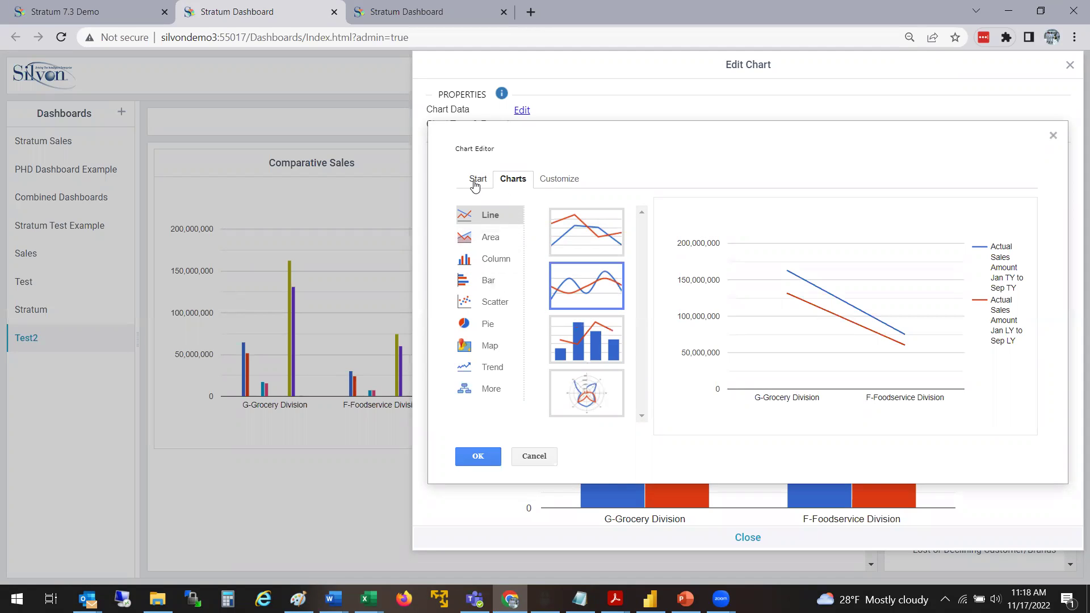
# Set the chart type to the standard column chart, apply it and finish editing the Comparative Sales chart
pyautogui.click(493, 259)
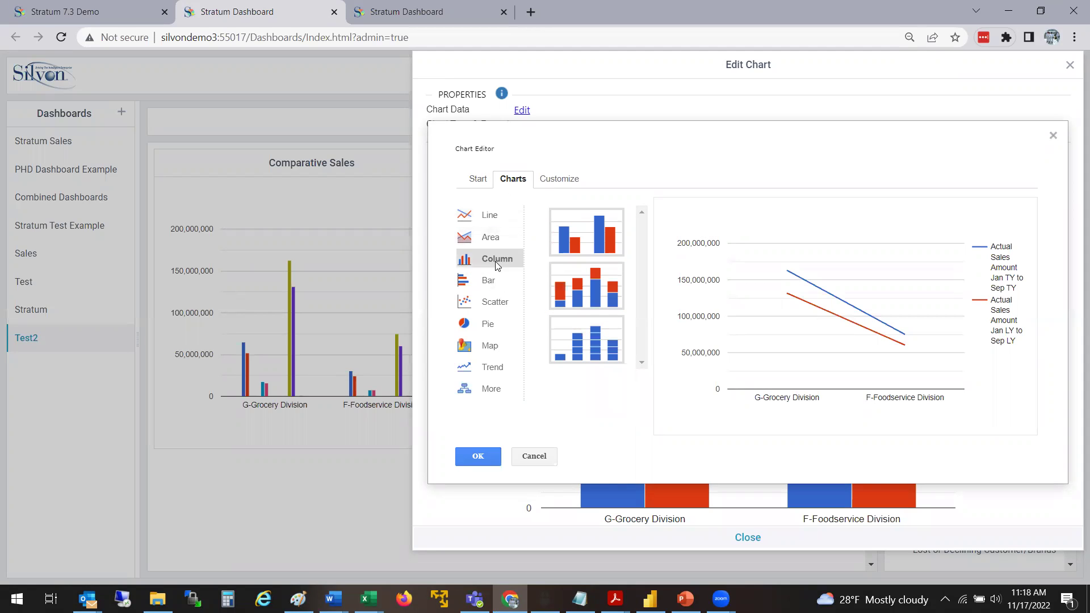
pyautogui.click(590, 236)
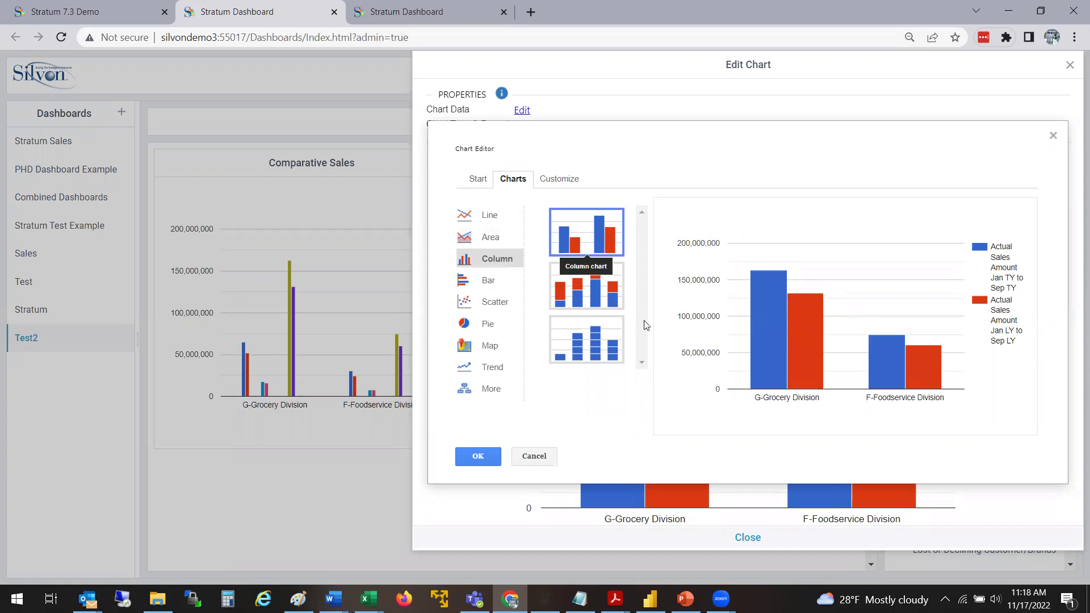
pyautogui.click(477, 458)
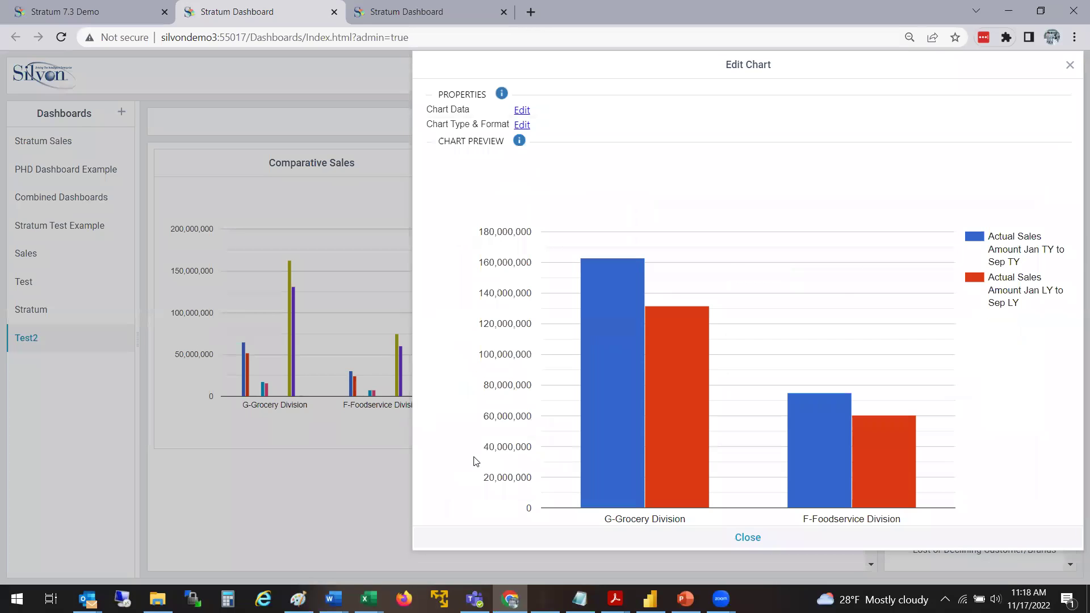
pyautogui.click(748, 537)
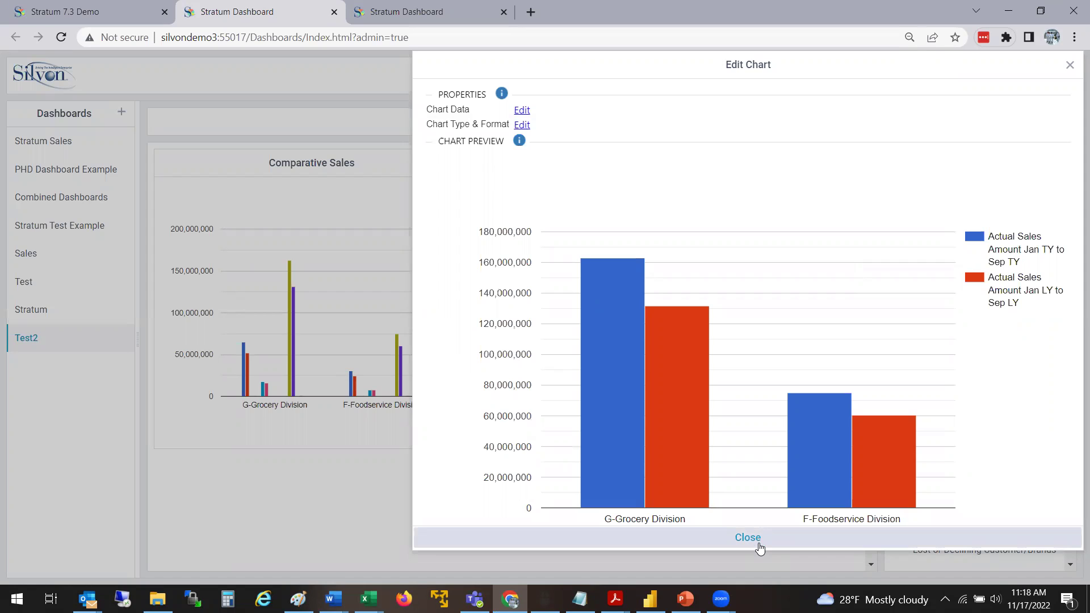
pyautogui.click(760, 547)
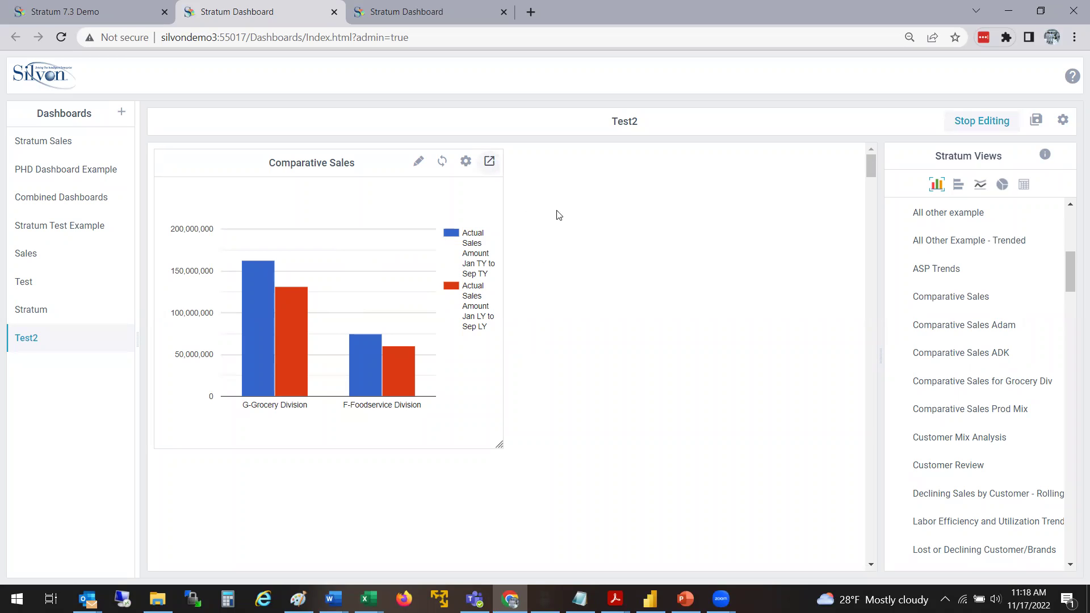
# Examine the chart's underlying Comparative Sales view in a new tab, drilled down from Division to Product Brand, and return to the Test2 dashboard
pyautogui.click(489, 157)
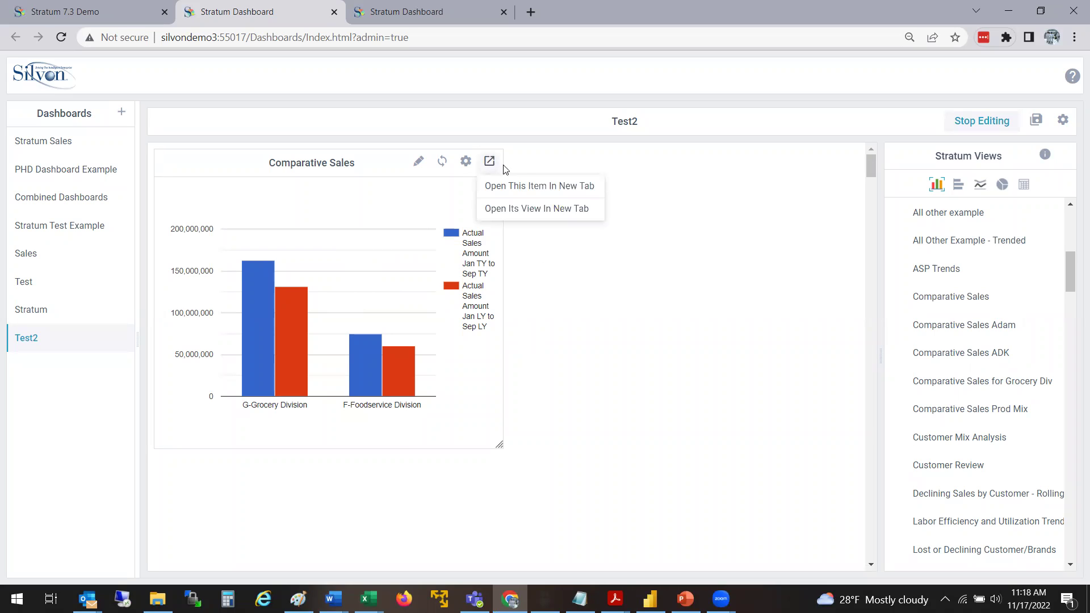
pyautogui.click(545, 210)
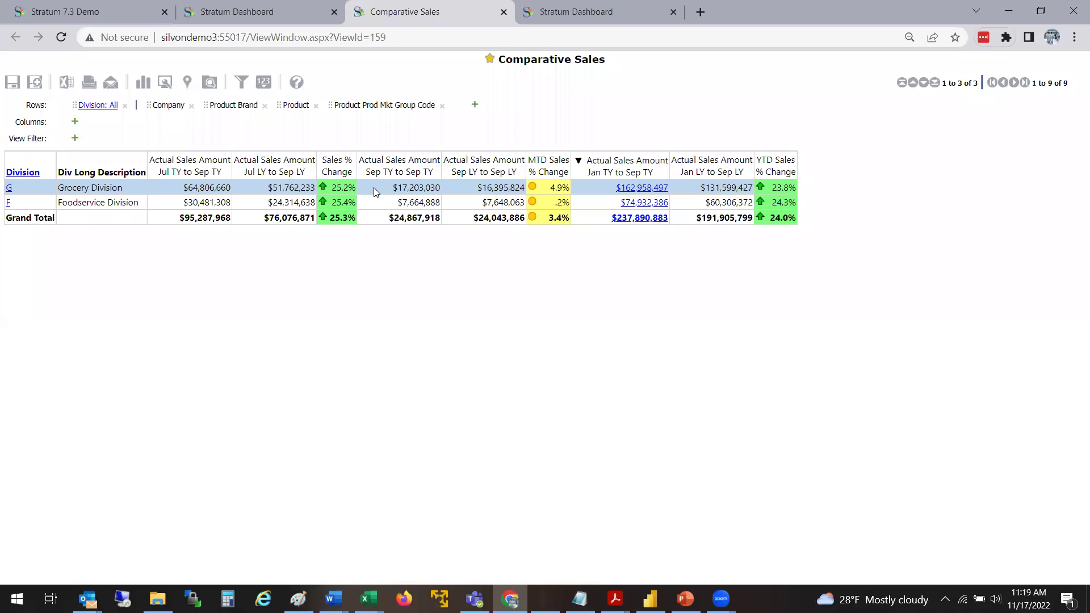
pyautogui.click(22, 173)
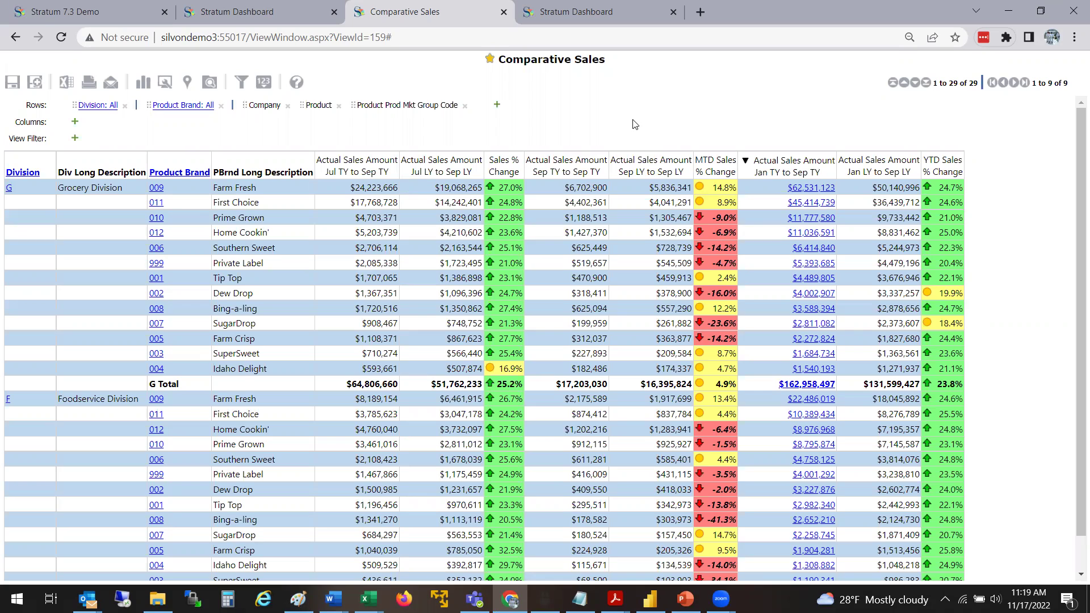
pyautogui.click(504, 13)
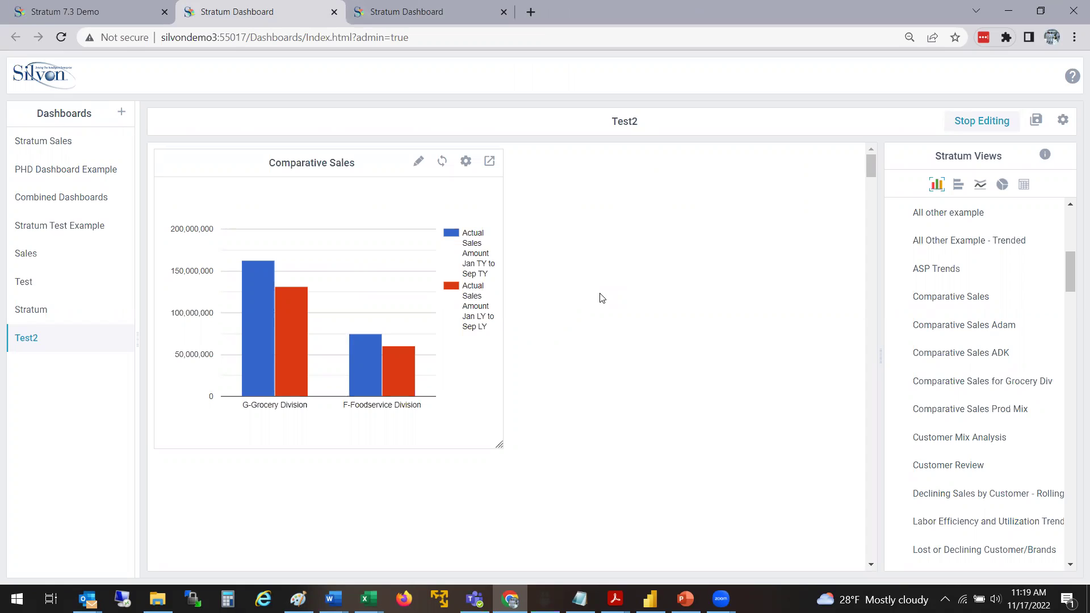
pyautogui.click(489, 161)
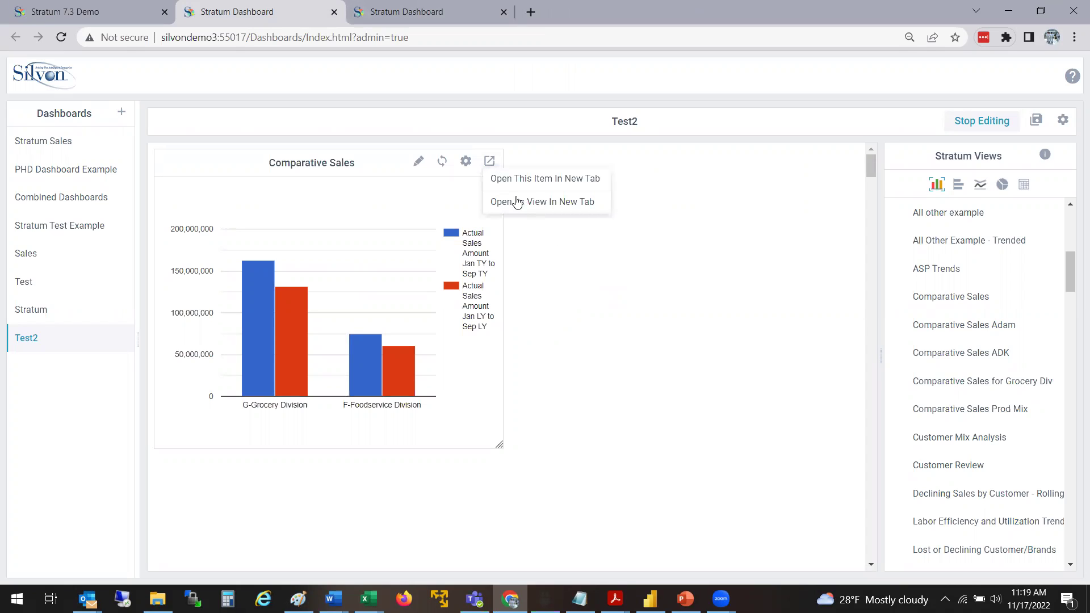
pyautogui.click(578, 264)
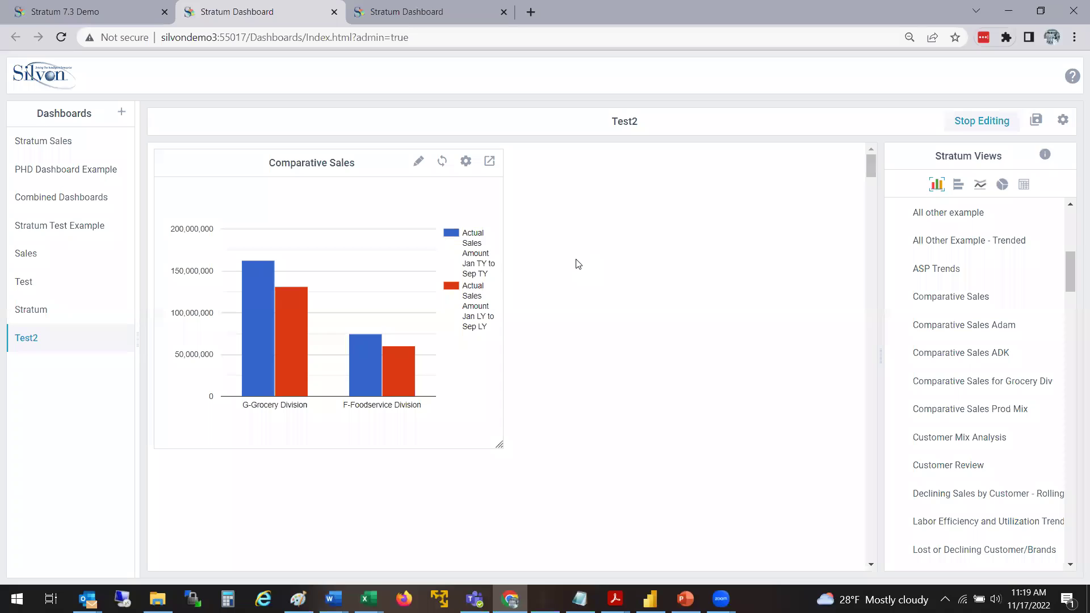
# Add the Comparative Sales view as a pie chart beside the column chart on the Test2 dashboard and check its slice values
pyautogui.click(1003, 186)
pyautogui.moveTo(953, 298); pyautogui.dragTo(484, 127)
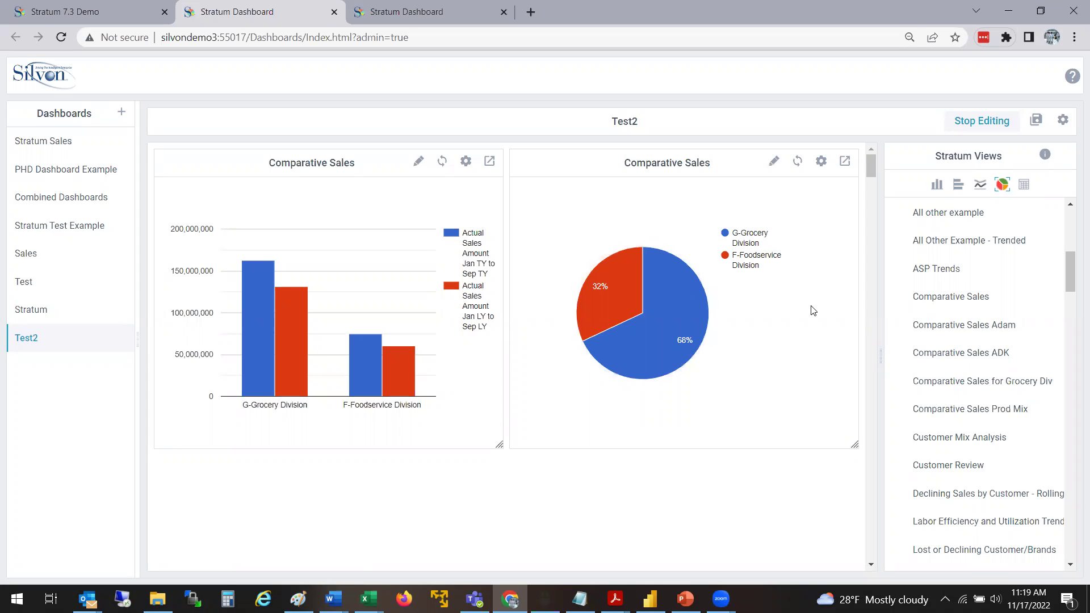
pyautogui.moveTo(643, 297)
pyautogui.moveTo(602, 286)
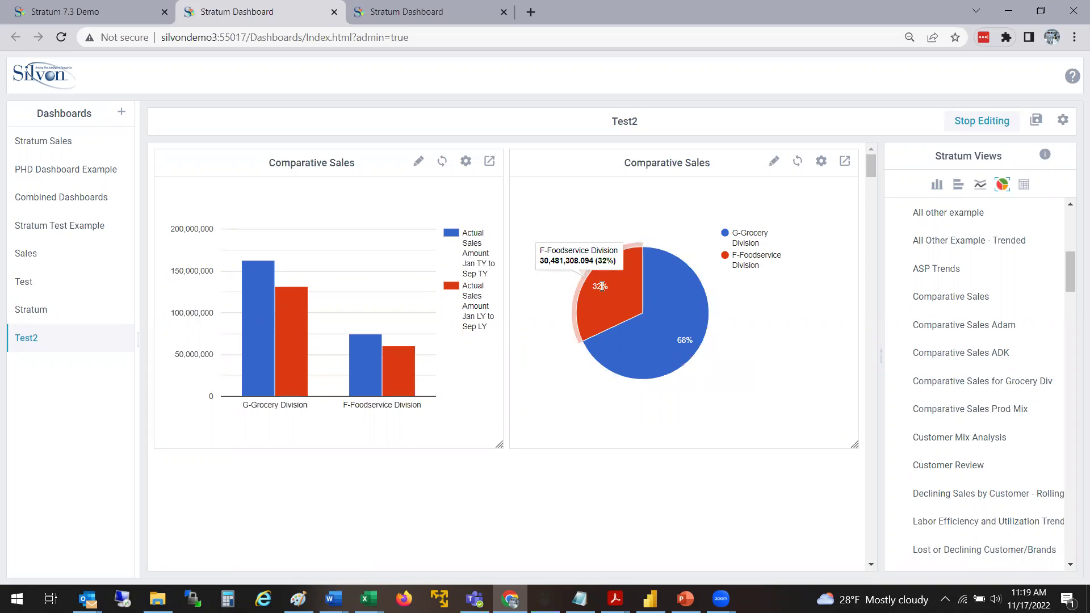
pyautogui.moveTo(669, 326)
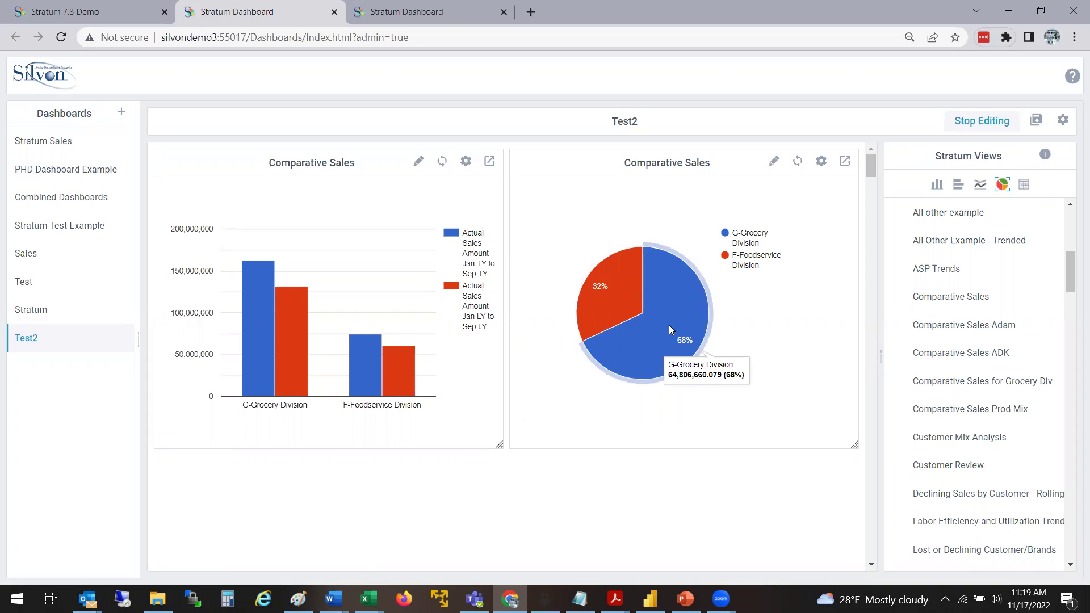
# Edit the pie chart's data and deselect the Jul to Sep sales amount series for TY and LY and all Sales % Change series
pyautogui.click(773, 161)
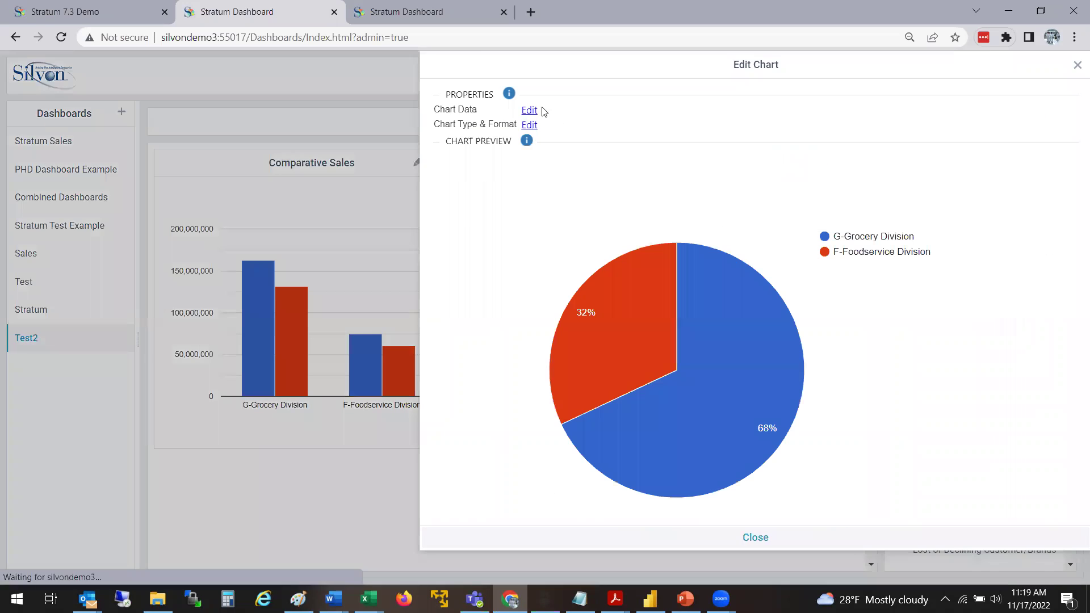
pyautogui.click(529, 111)
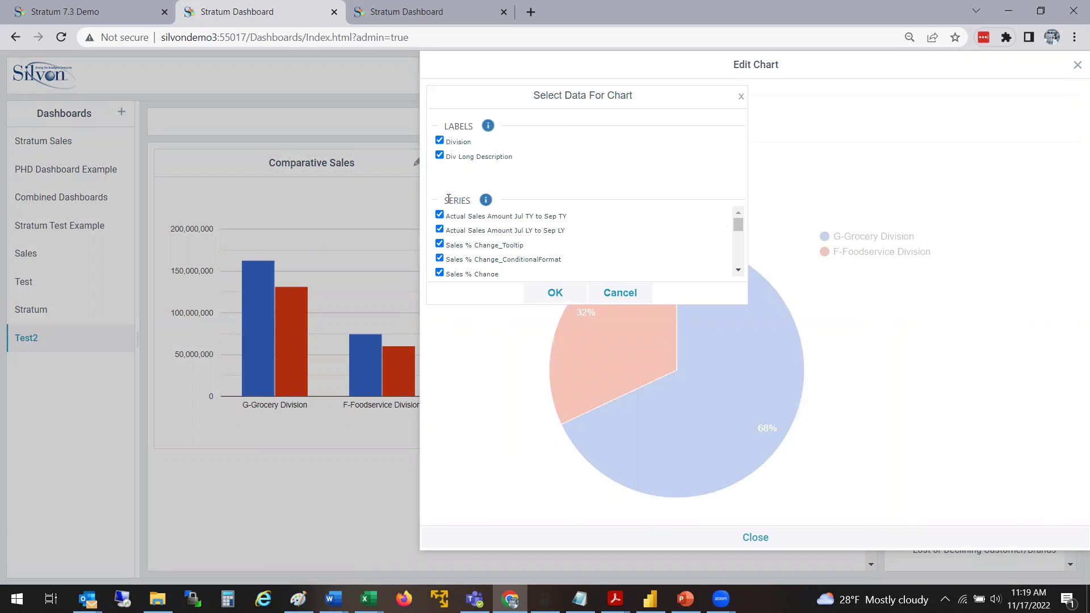
pyautogui.click(440, 215)
pyautogui.click(439, 230)
pyautogui.click(439, 244)
pyautogui.click(439, 258)
pyautogui.click(439, 273)
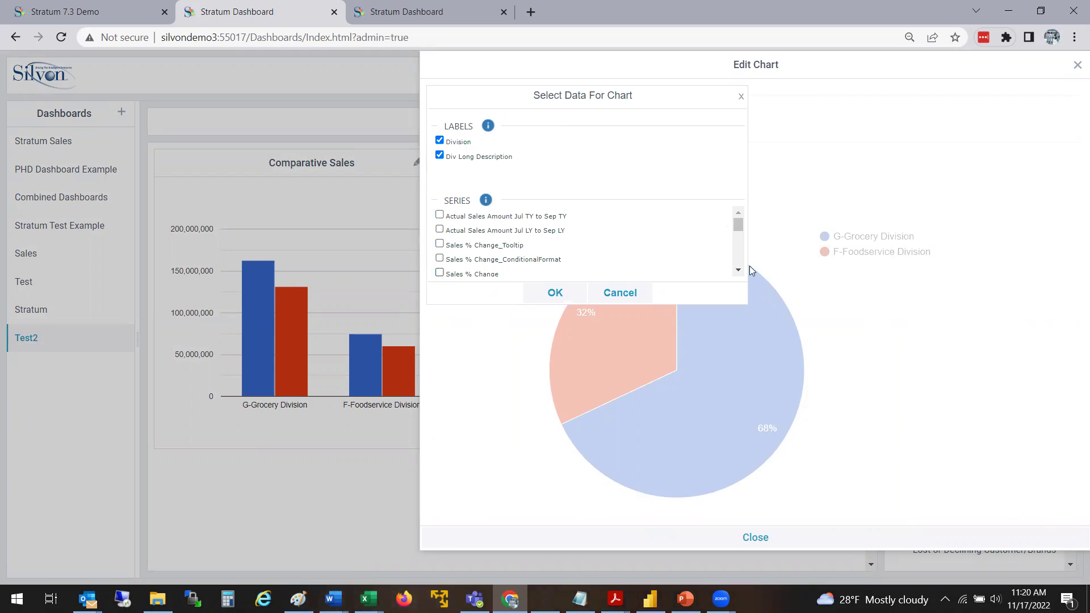
# Deselect the Sep to Sep sales amount series for TY and LY and all MTD Sales % Change series
pyautogui.scroll(-2, 505, 229)
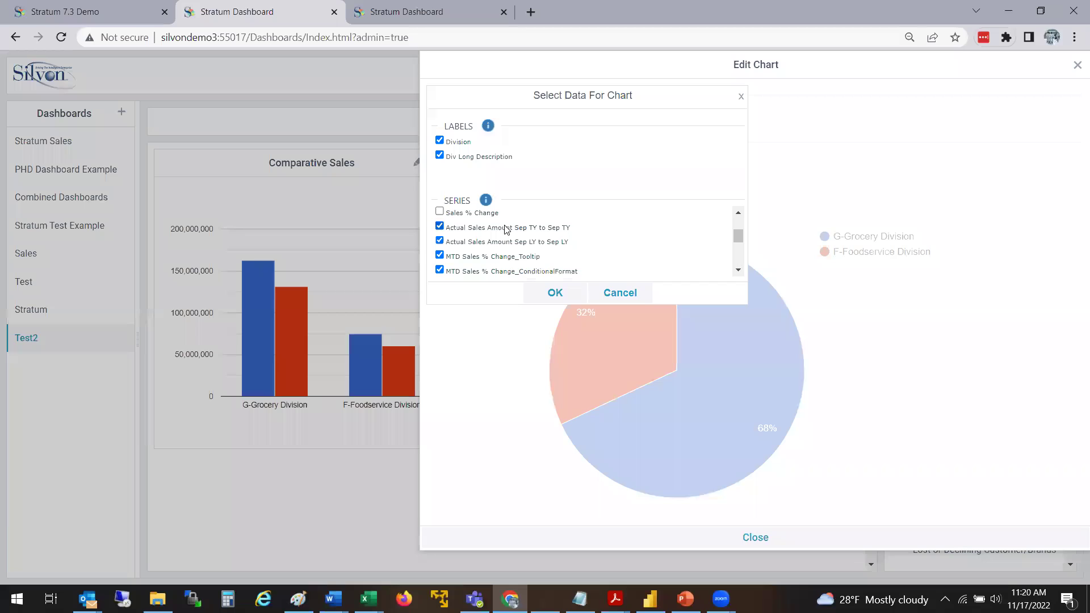
pyautogui.click(439, 241)
pyautogui.click(440, 227)
pyautogui.scroll(-2, 733, 267)
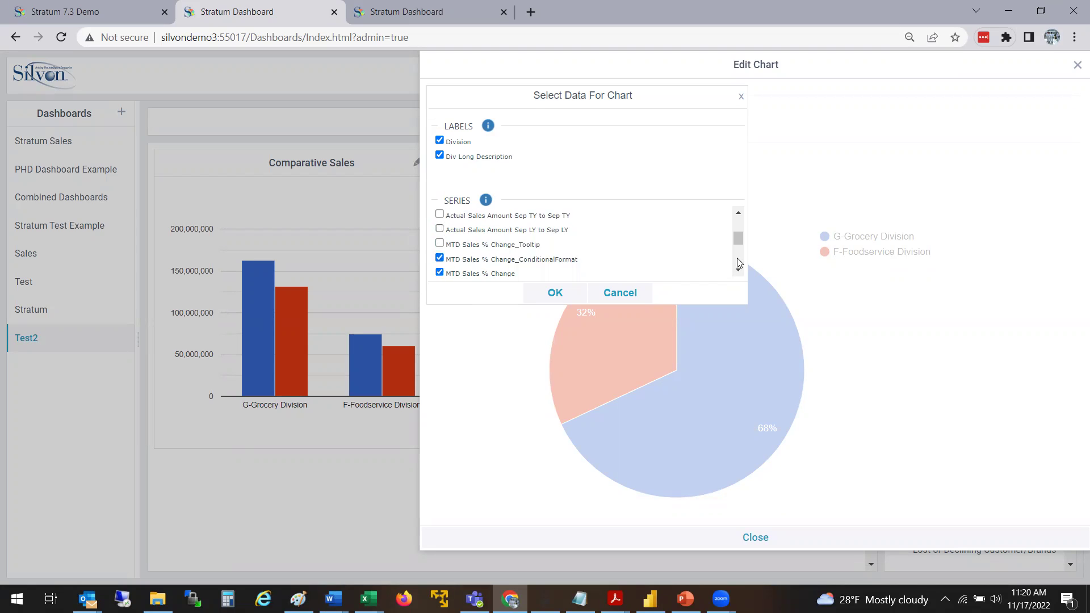
pyautogui.click(439, 212)
pyautogui.click(440, 225)
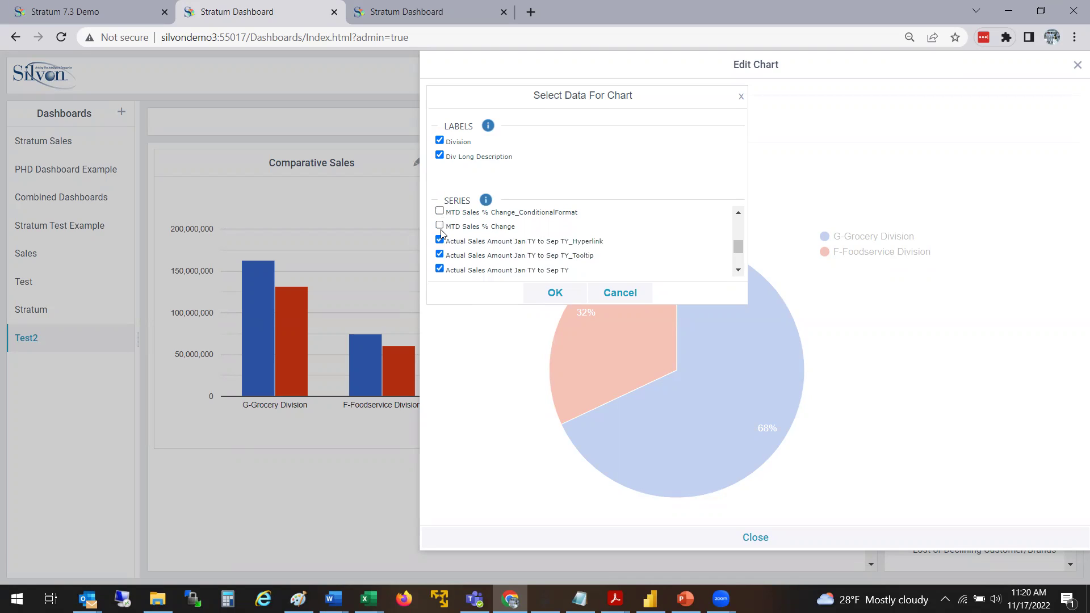
# Keep only Actual Sales Amount Jan TY to Sep TY as the pie chart's series, apply it, check the slice values and finish editing
pyautogui.click(439, 240)
pyautogui.click(439, 253)
pyautogui.click(439, 268)
pyautogui.scroll(-2, 738, 263)
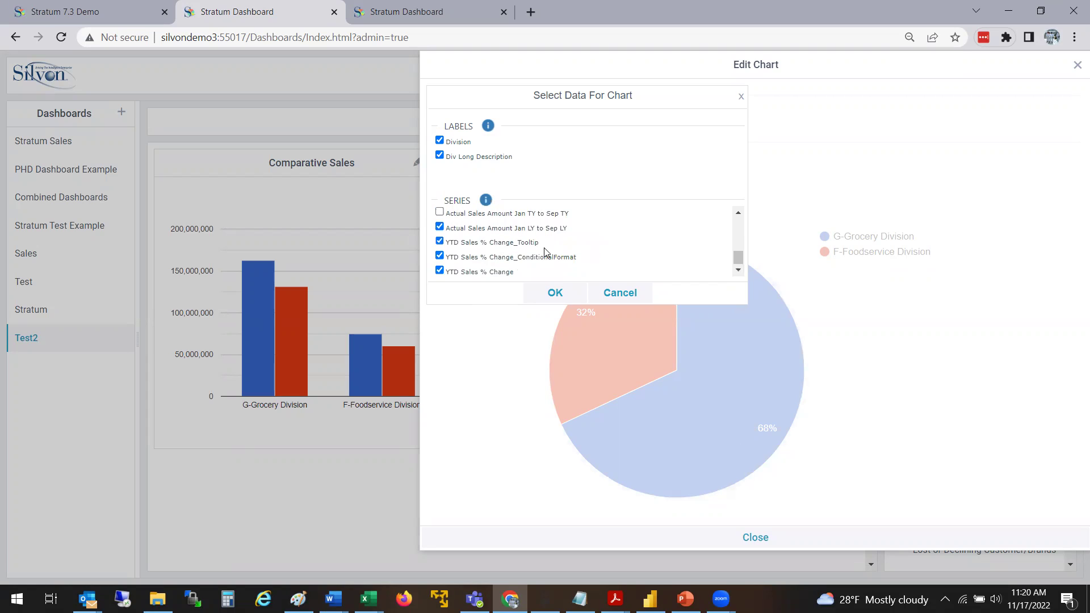
pyautogui.click(439, 212)
pyautogui.click(439, 227)
pyautogui.click(439, 240)
pyautogui.click(439, 255)
pyautogui.click(439, 270)
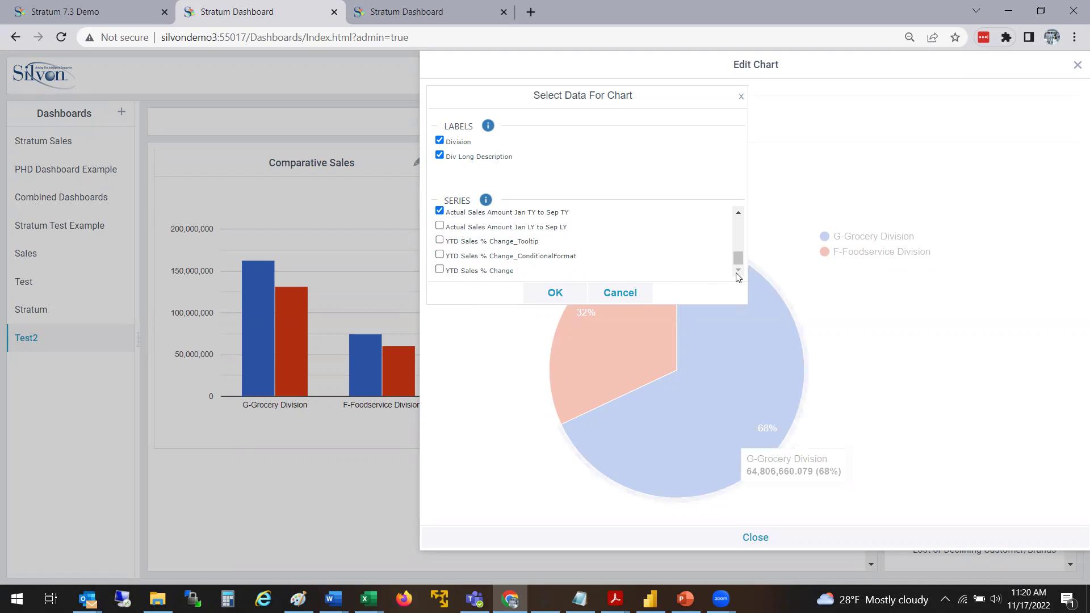
pyautogui.click(562, 293)
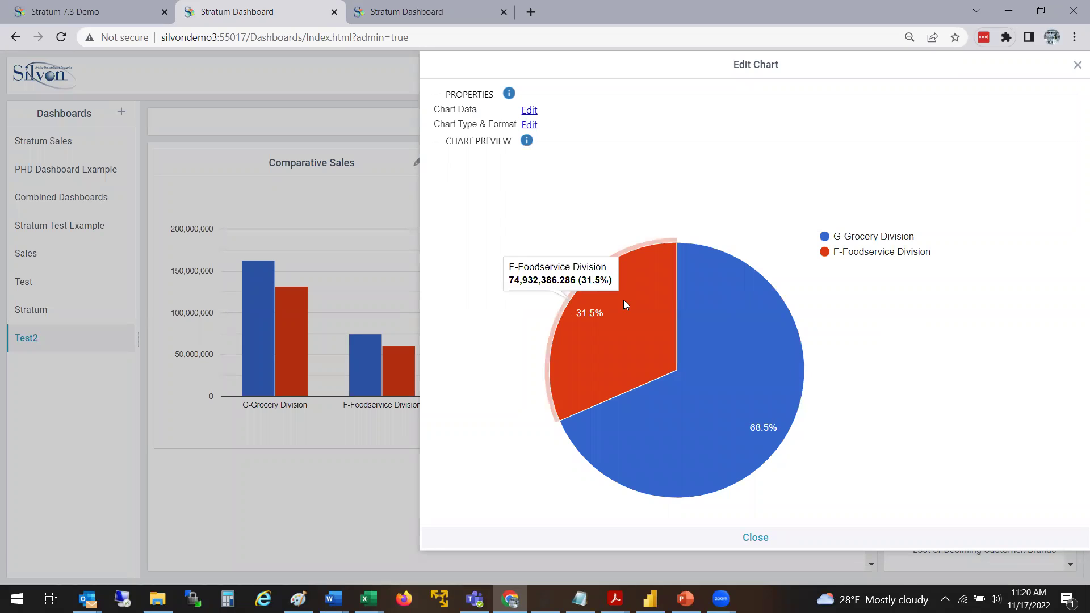
pyautogui.moveTo(754, 366)
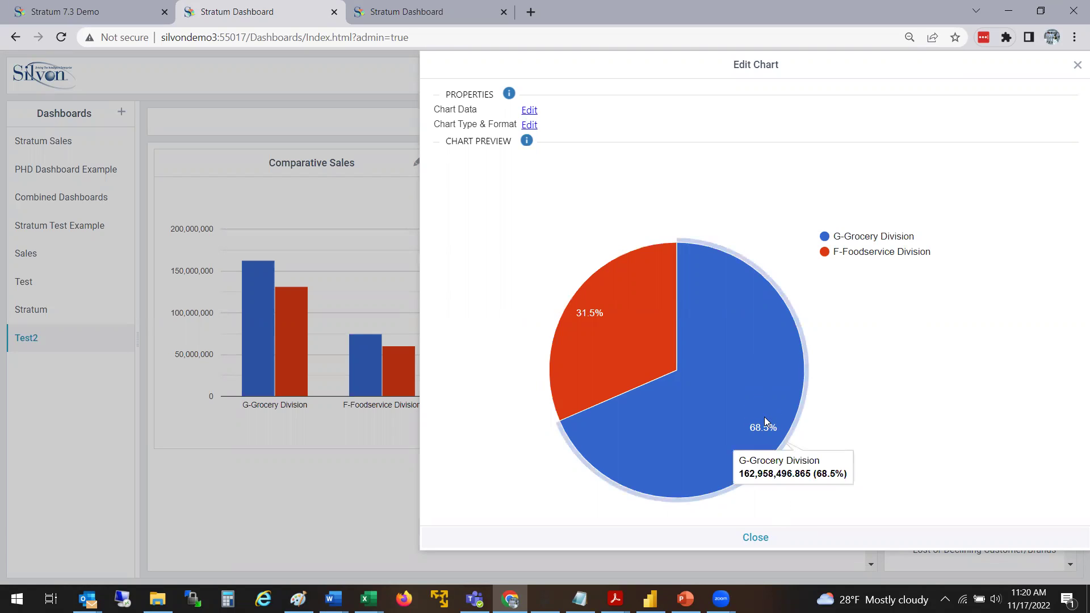
pyautogui.click(789, 537)
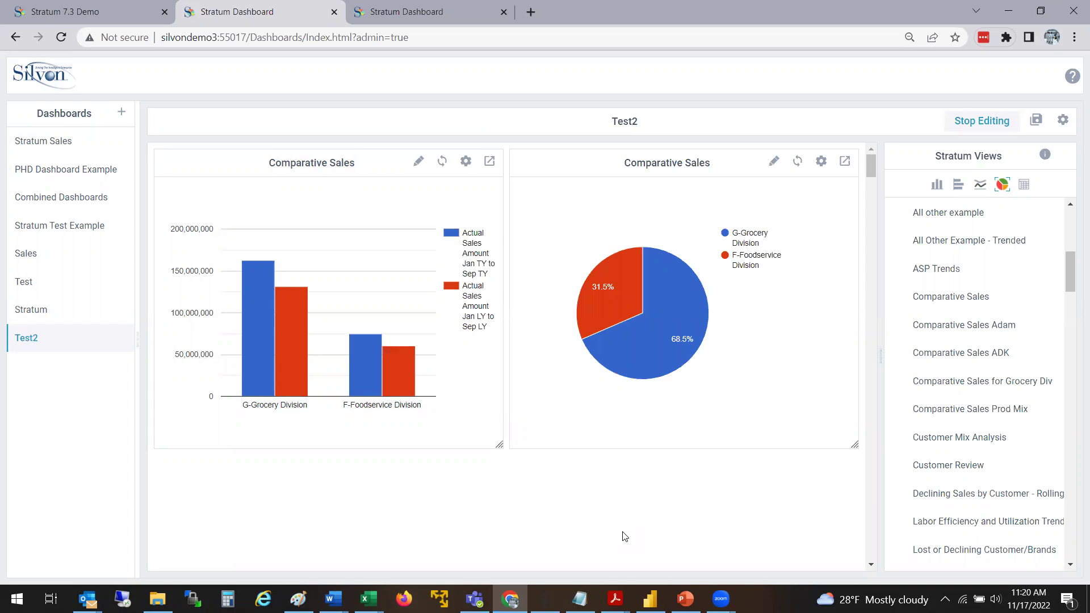
# Make Product Brand the first row level of the pie chart's underlying Comparative Sales view, save the view and refresh the pie chart
pyautogui.click(844, 165)
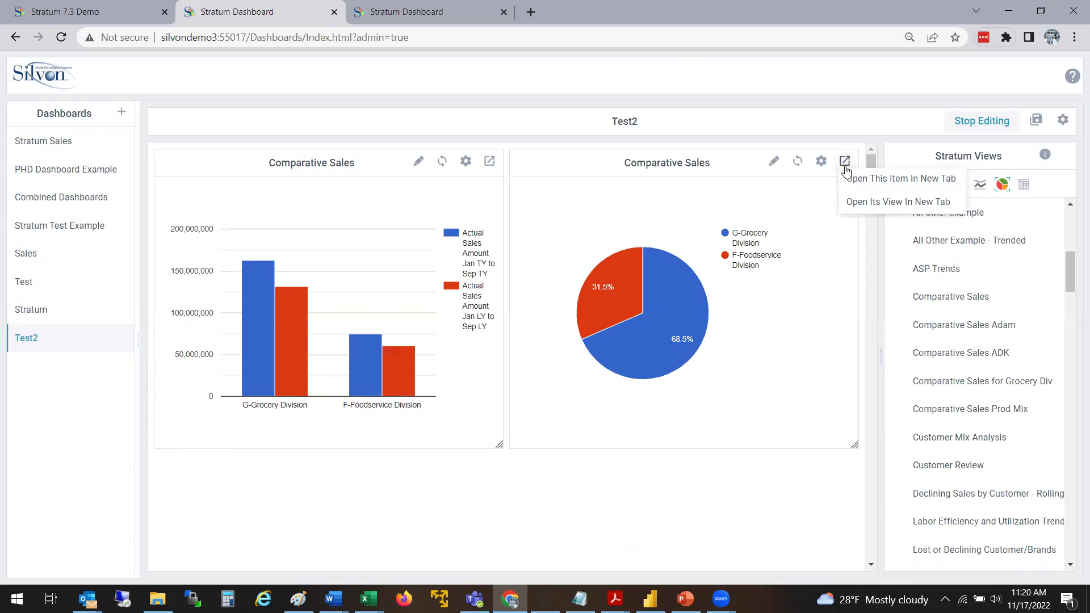
pyautogui.click(853, 203)
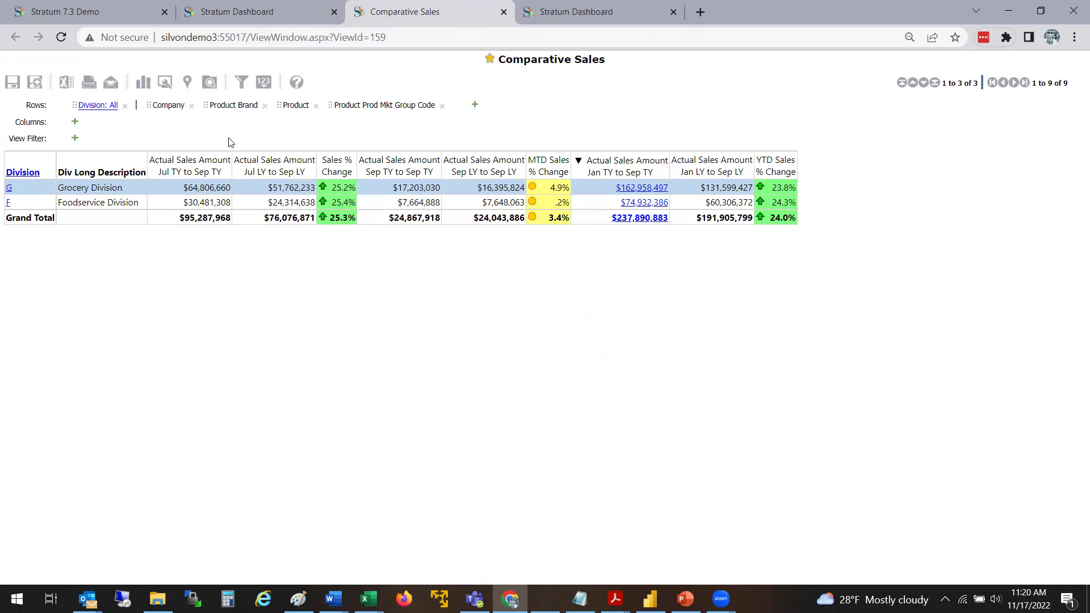
pyautogui.moveTo(241, 105); pyautogui.dragTo(32, 109)
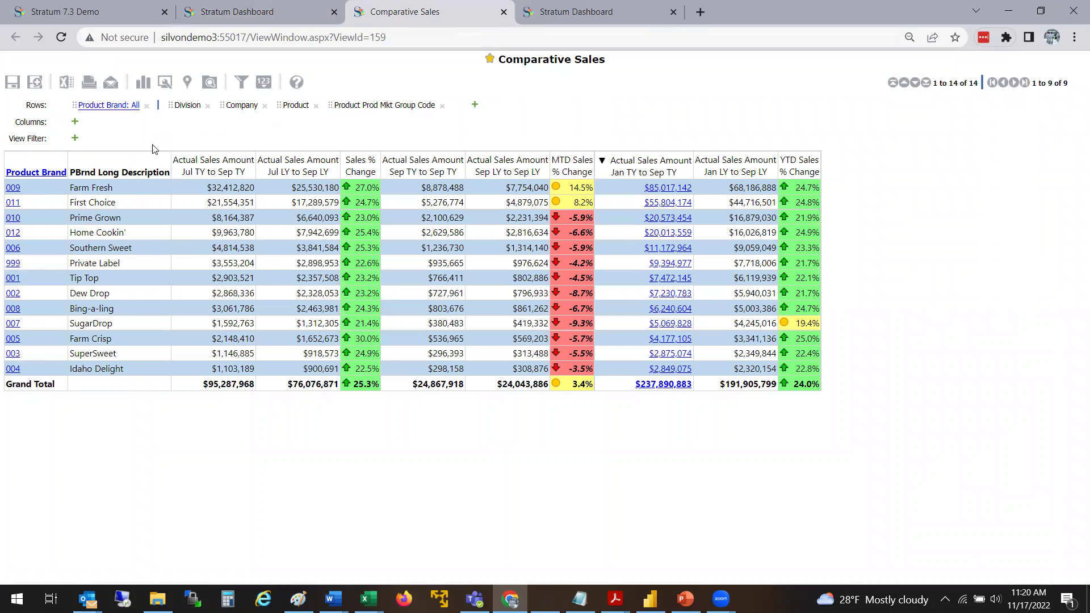
pyautogui.click(12, 81)
pyautogui.click(504, 12)
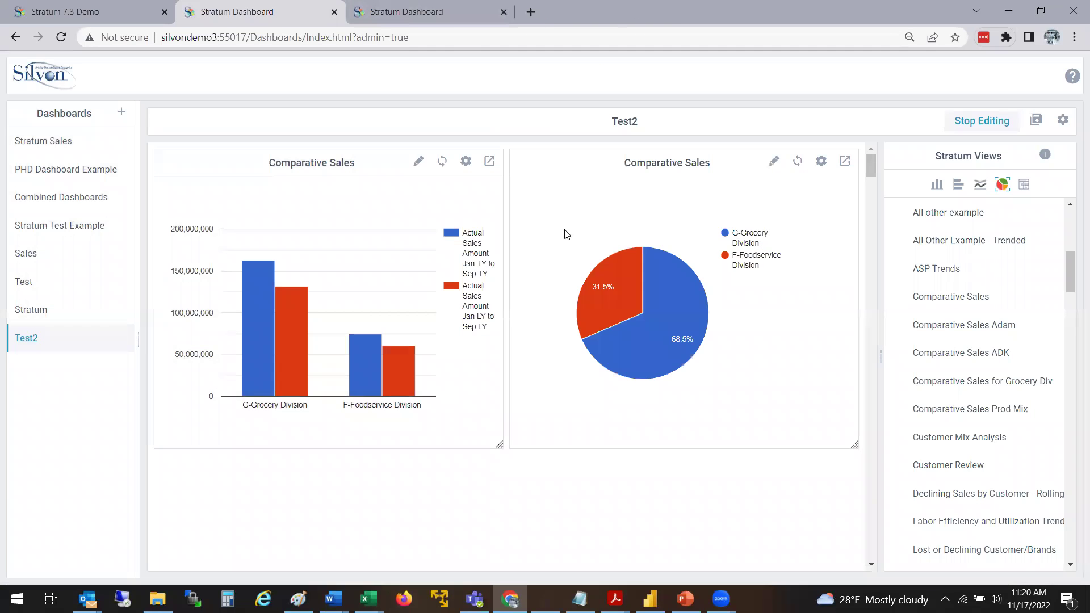
pyautogui.click(797, 161)
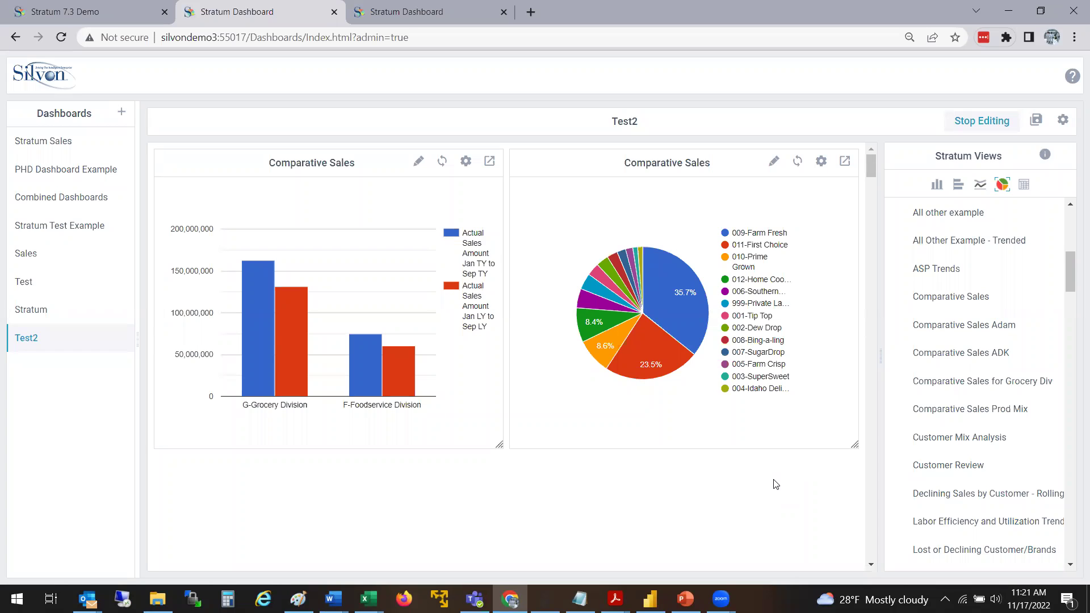
pyautogui.click(798, 163)
pyautogui.click(459, 35)
pyautogui.click(429, 15)
pyautogui.click(308, 12)
pyautogui.click(143, 13)
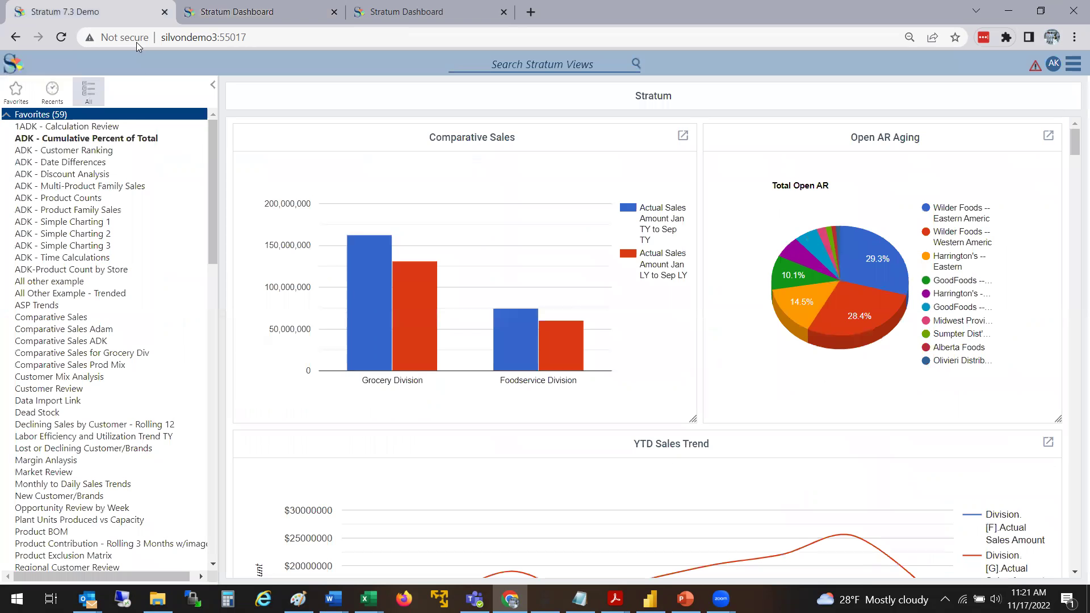
pyautogui.click(241, 22)
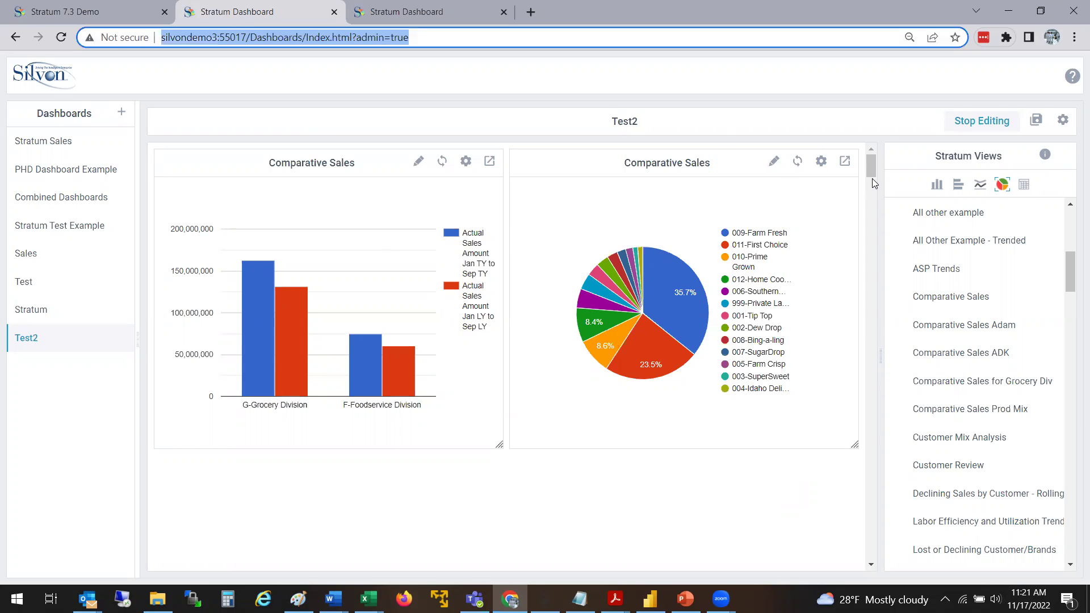
# Add the Product Category hierarchy to the pie chart's underlying Comparative Sales view and make it the first row level
pyautogui.click(846, 163)
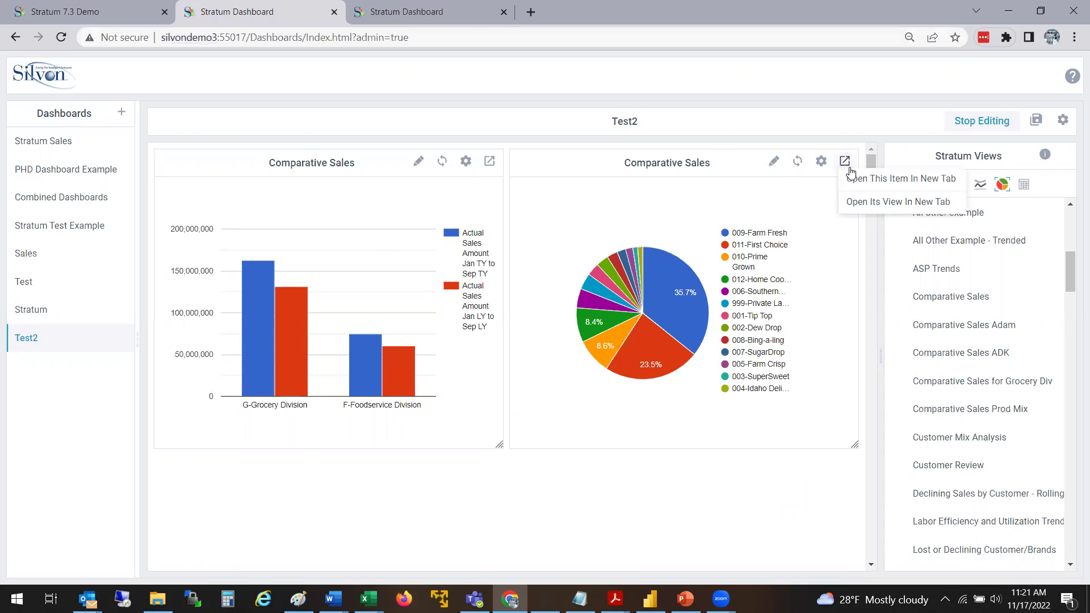
pyautogui.click(858, 203)
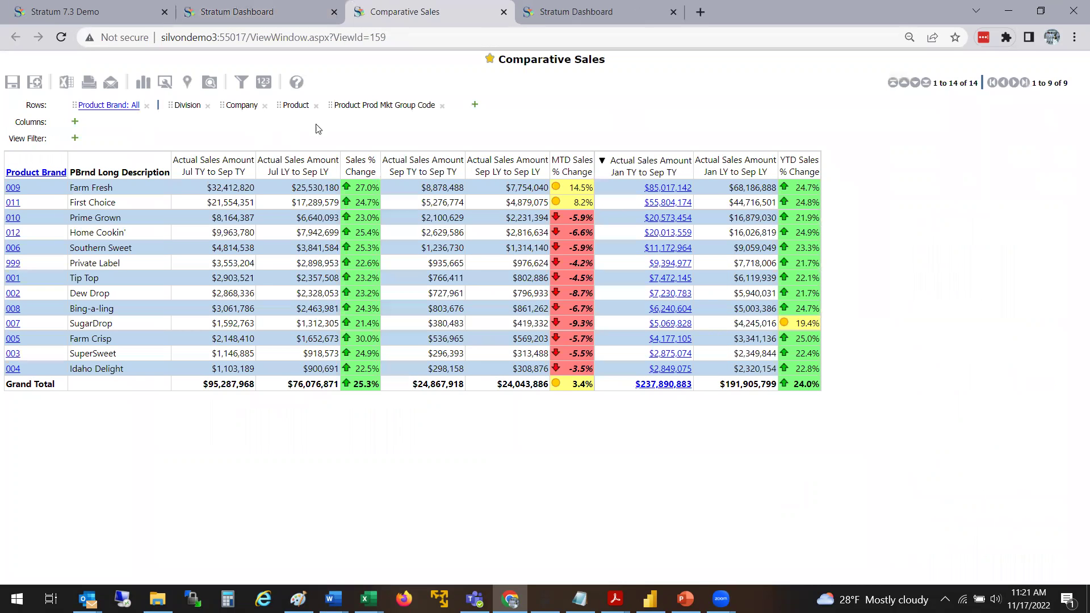
pyautogui.click(475, 105)
pyautogui.moveTo(253, 109); pyautogui.dragTo(254, 239)
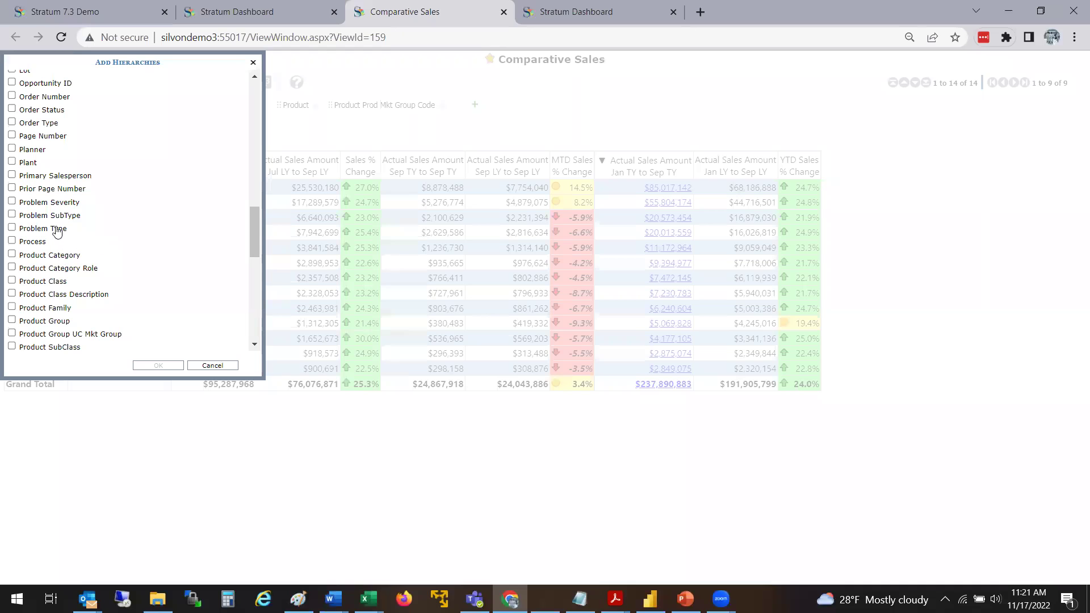
pyautogui.click(74, 256)
pyautogui.click(158, 365)
pyautogui.moveTo(200, 104); pyautogui.dragTo(57, 104)
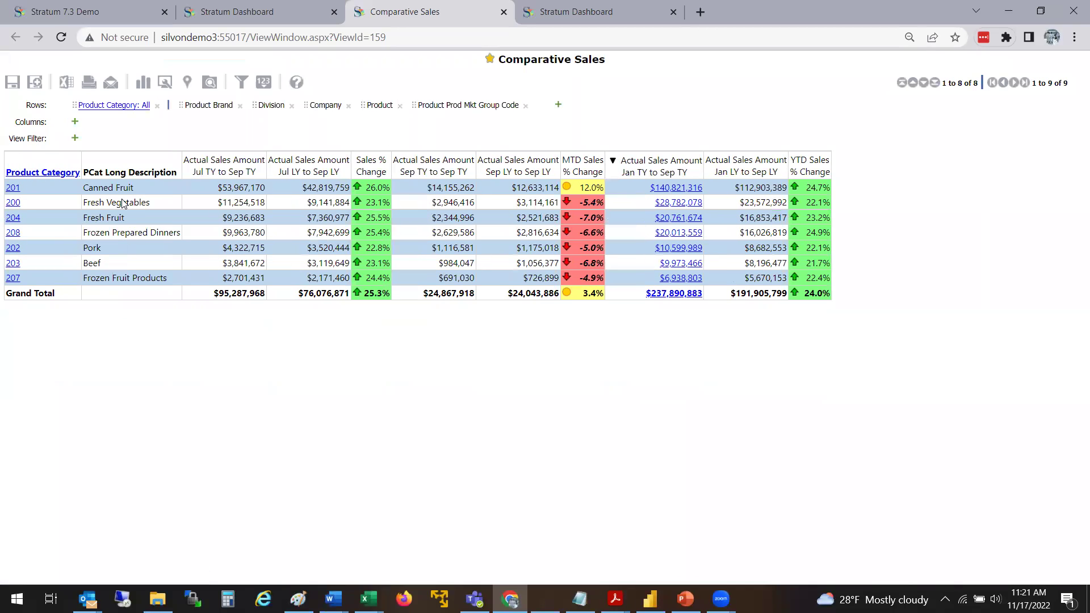
# Save the Comparative Sales view and refresh the pie chart on the Test2 dashboard
pyautogui.click(12, 82)
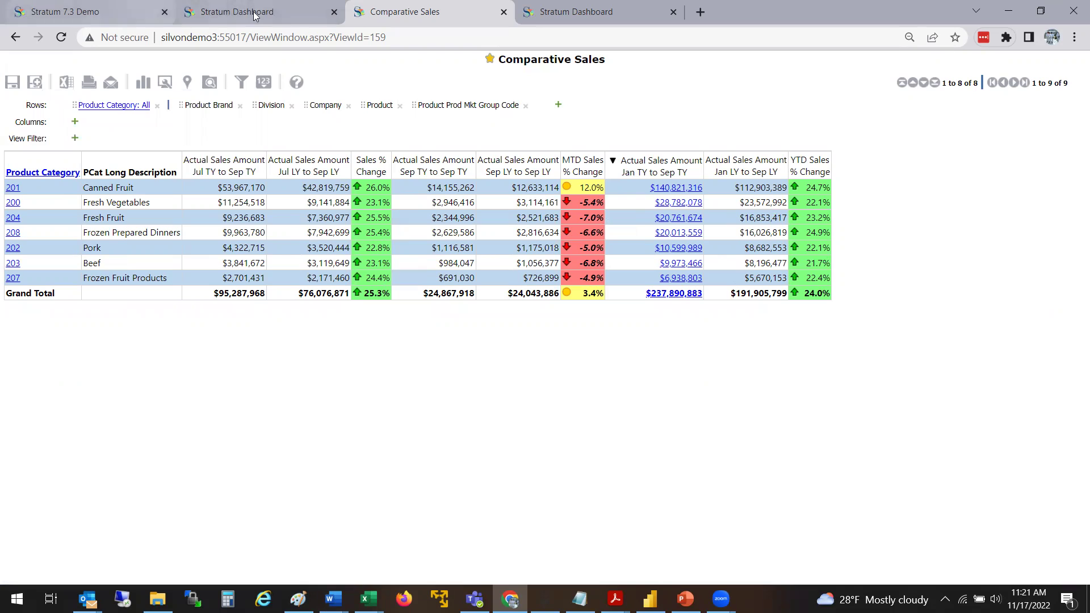
pyautogui.click(278, 12)
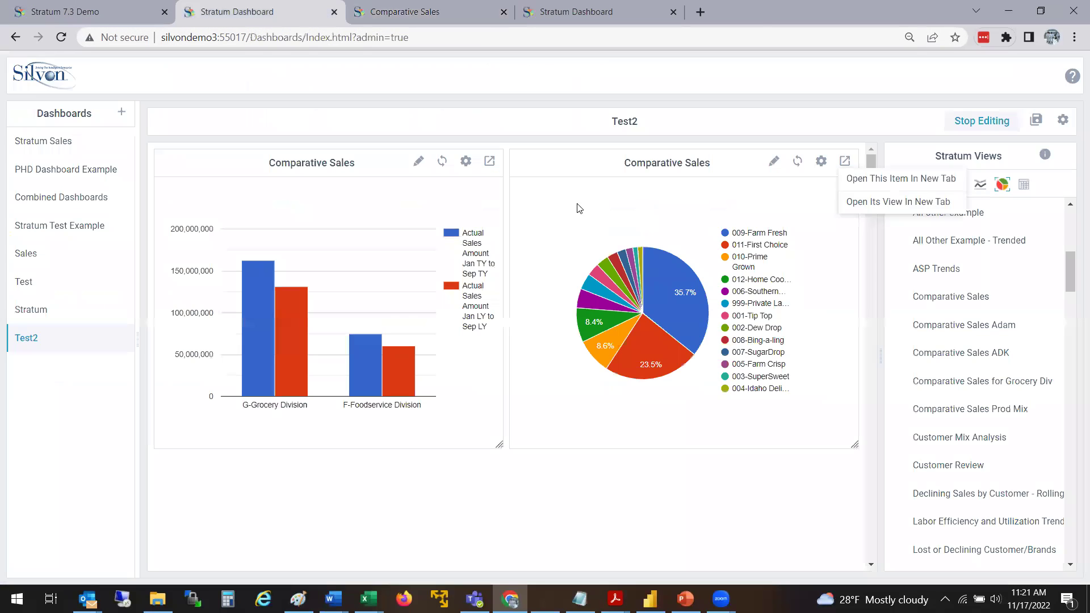
pyautogui.click(798, 159)
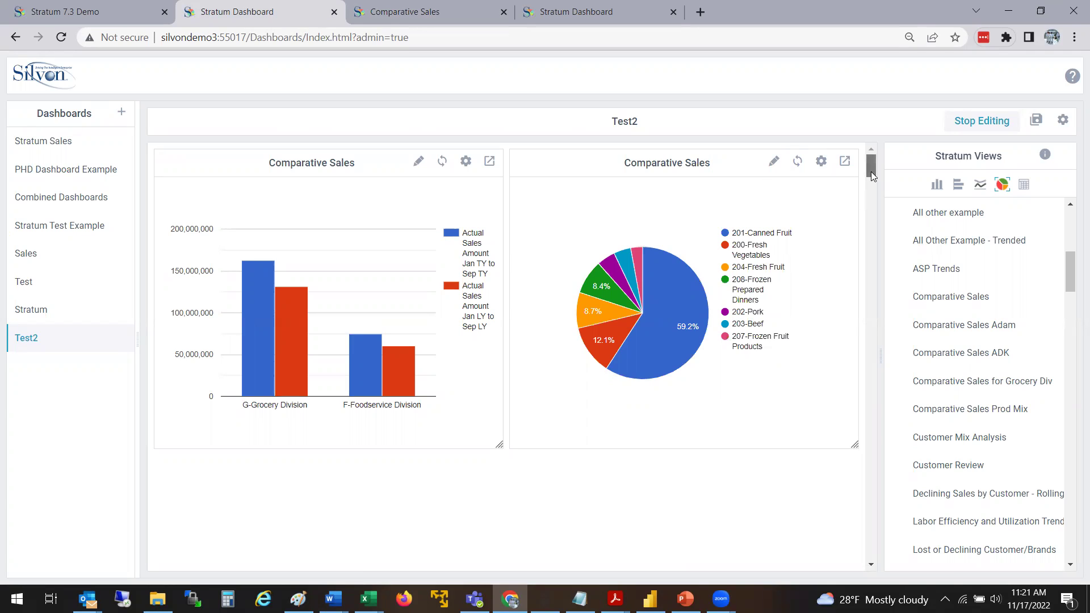
# Examine the underlying view of the YTD Sales Trend chart on the Stratum dashboard in a new tab, and close it
pyautogui.click(587, 12)
pyautogui.moveTo(1068, 168); pyautogui.dragTo(1069, 179)
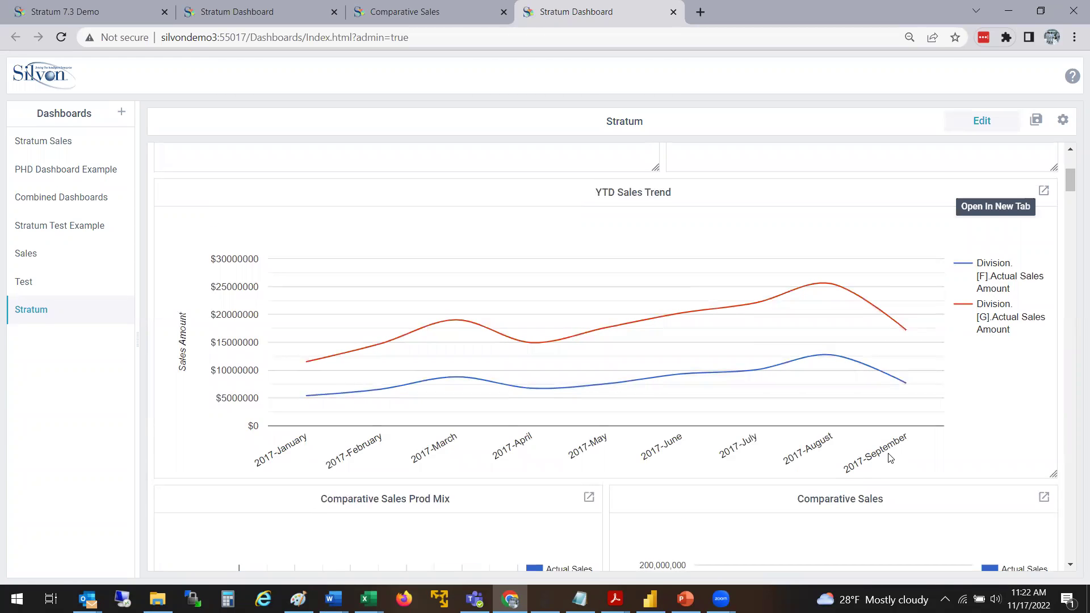
pyautogui.click(1043, 190)
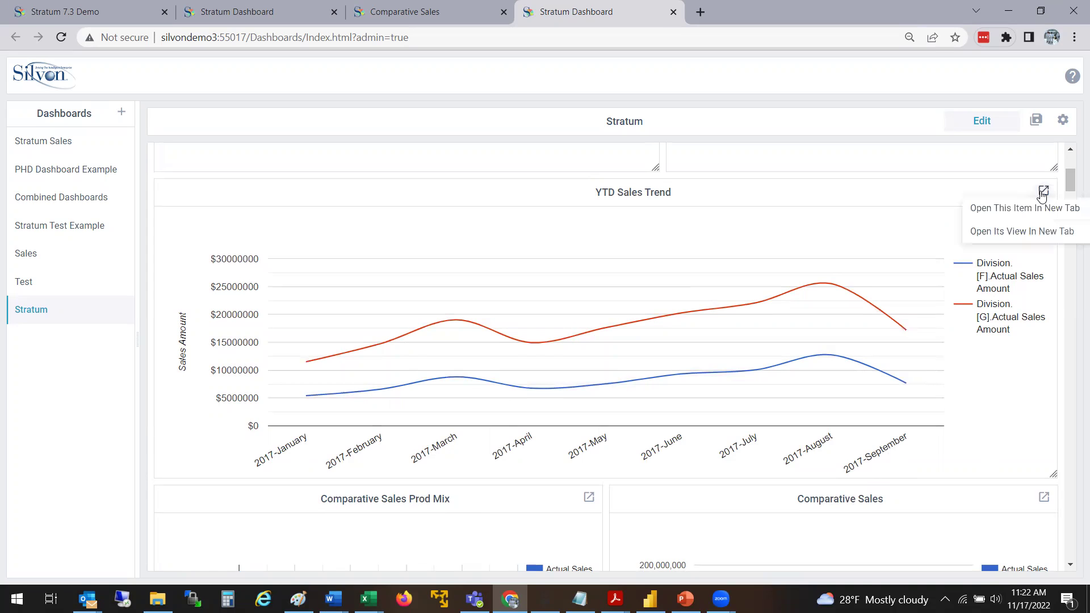
pyautogui.click(1006, 233)
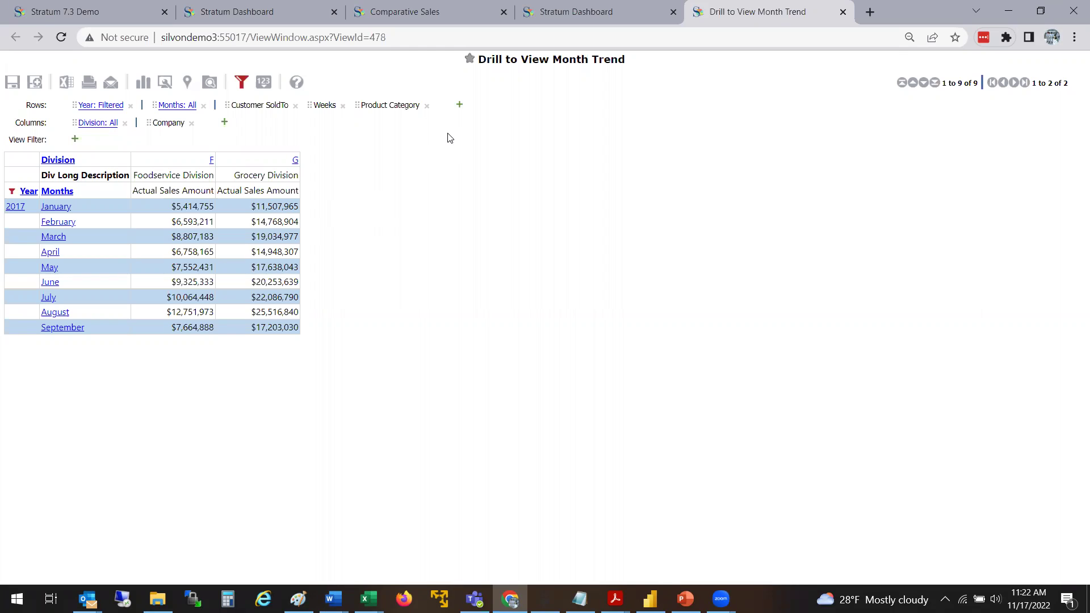
pyautogui.click(843, 12)
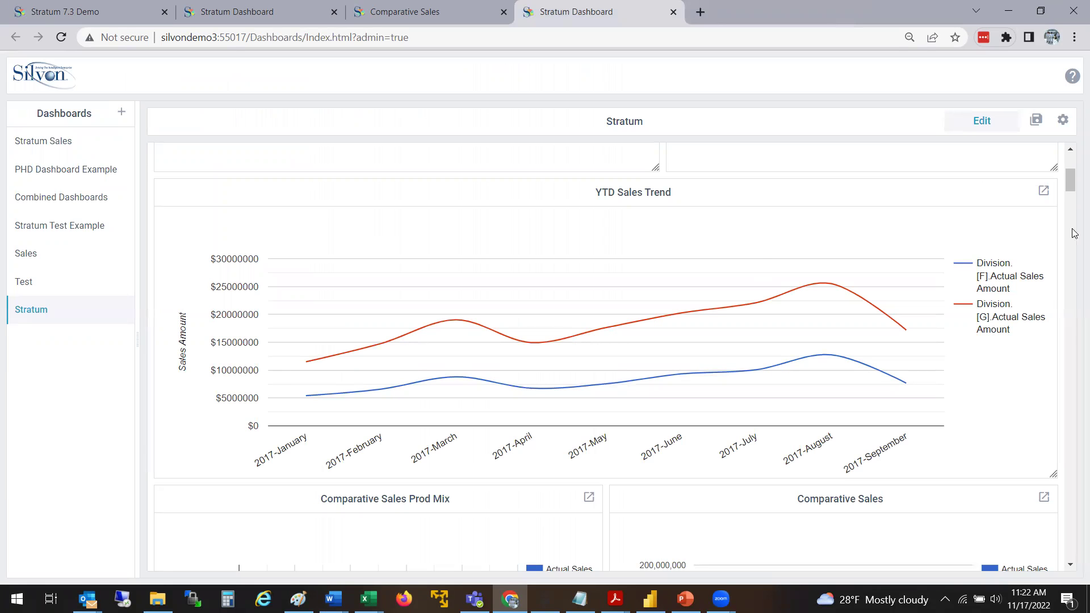
# Open the Margin Anlaysis gauge's underlying view in a new tab and drill down from Division to Product Brand
pyautogui.moveTo(1073, 188); pyautogui.dragTo(1074, 220)
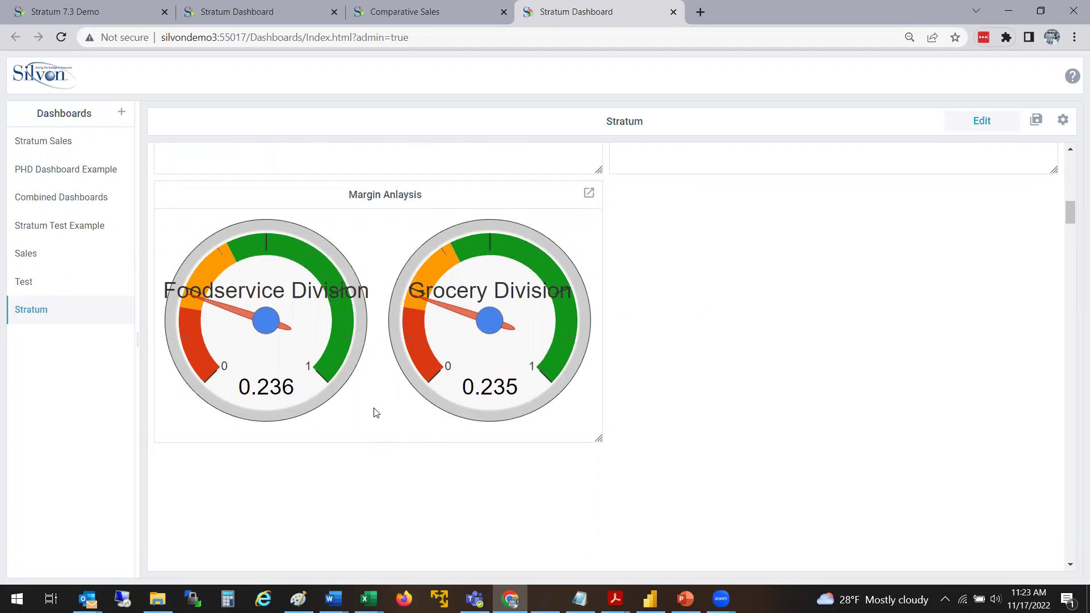
pyautogui.click(591, 195)
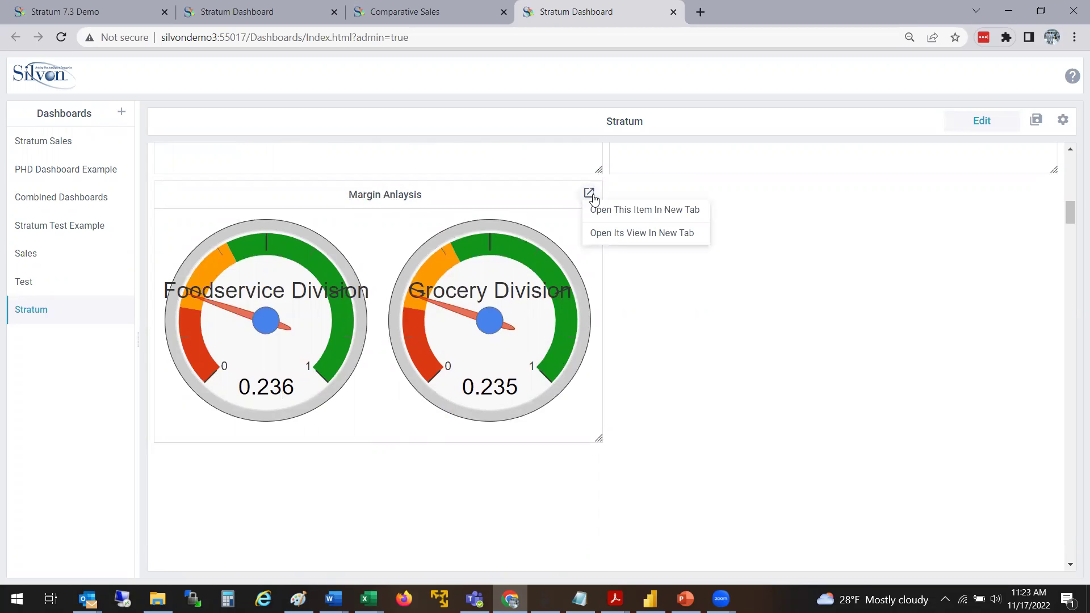
pyautogui.click(595, 234)
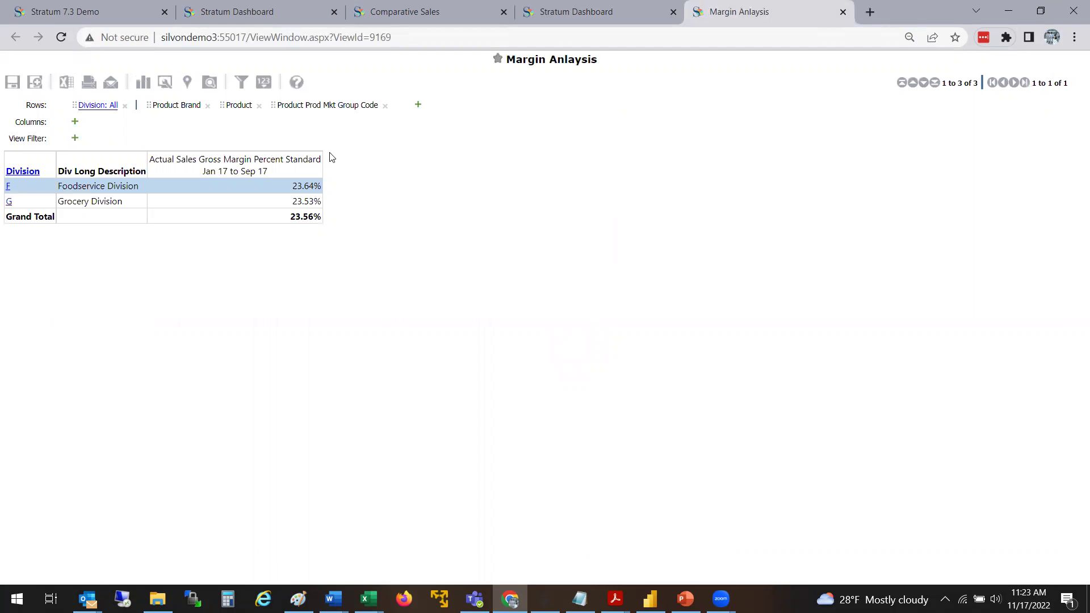
pyautogui.click(296, 170)
pyautogui.click(42, 180)
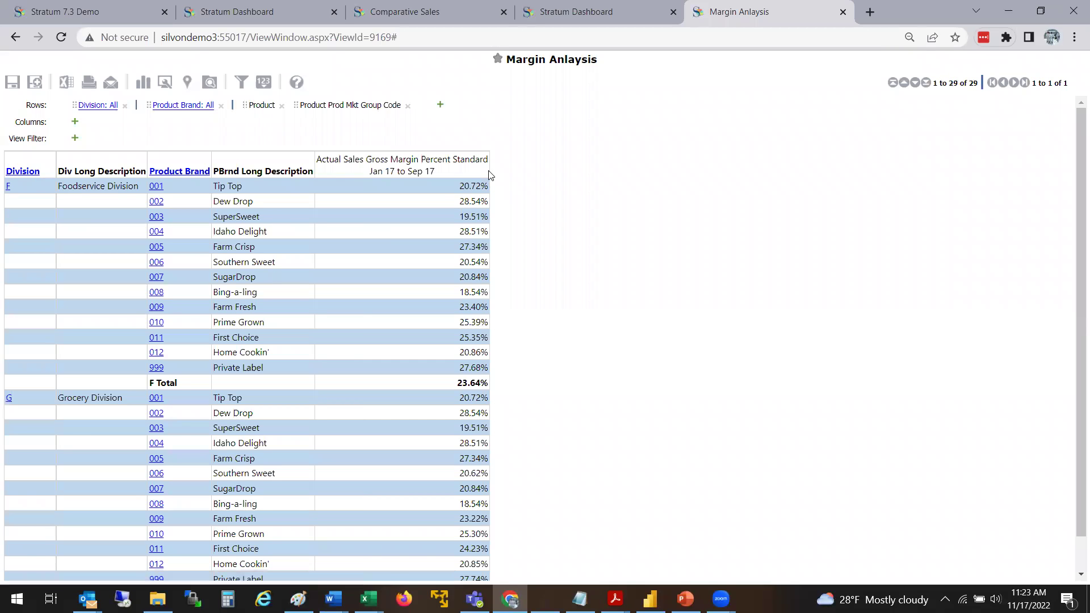
# Sort the Margin Anlaysis view by Actual Sales Gross Margin Percent Standard in descending order
pyautogui.rightClick(445, 172)
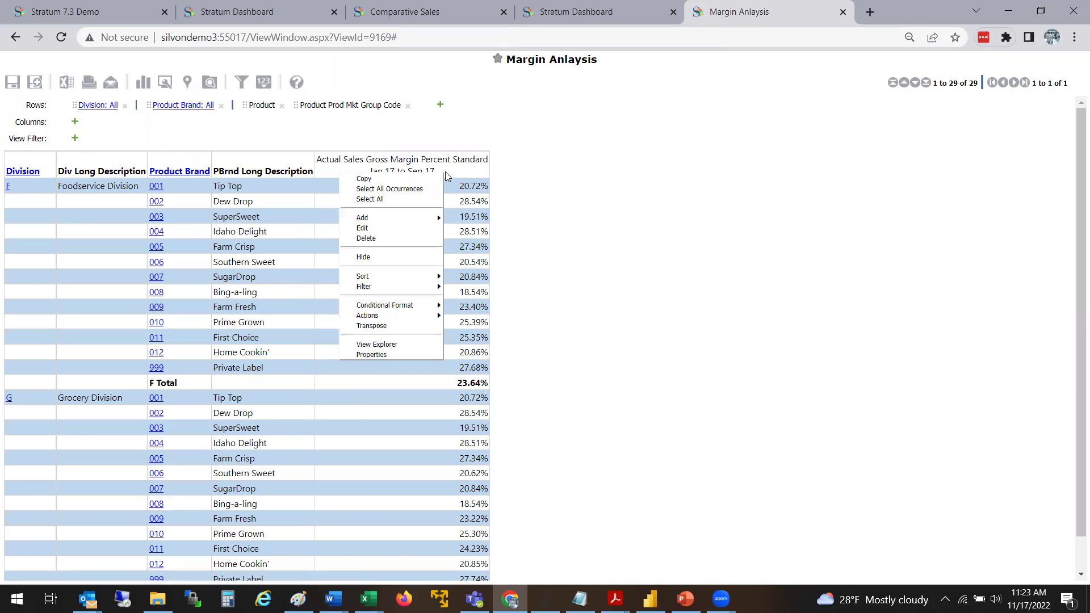
pyautogui.moveTo(428, 277)
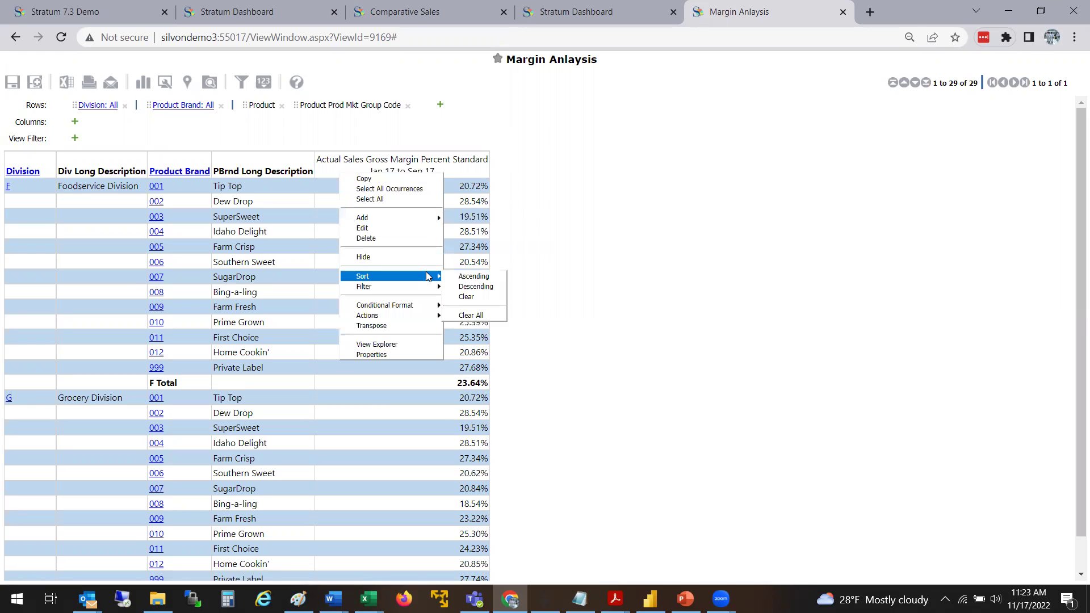
pyautogui.click(467, 287)
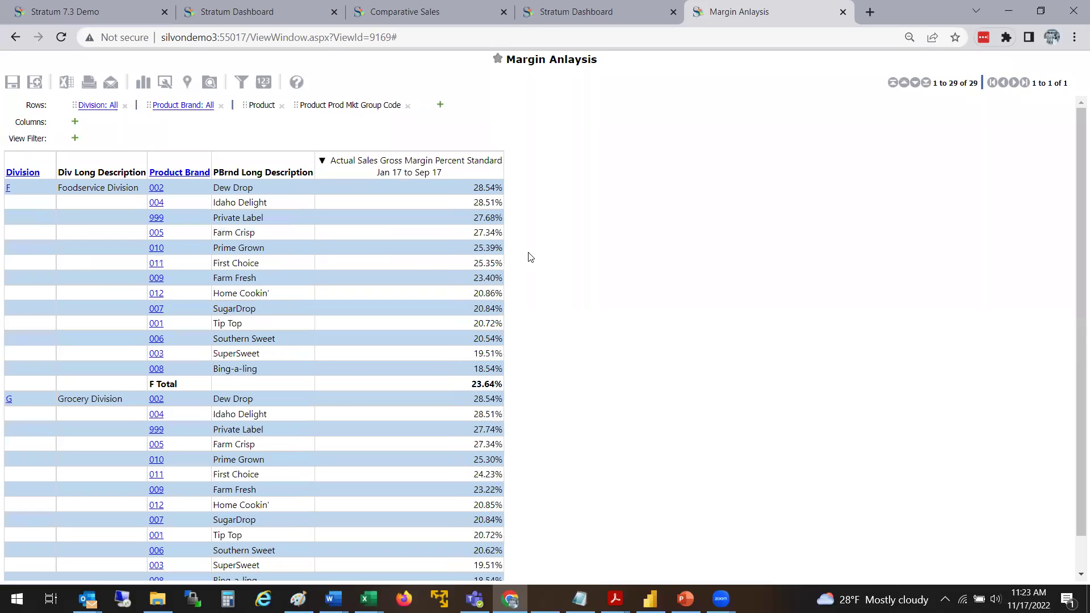
# Drill down into the Foodservice Division's Dew Drop brand (002) to the product level
pyautogui.click(272, 203)
pyautogui.click(276, 399)
pyautogui.click(390, 397)
pyautogui.click(410, 191)
pyautogui.click(156, 187)
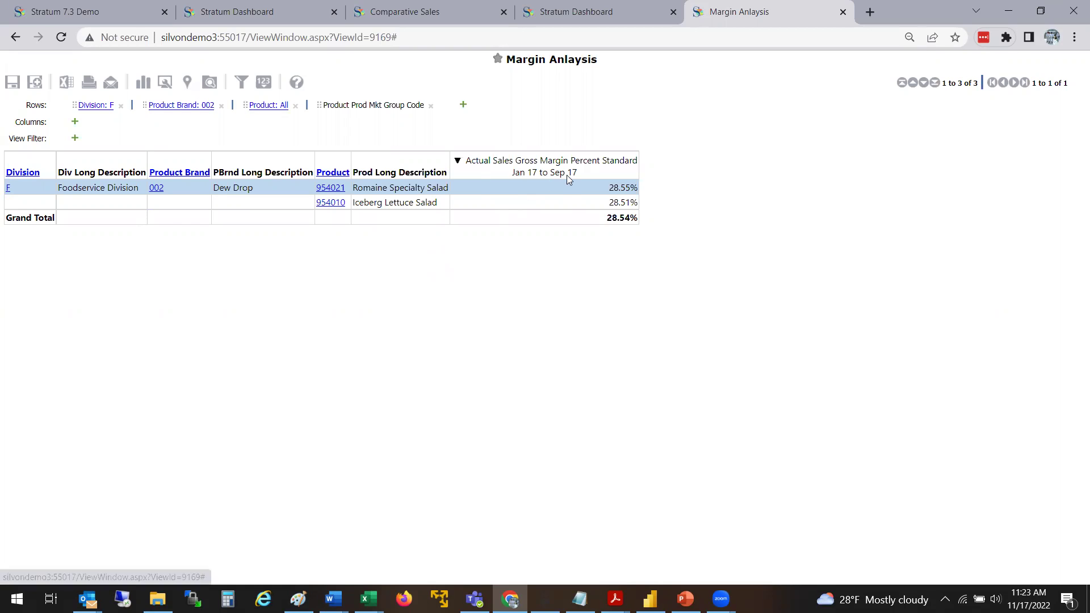
# Start adding a regular measure item to the Margin Anlaysis view and search the measures for "actual"
pyautogui.rightClick(528, 190)
pyautogui.moveTo(550, 220)
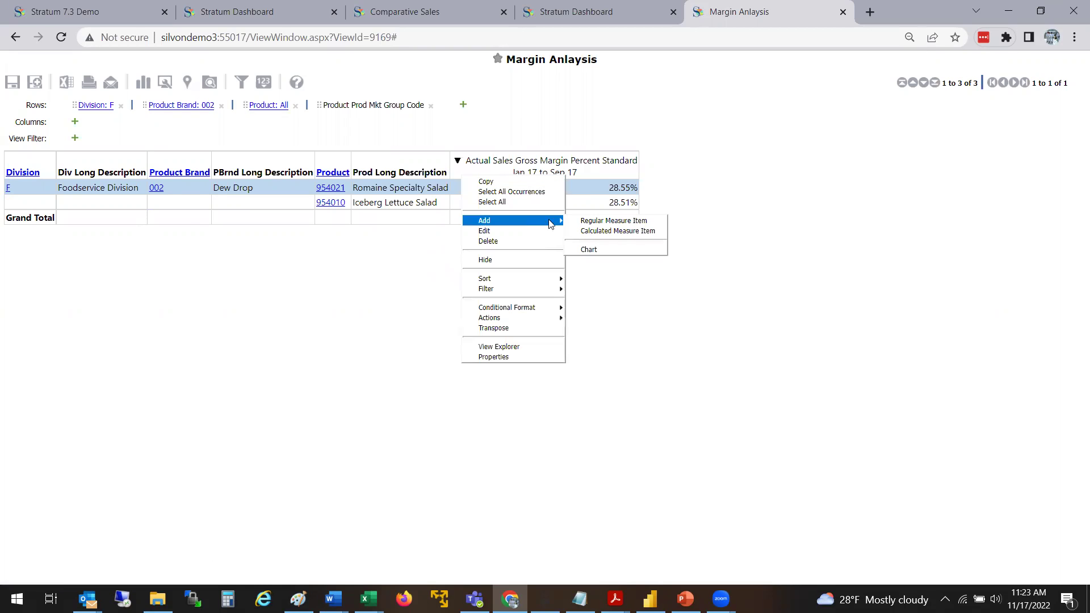
pyautogui.click(635, 220)
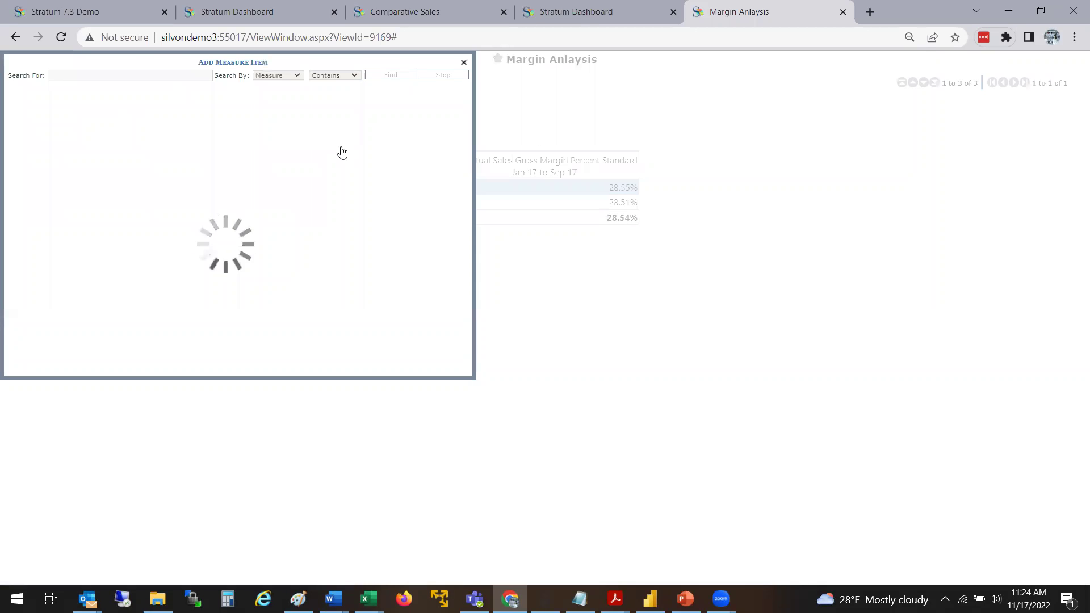
pyautogui.click(177, 75)
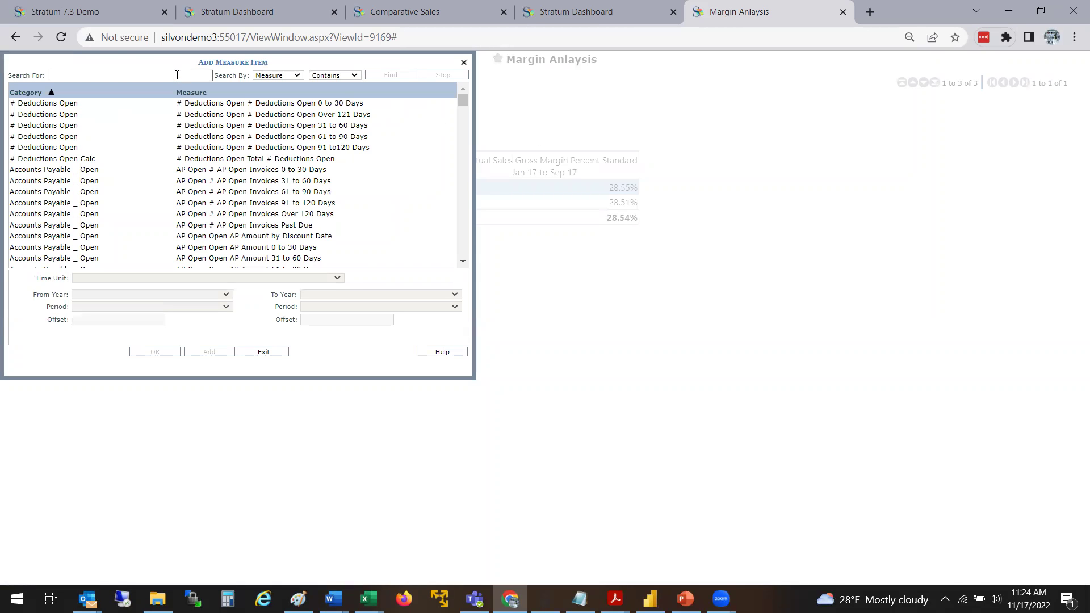
pyautogui.write('actua')
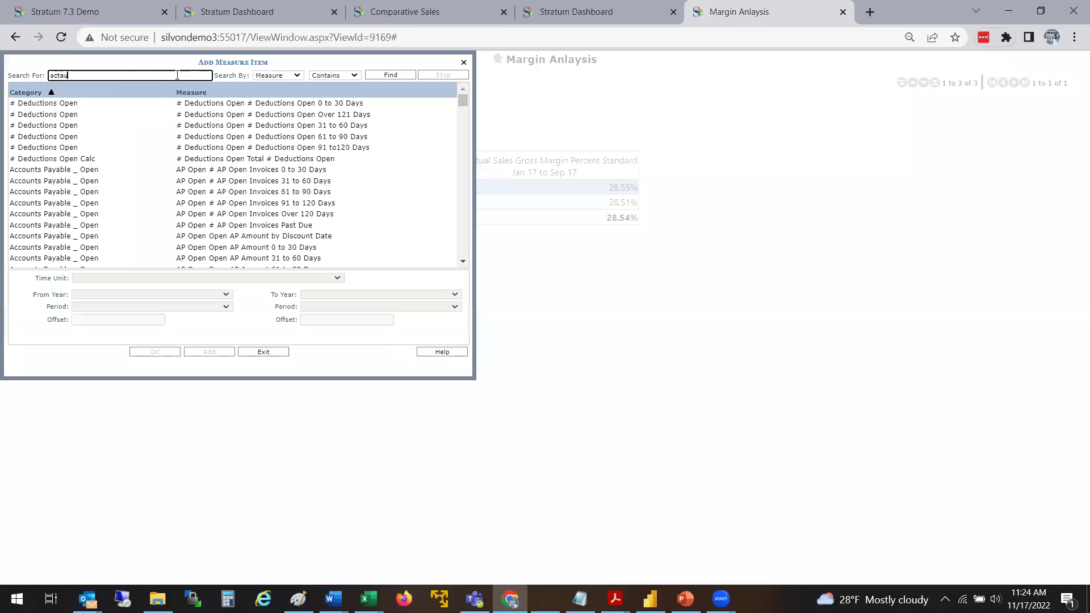
pyautogui.press('BackSpace')
pyautogui.press('BackSpace')
pyautogui.write('ual')
pyautogui.press('Return')
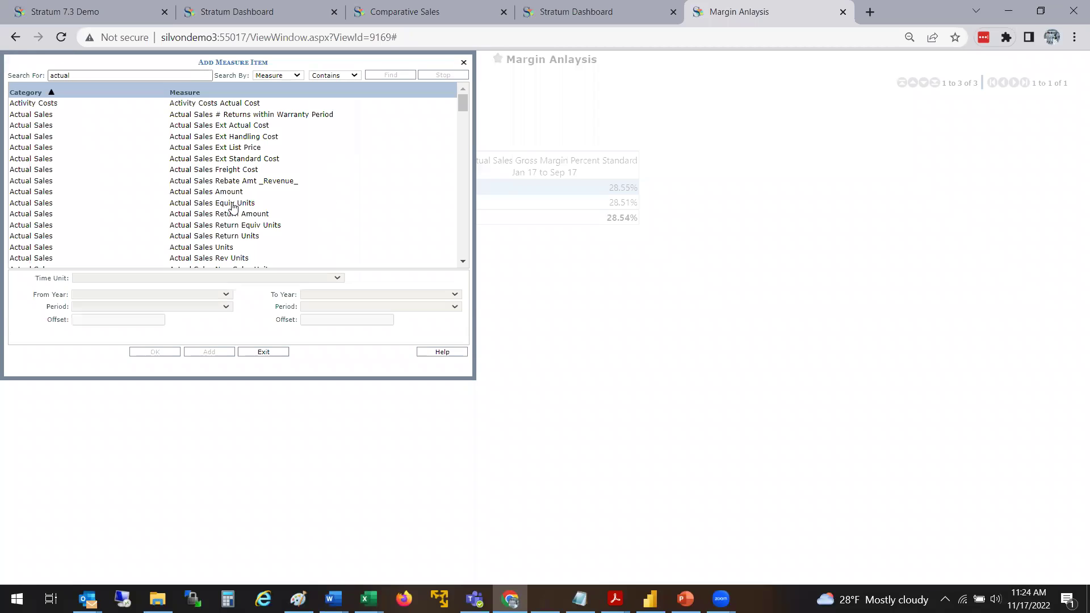
# Add the Actual Sales Ext Standard Cost measure in Months from January to September 2017, and close the view without saving
pyautogui.click(234, 193)
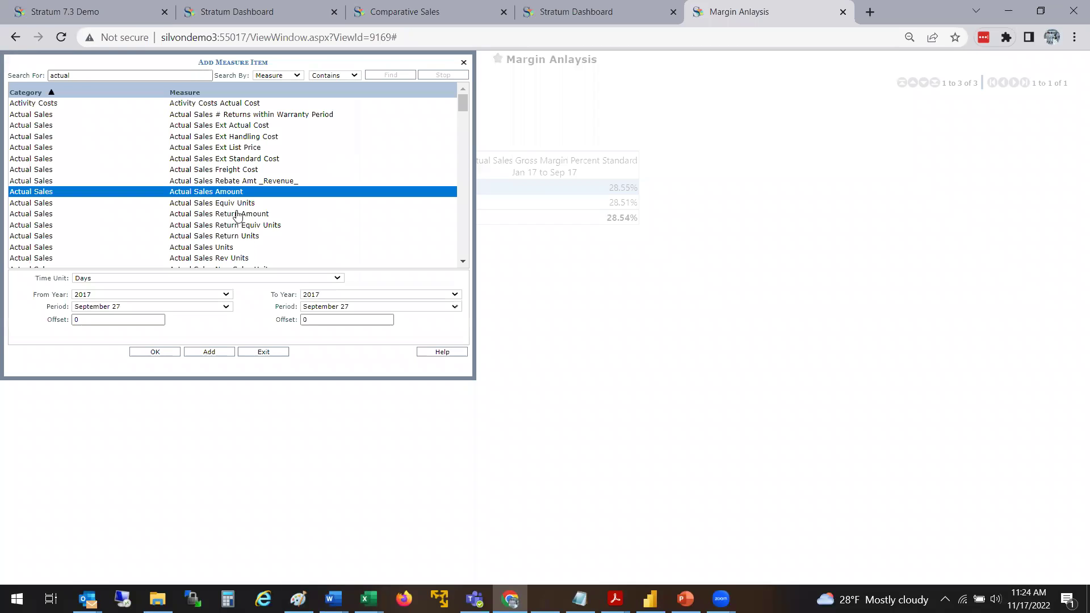
pyautogui.scroll(-3, 467, 227)
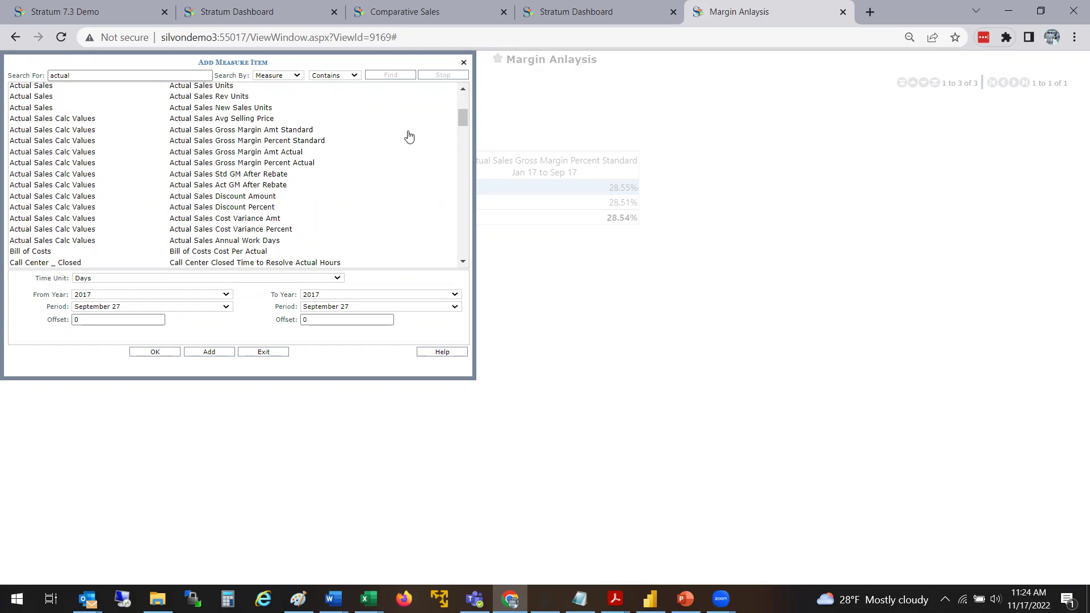
pyautogui.moveTo(463, 117); pyautogui.dragTo(469, 107)
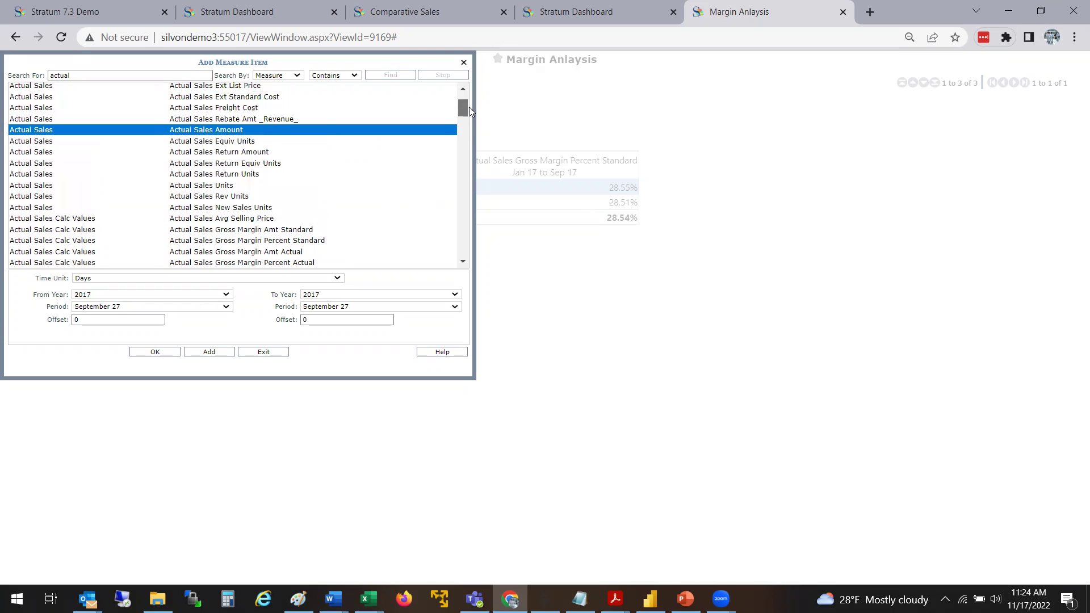
pyautogui.click(254, 98)
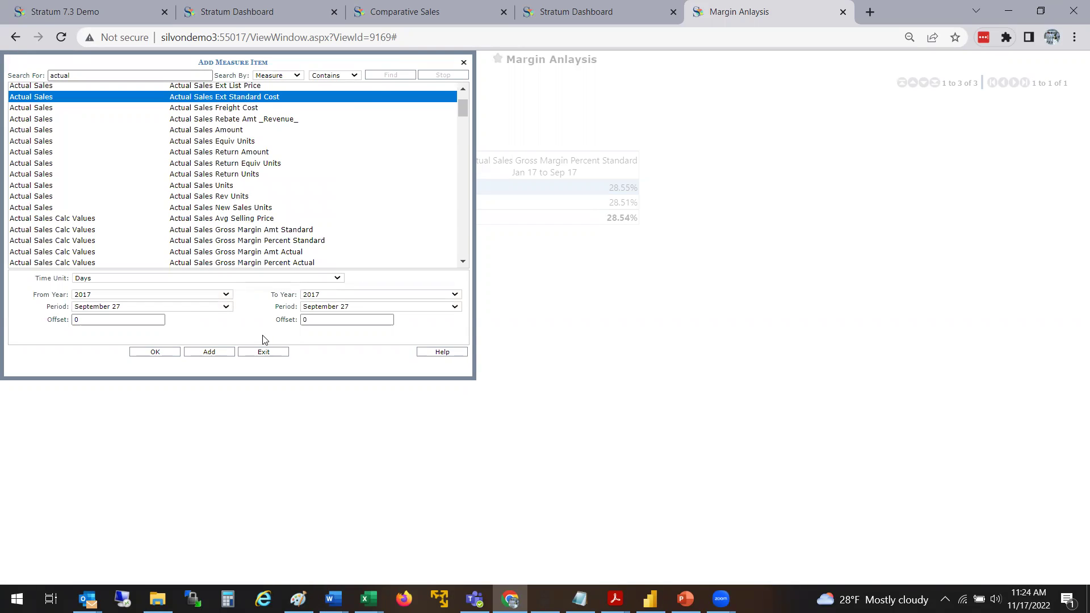
pyautogui.click(109, 277)
pyautogui.click(104, 317)
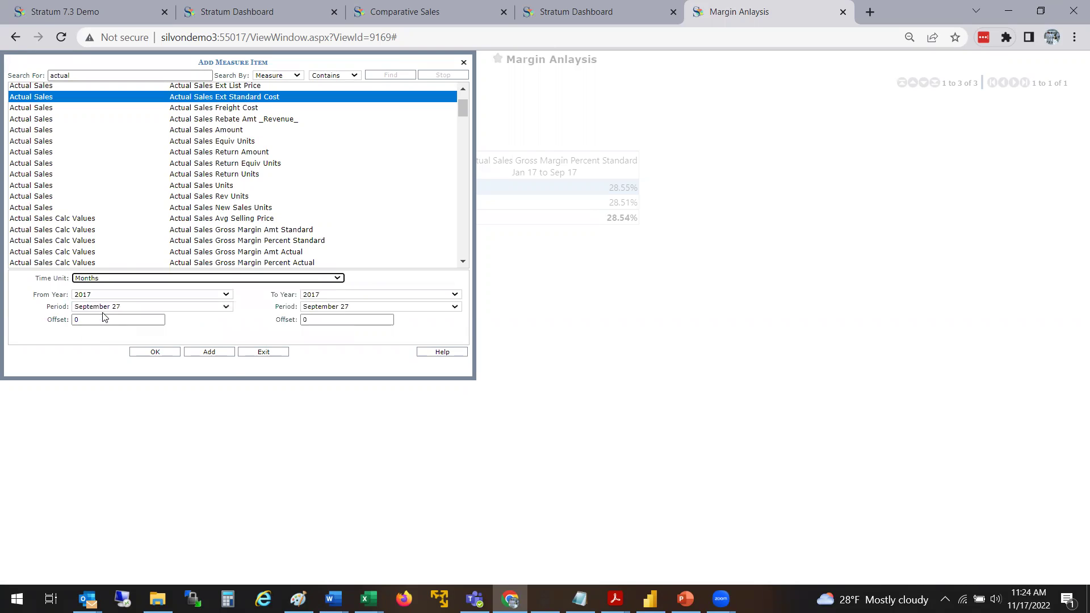
pyautogui.click(108, 307)
pyautogui.click(99, 315)
pyautogui.click(208, 356)
pyautogui.click(261, 354)
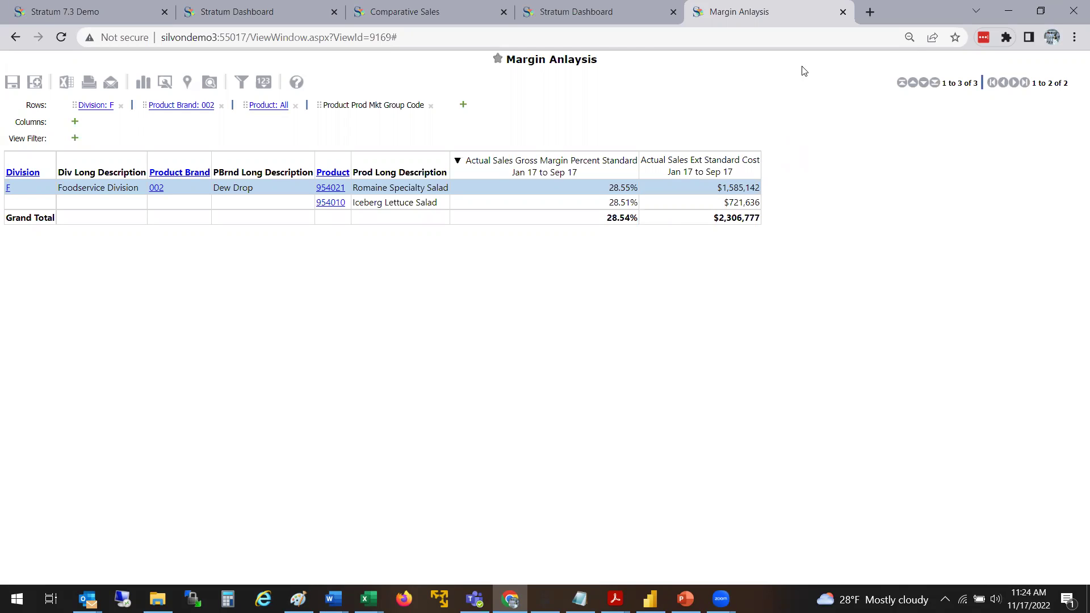
pyautogui.click(842, 12)
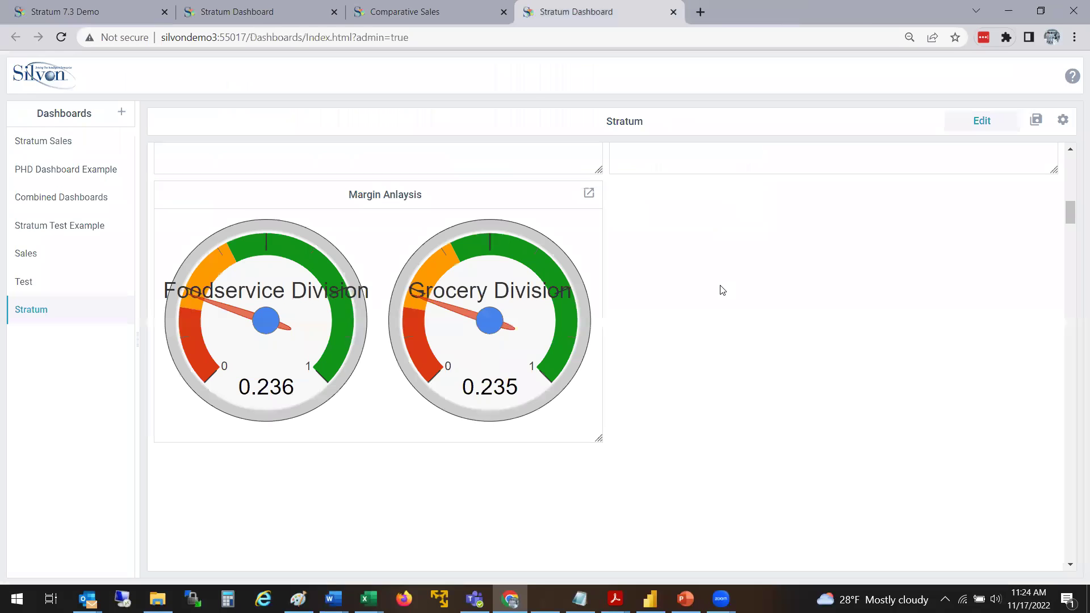
# Switch the Stratum dashboard to edit mode and bring the Margin Anlaysis gauge into view
pyautogui.click(590, 192)
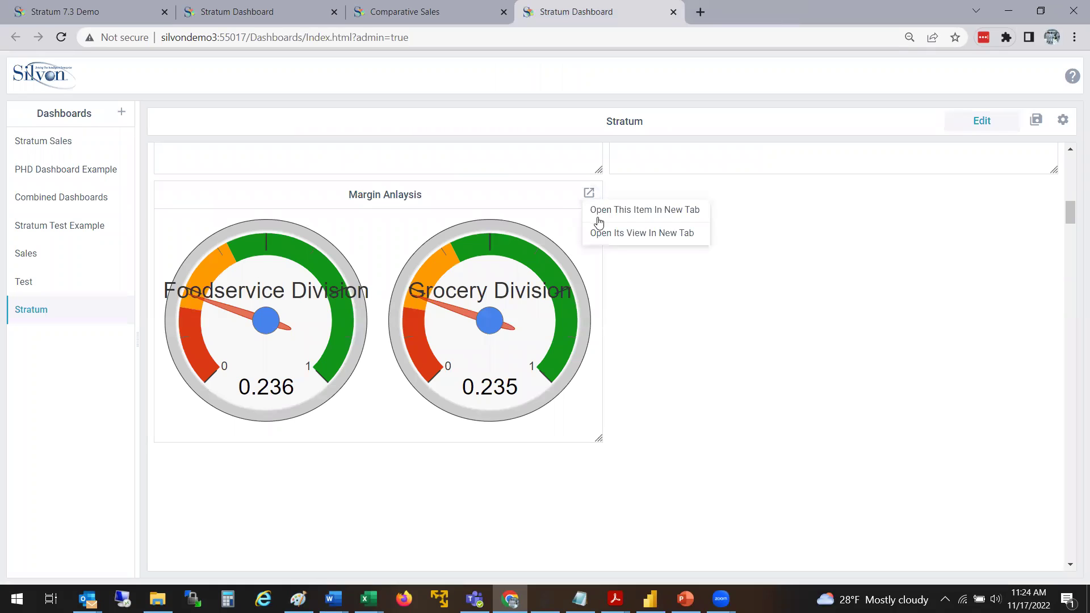
pyautogui.click(511, 189)
pyautogui.click(972, 129)
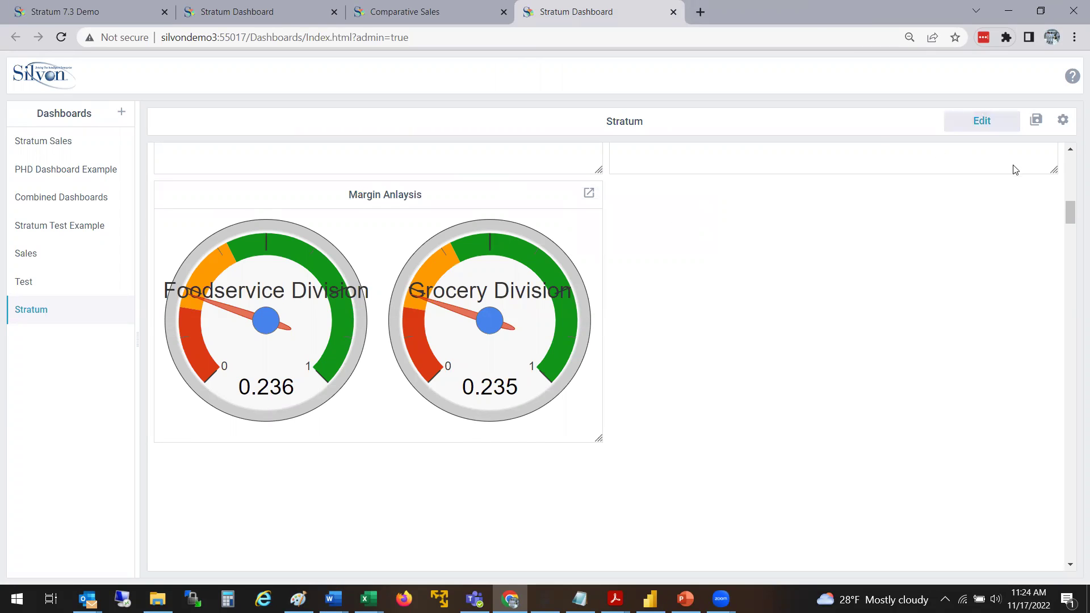
pyautogui.moveTo(871, 169); pyautogui.dragTo(870, 210)
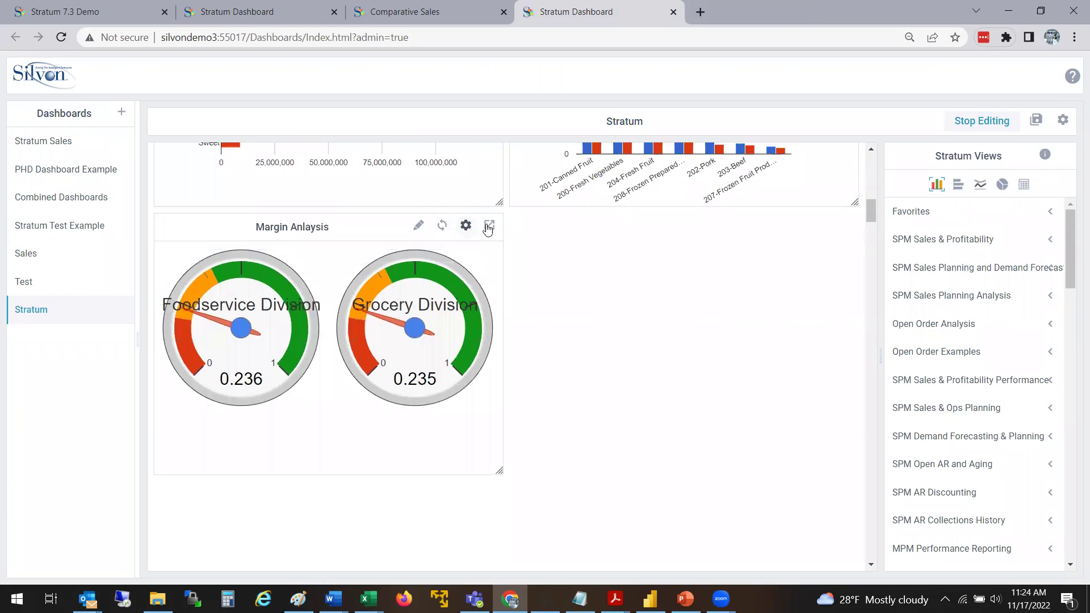
# Open the Margin Anlaysis gauge for editing, examine its chart data labels and series, and cancel the data selection
pyautogui.click(419, 225)
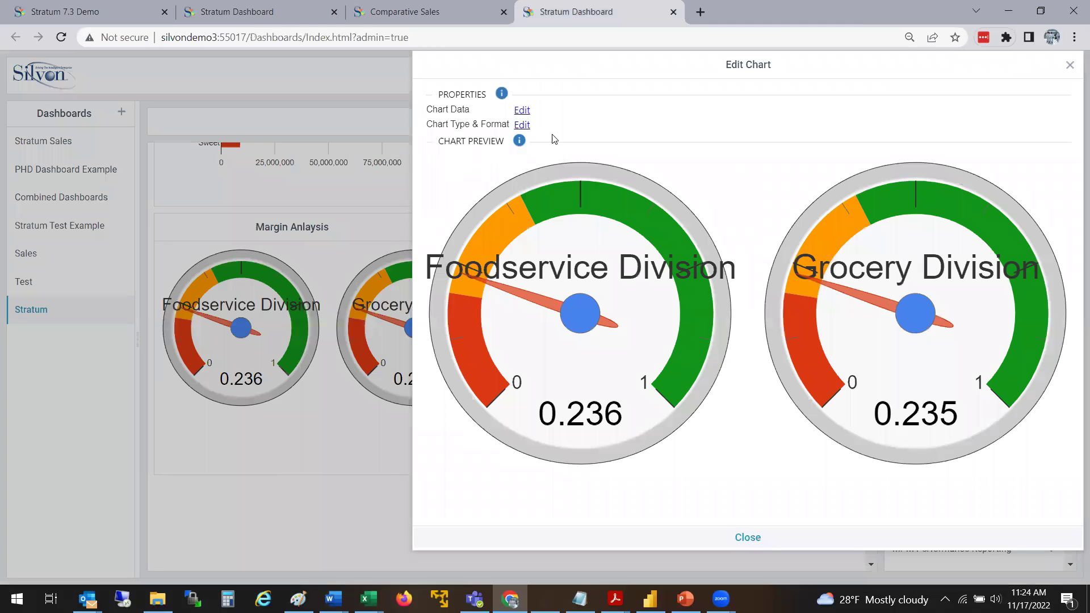
pyautogui.click(522, 110)
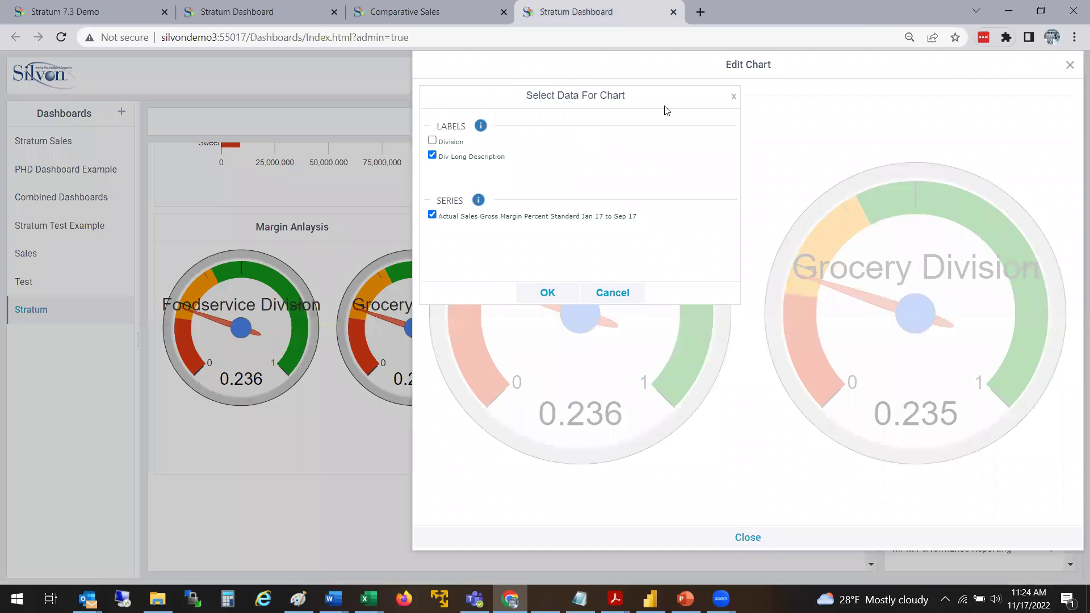
pyautogui.click(615, 293)
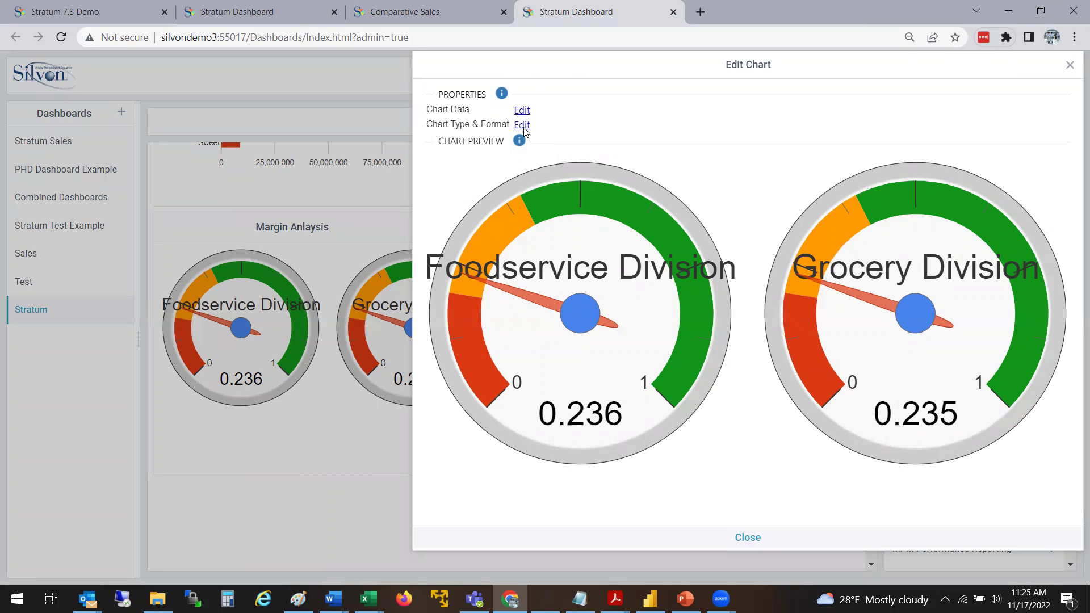
# Preview the Margin Anlaysis data as a pie chart and a bar chart in the Chart Editor, and view the pie variants
pyautogui.click(522, 125)
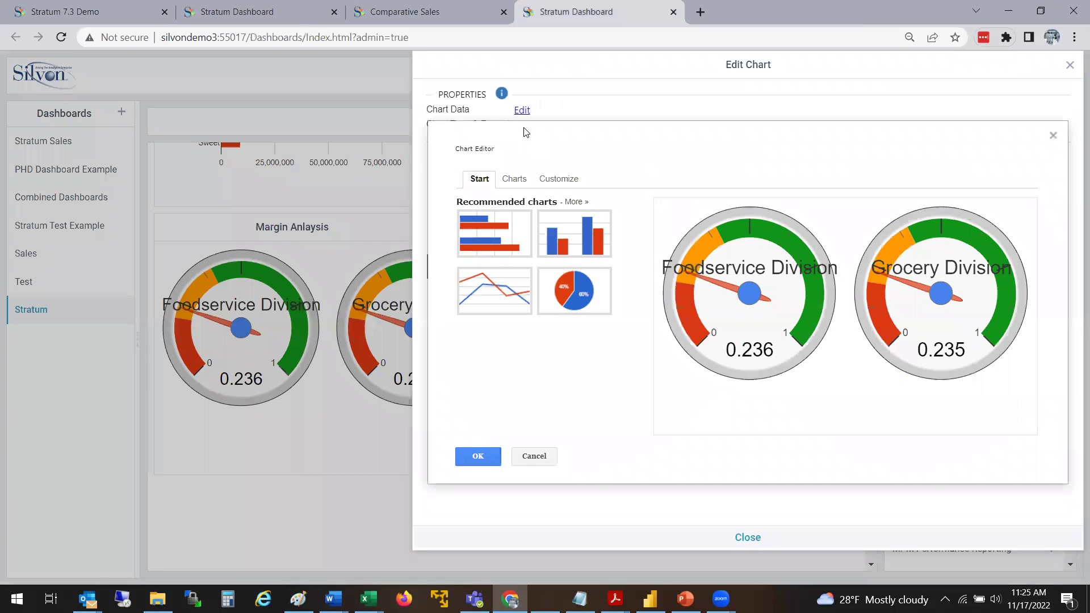
pyautogui.click(598, 299)
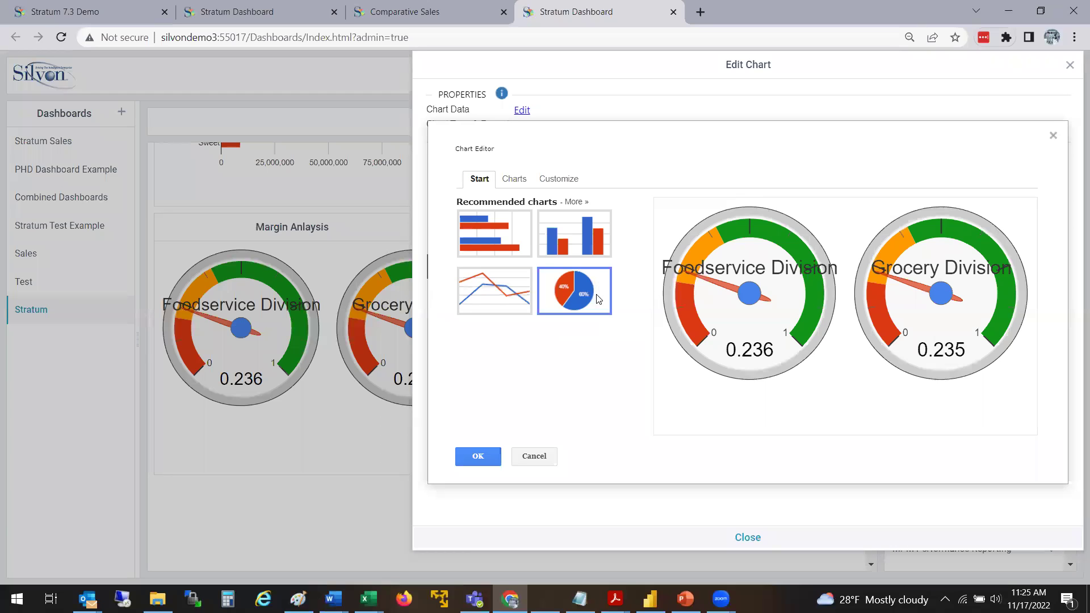
pyautogui.click(507, 180)
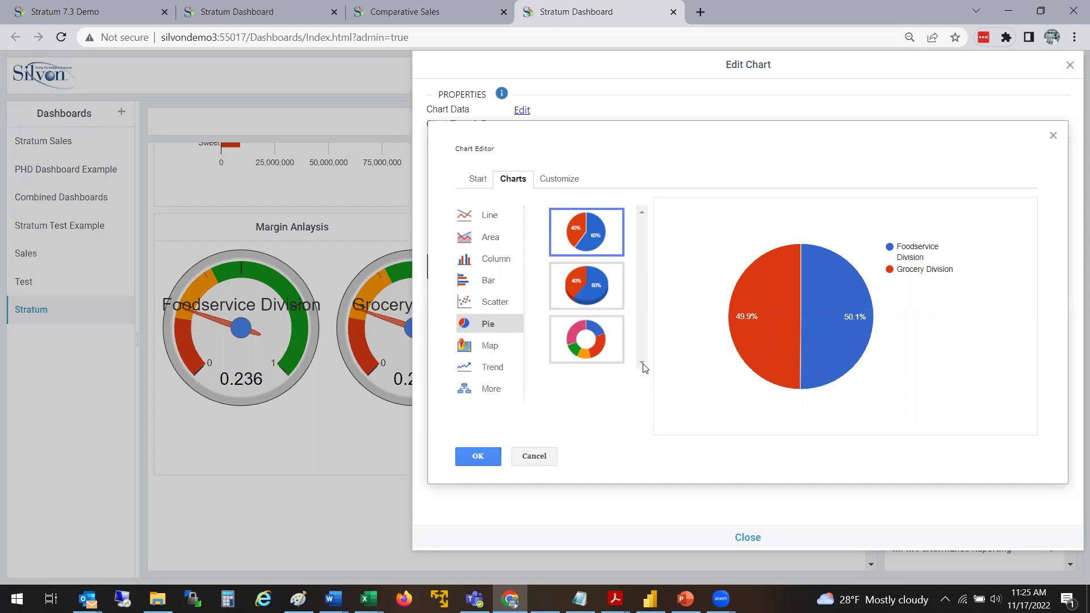
pyautogui.click(471, 180)
pyautogui.click(511, 261)
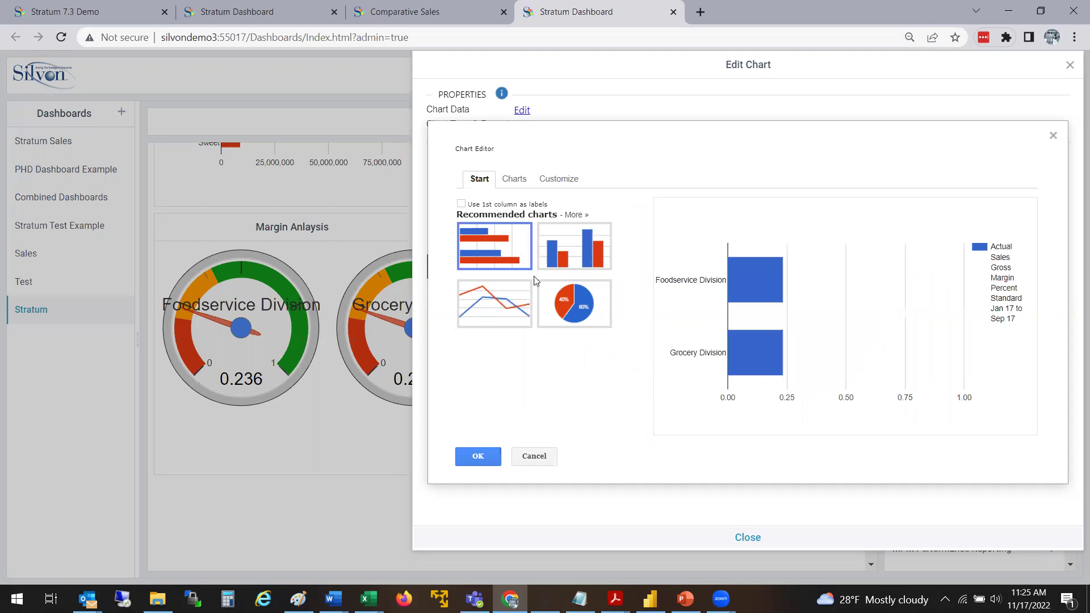
pyautogui.click(515, 182)
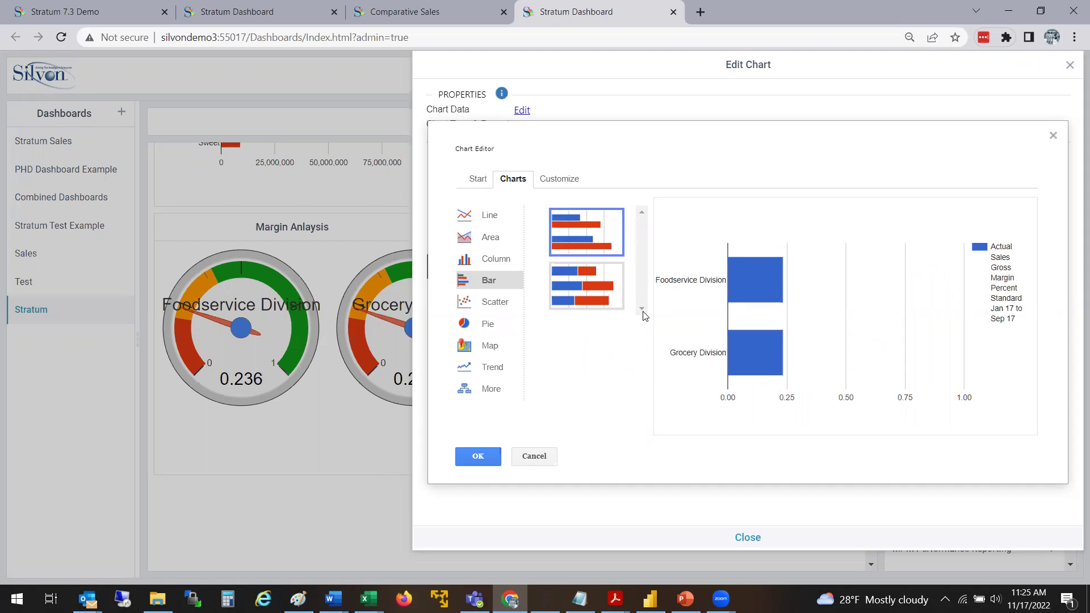
pyautogui.click(489, 323)
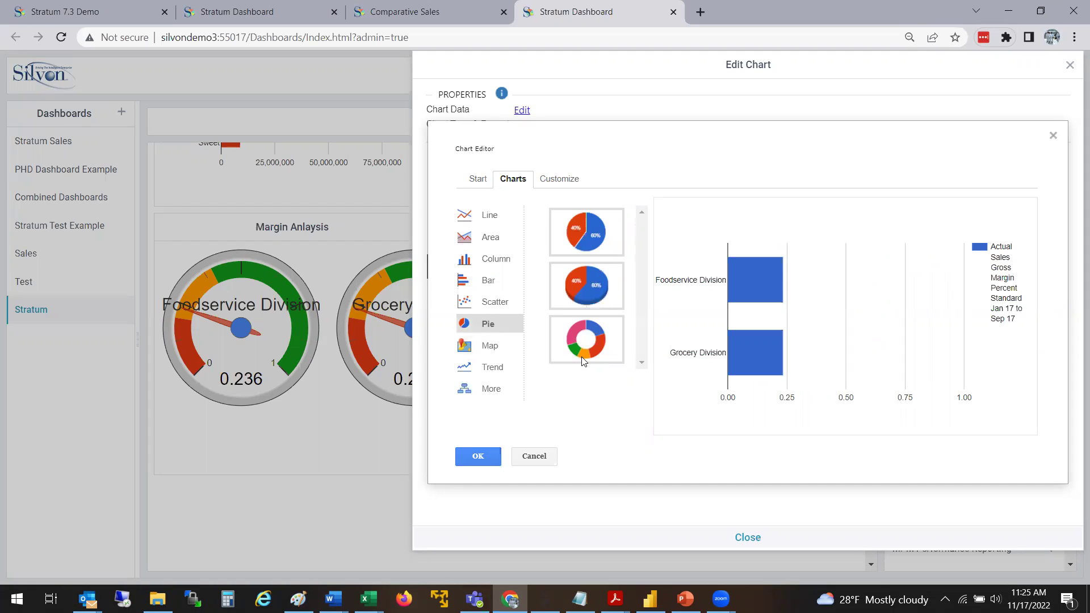
# Preview the gauge, organizational, tree map and table types, view the scatter types, and leave the chart's editing without applying changes
pyautogui.click(493, 389)
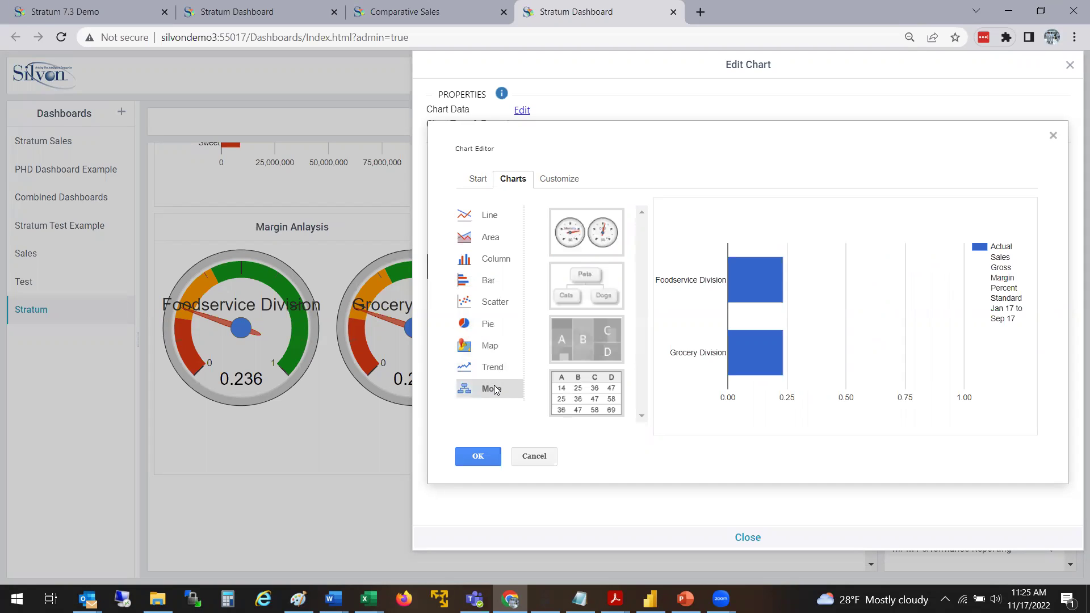
pyautogui.click(611, 244)
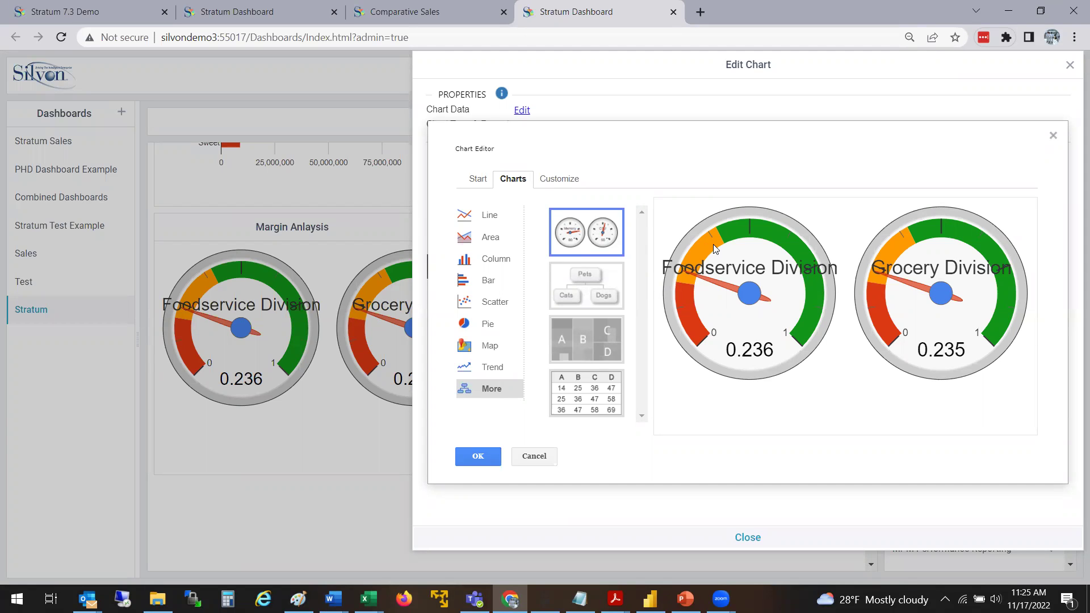
pyautogui.click(591, 299)
pyautogui.click(591, 343)
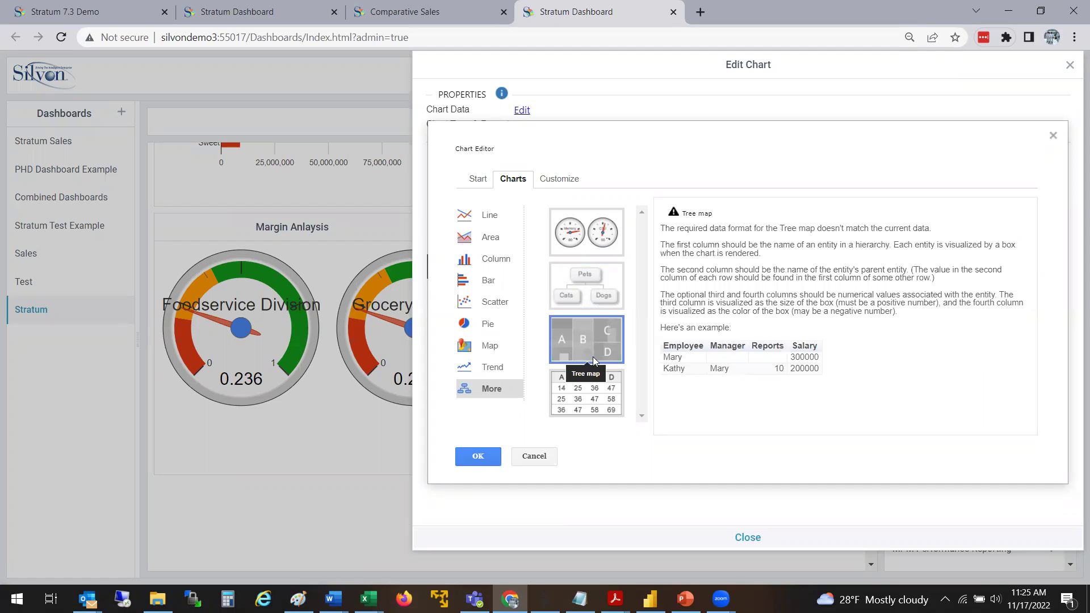
pyautogui.click(598, 388)
pyautogui.click(600, 301)
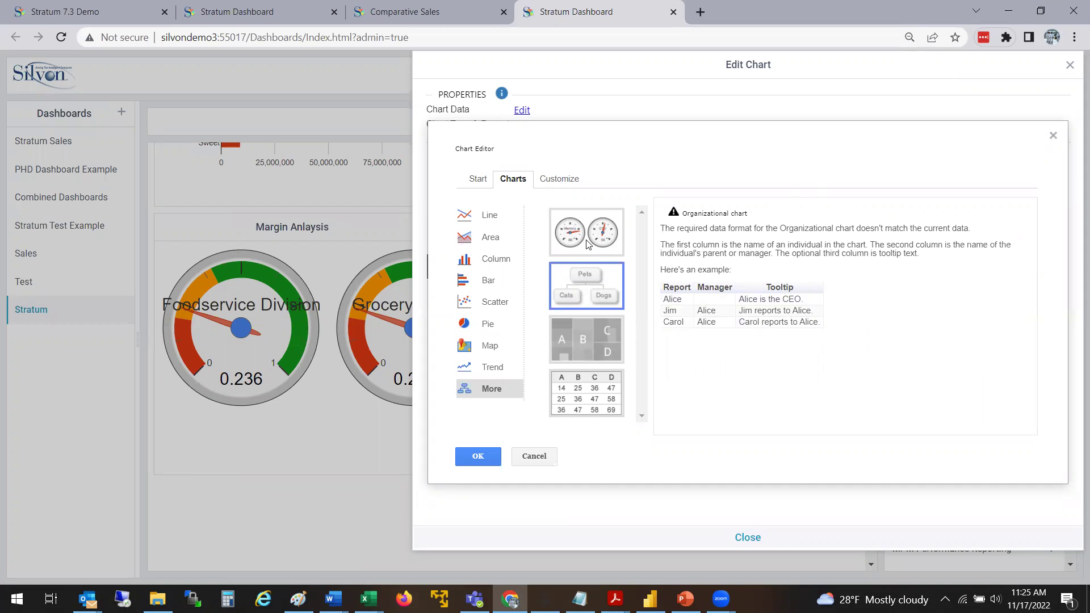
pyautogui.click(607, 244)
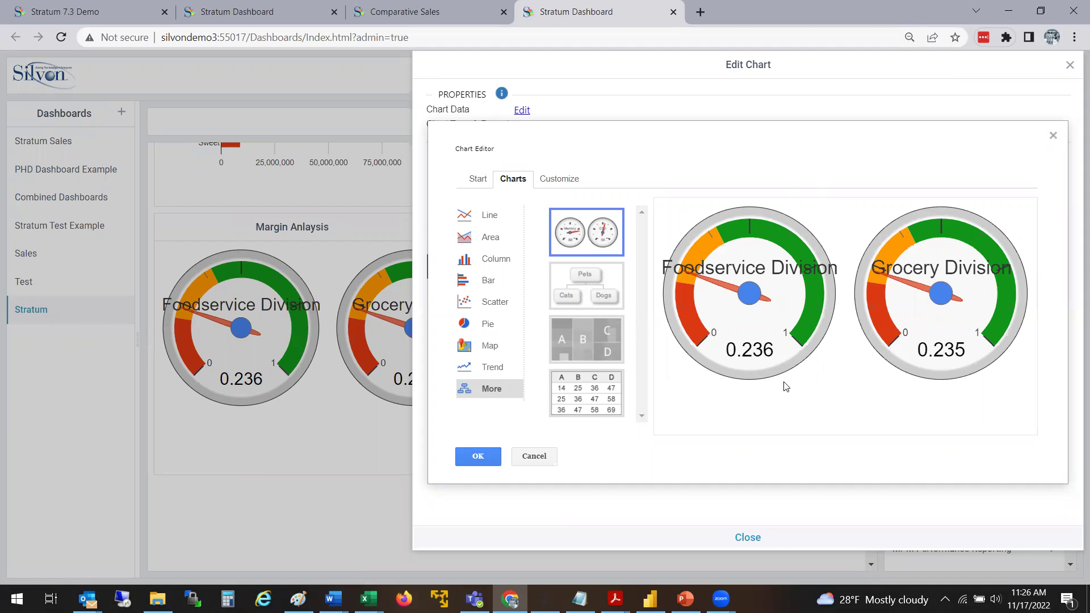
pyautogui.click(483, 305)
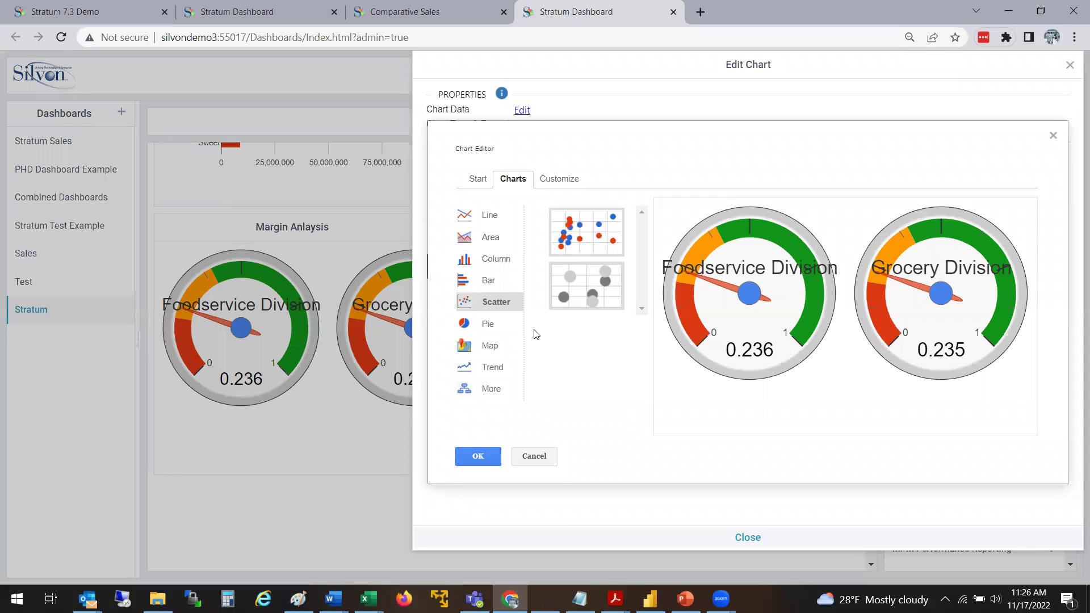
pyautogui.click(525, 457)
pyautogui.click(850, 537)
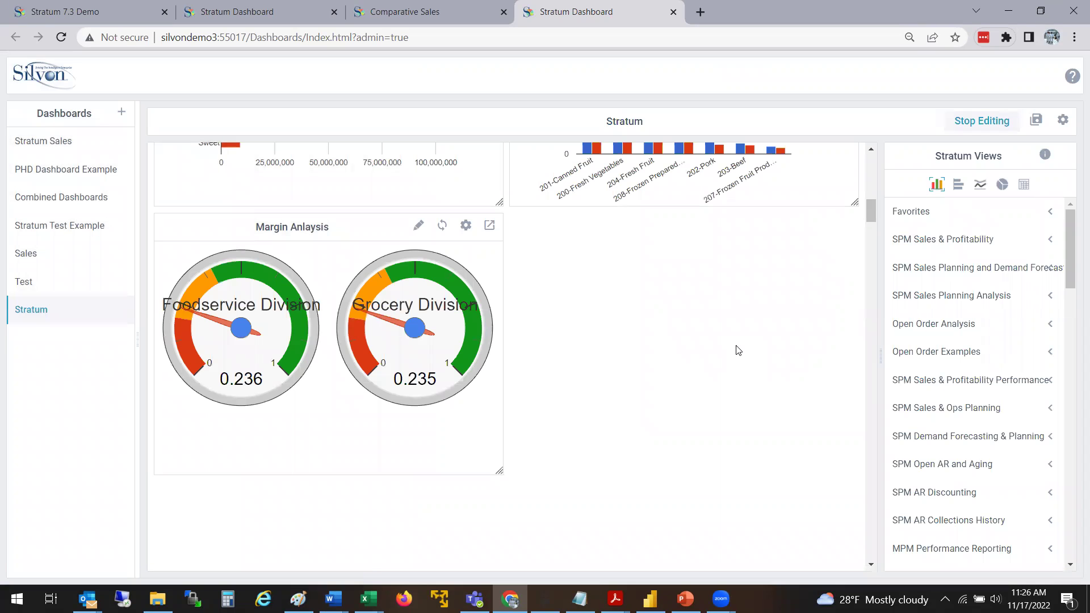
# Add the Comparative Sales view from SPM Sales & Profitability as a grid beside the Margin Anlaysis gauge and look across its columns
pyautogui.click(1025, 184)
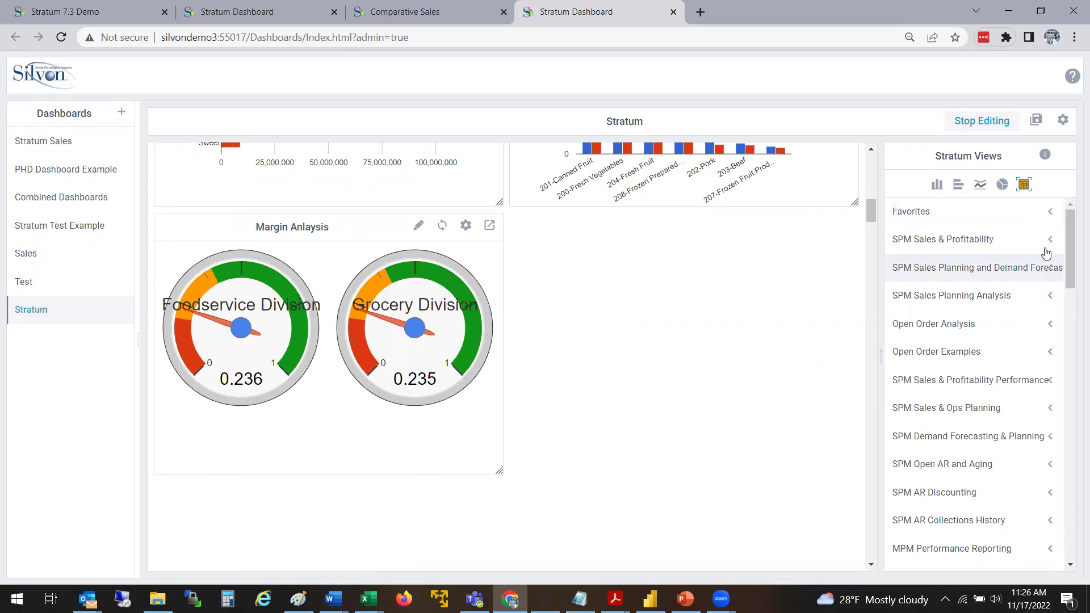
pyautogui.click(963, 241)
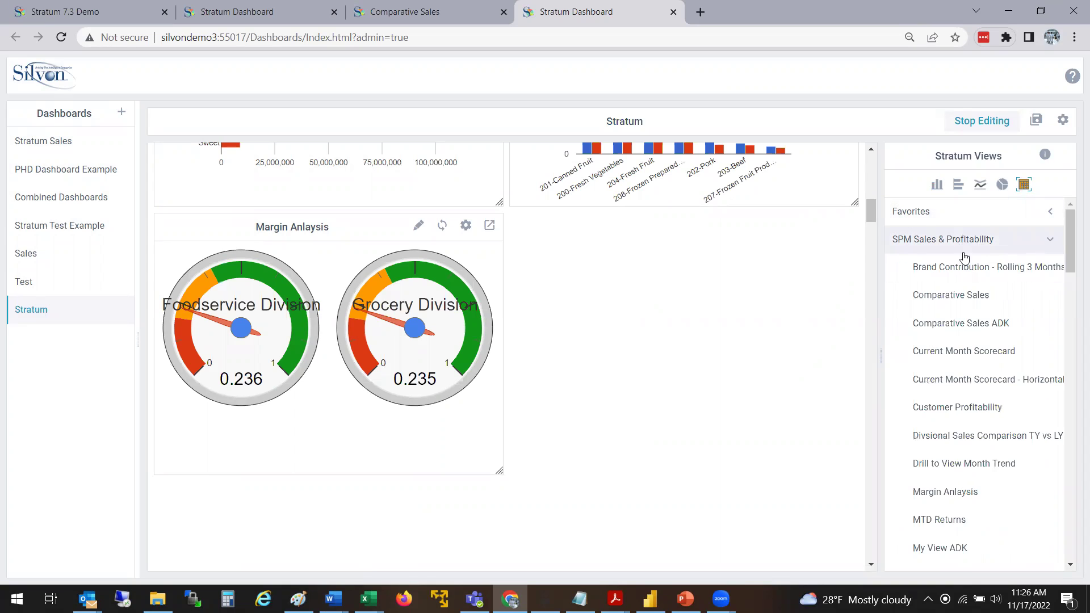
pyautogui.moveTo(963, 301); pyautogui.dragTo(651, 458)
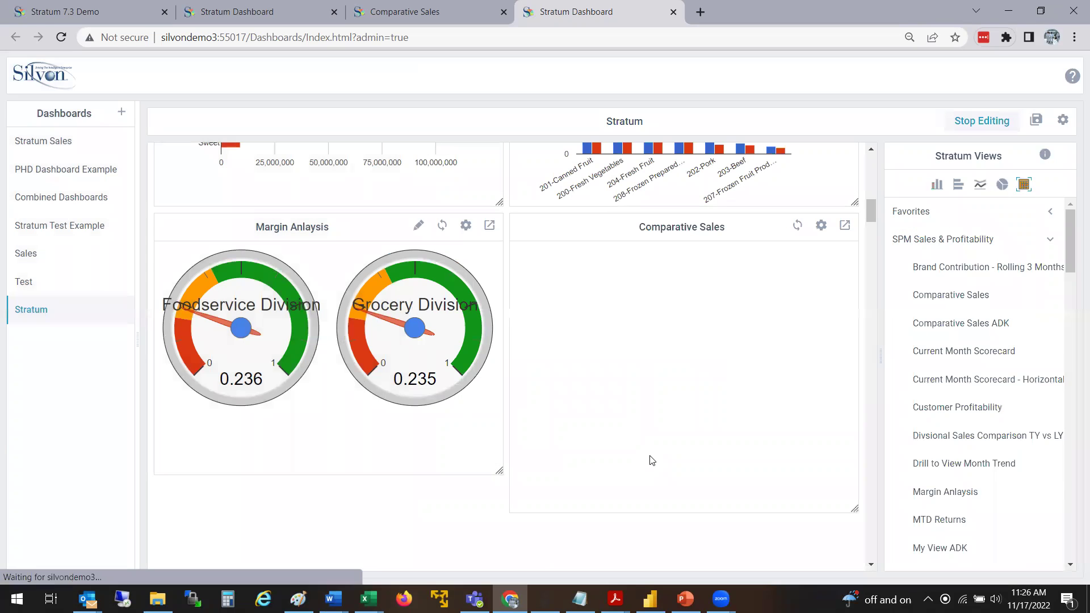
pyautogui.click(871, 564)
pyautogui.click(873, 563)
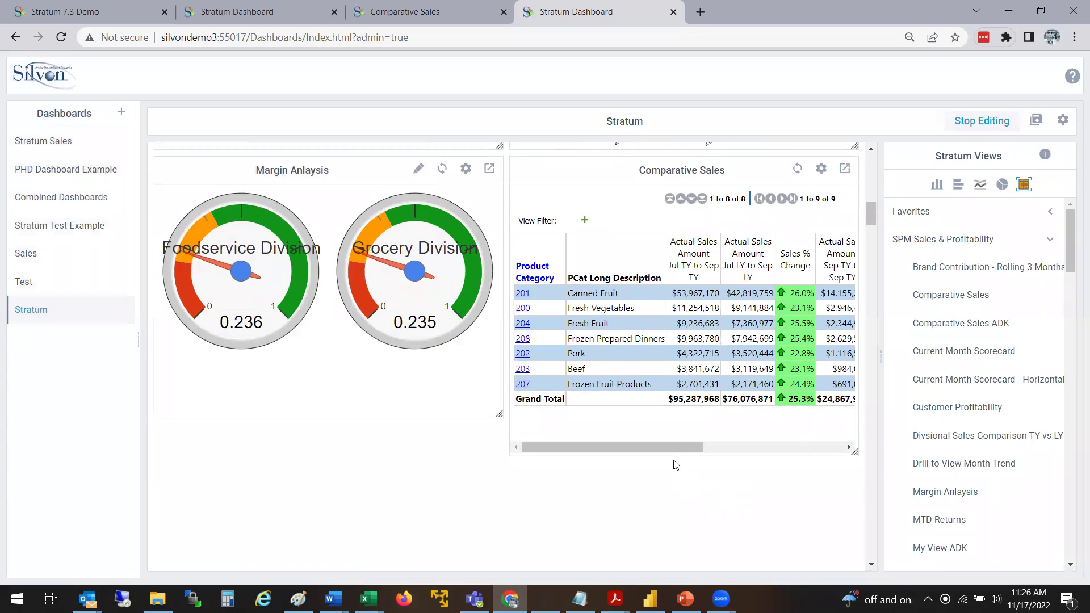
pyautogui.moveTo(702, 448); pyautogui.dragTo(622, 436)
# Hide the view filter section and the paging icons in the Comparative Sales grid's widget settings and save
pyautogui.click(826, 174)
pyautogui.click(835, 186)
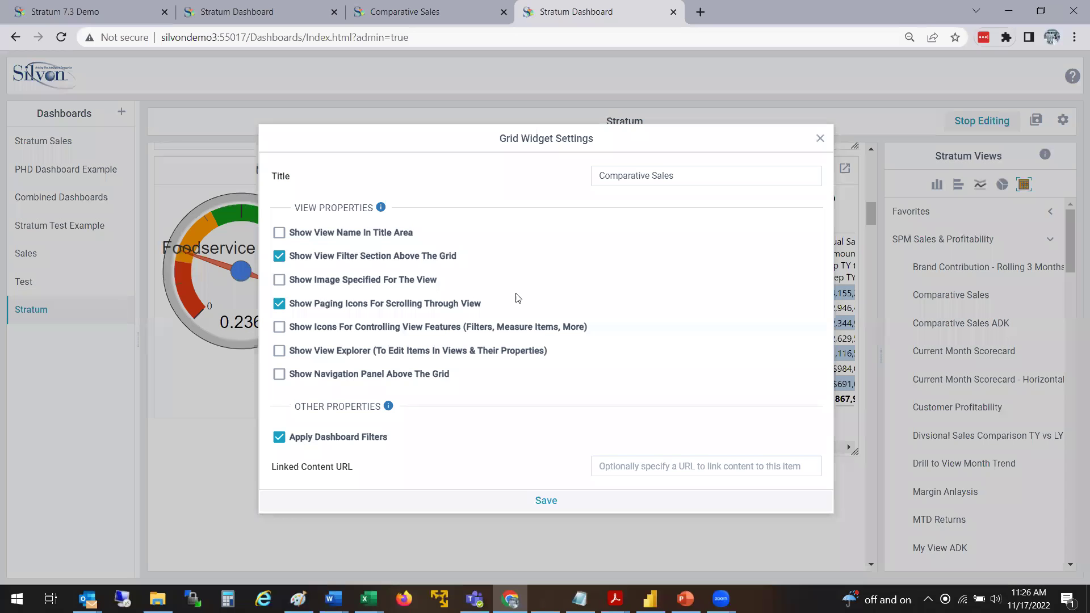
pyautogui.click(279, 256)
pyautogui.click(278, 303)
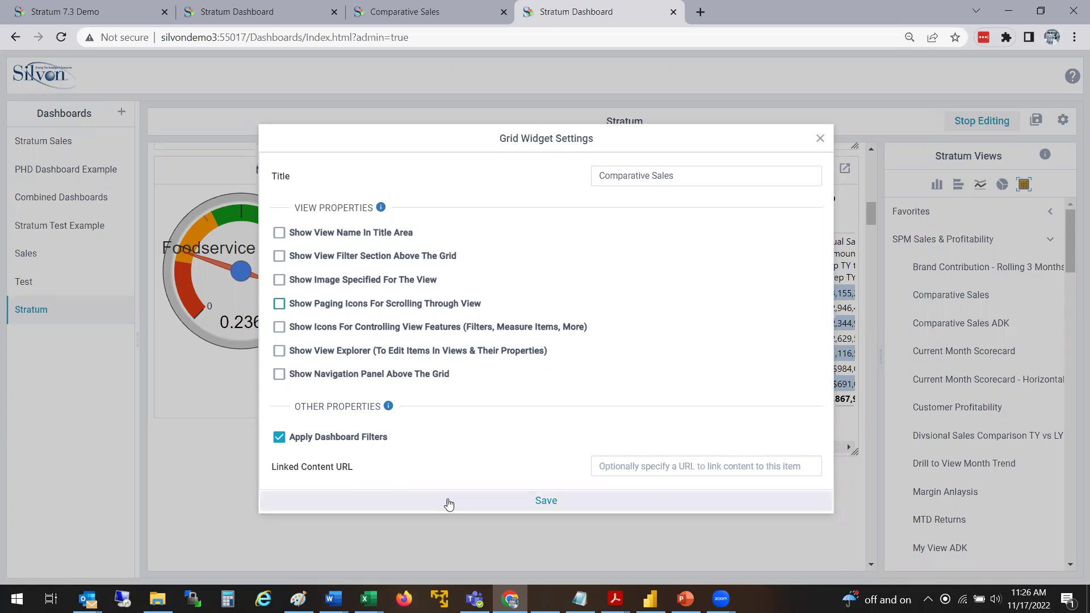
pyautogui.click(529, 503)
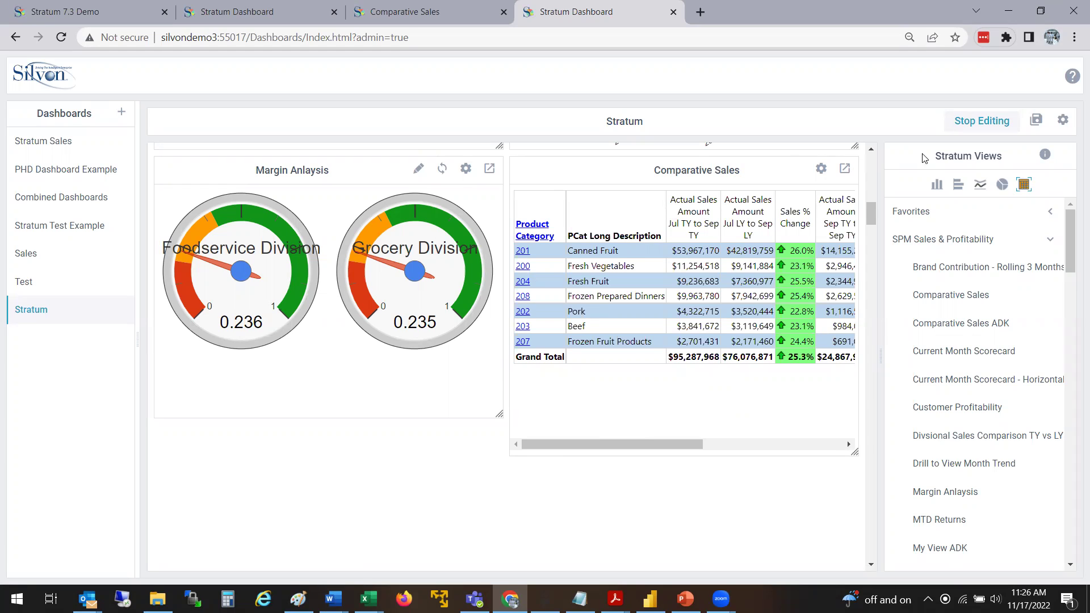
# Stop editing the Stratum dashboard and view its charts in normal mode
pyautogui.click(976, 124)
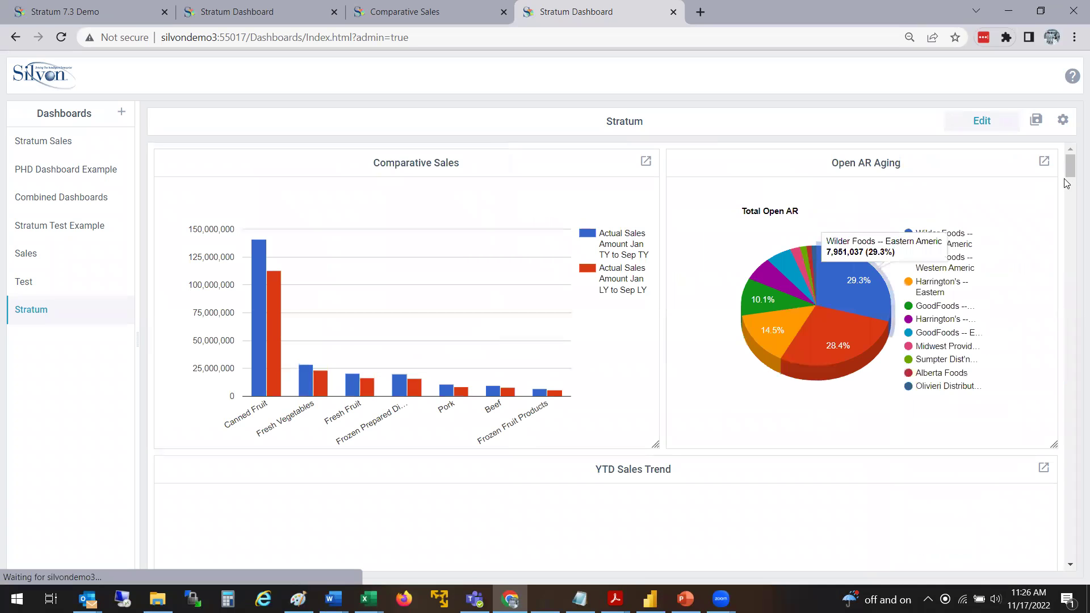
pyautogui.moveTo(1072, 174); pyautogui.dragTo(1073, 146)
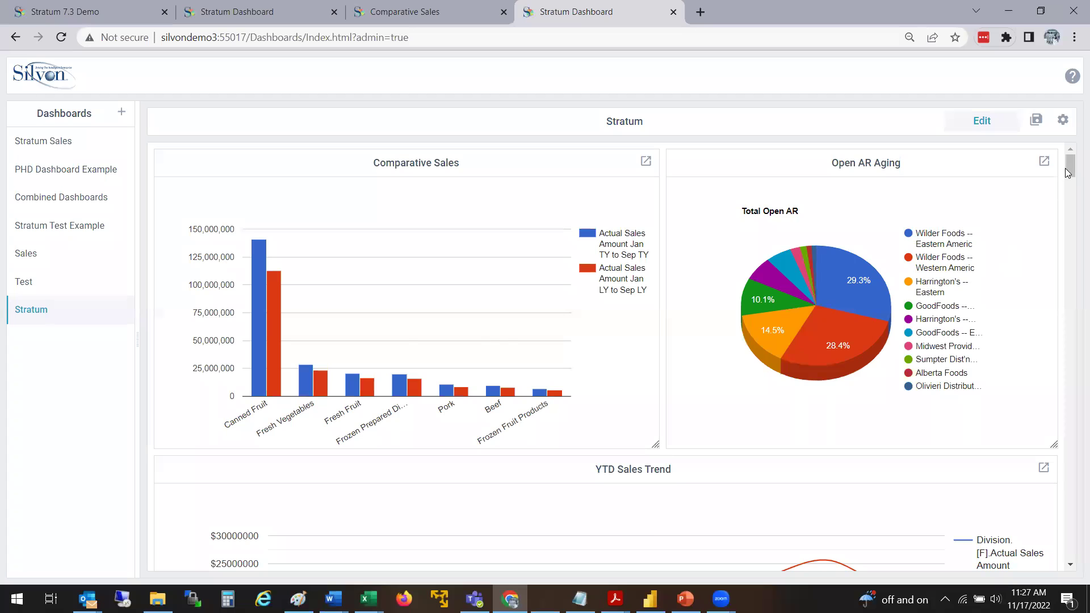
pyautogui.moveTo(1071, 165)
pyautogui.mouseDown()
pyautogui.moveTo(1073, 198)
pyautogui.moveTo(1072, 168)
pyautogui.mouseUp()
# Switch to the Stratum 7.3 Demo page, reload it, and bring the Comparative Sales grid on the dashboard into view
pyautogui.click(118, 11)
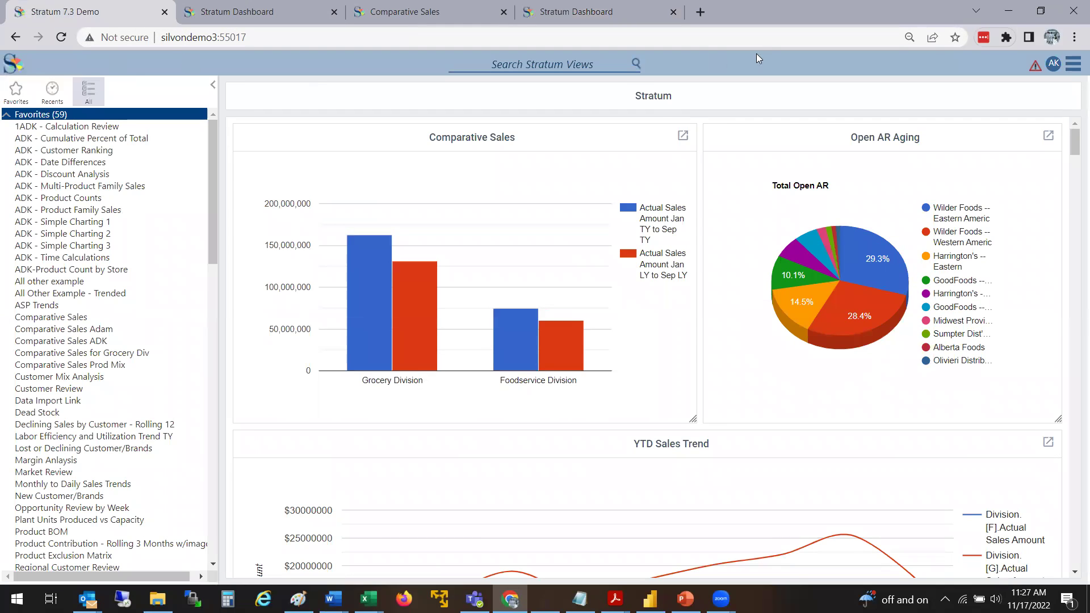
pyautogui.click(63, 37)
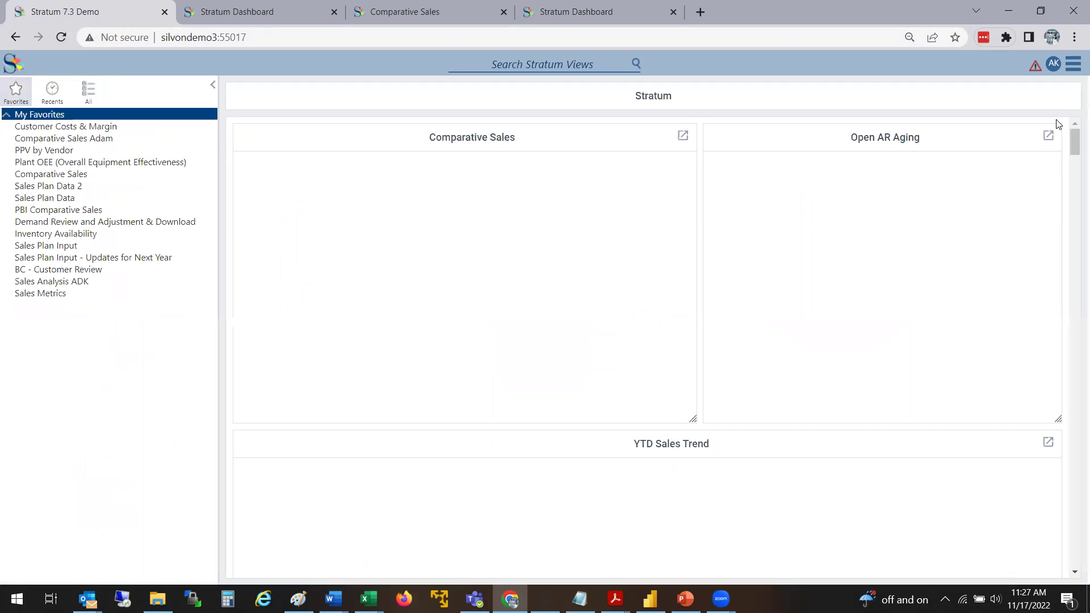
pyautogui.moveTo(1072, 140)
pyautogui.mouseDown()
pyautogui.moveTo(1072, 150)
pyautogui.moveTo(1073, 139)
pyautogui.mouseUp()
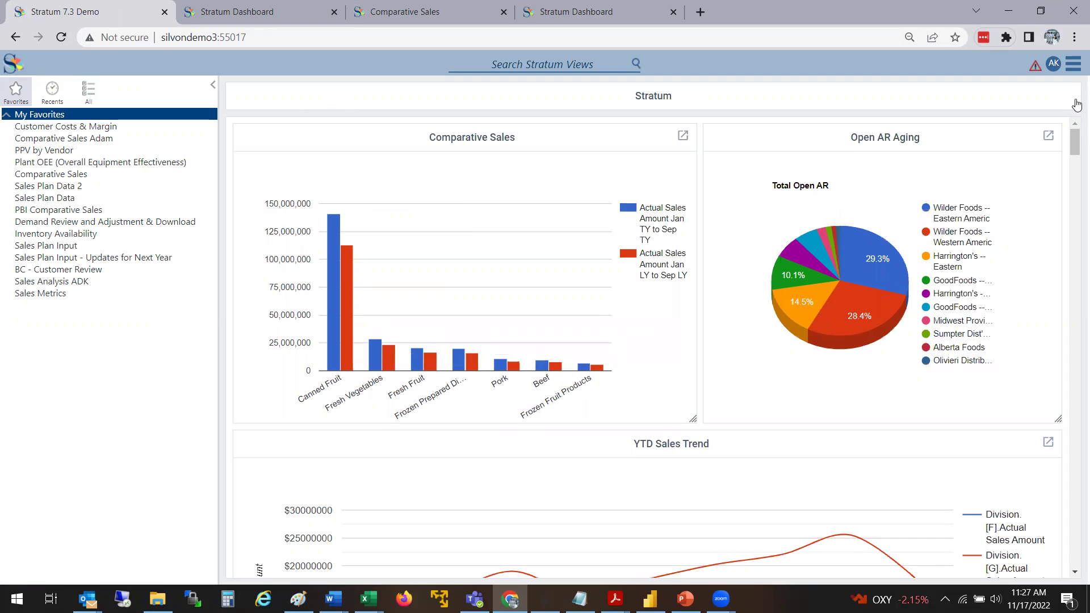
pyautogui.scroll(-1, 1075, 176)
pyautogui.scroll(-15, 1075, 176)
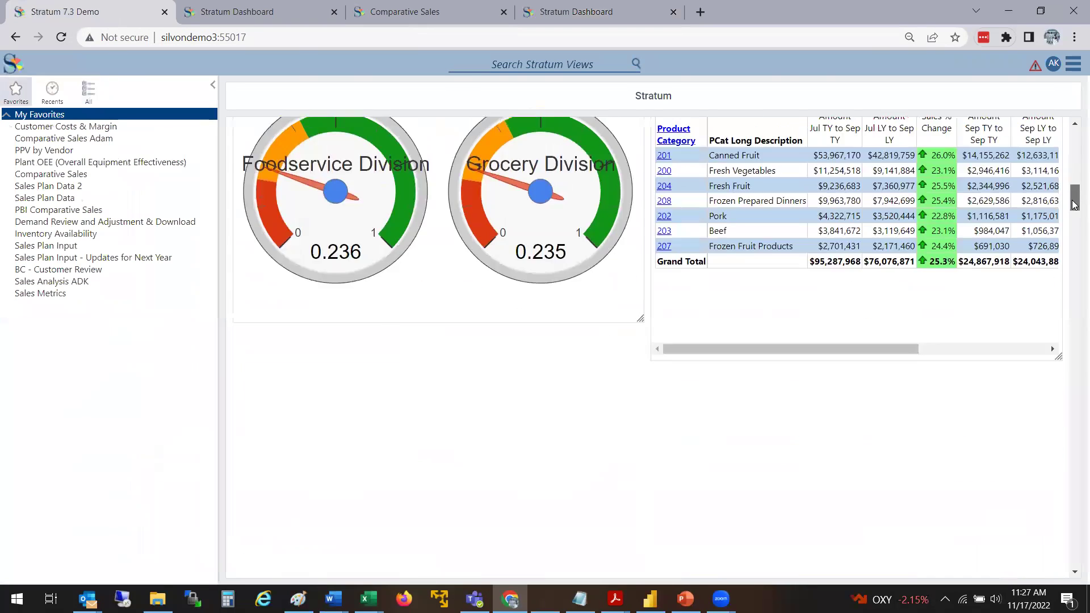
pyautogui.scroll(2, 729, 345)
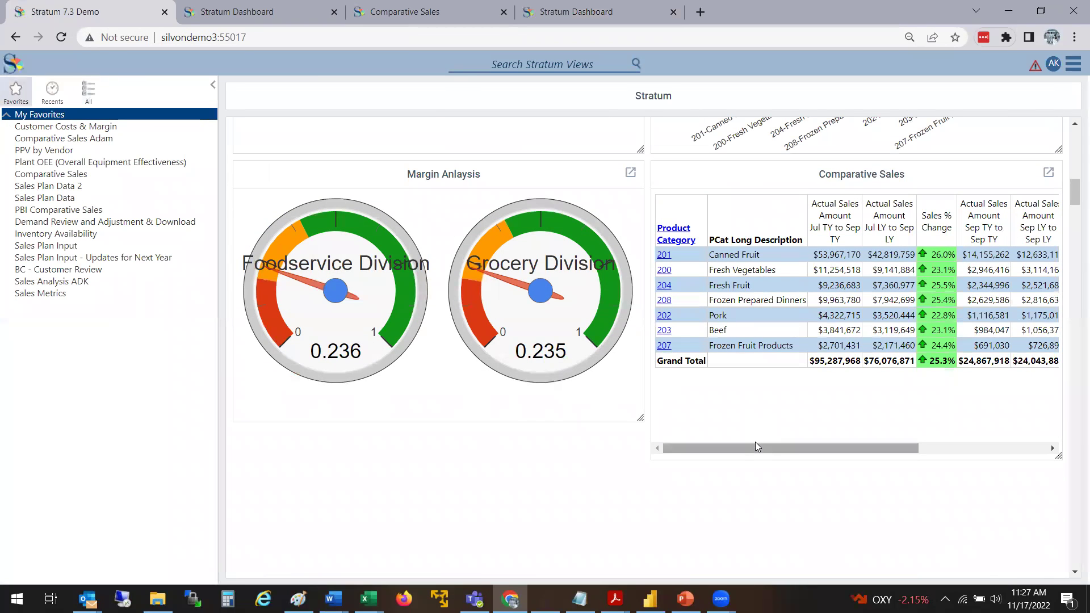
# Drill the Comparative Sales grid into product category 201 Canned Fruit, and into brand 009 Farm Fresh, examining the columns
pyautogui.click(663, 257)
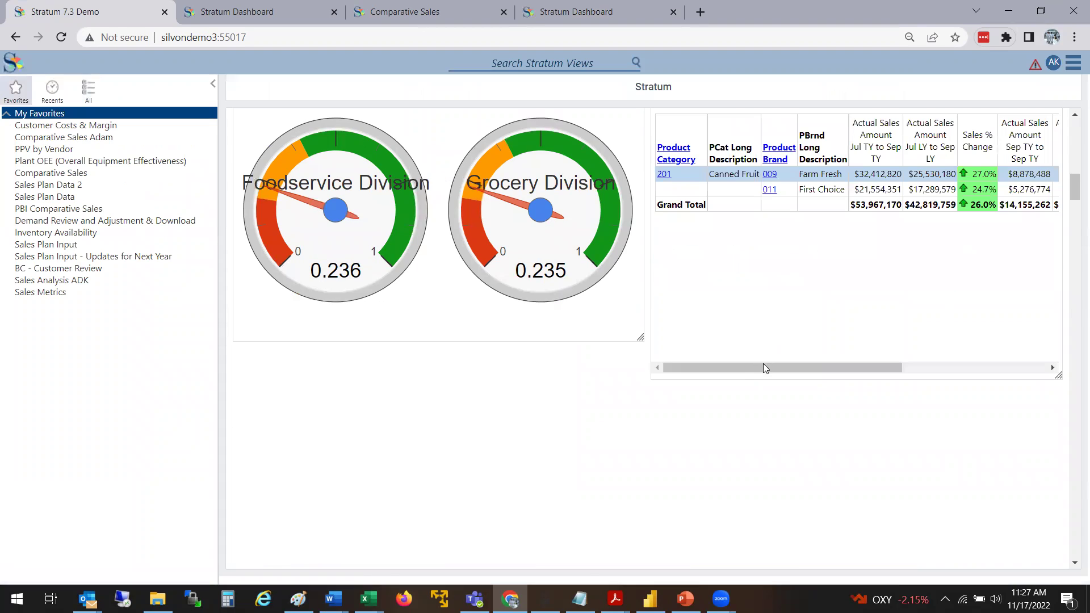
pyautogui.moveTo(791, 367); pyautogui.dragTo(741, 355)
pyautogui.click(769, 174)
pyautogui.moveTo(813, 366)
pyautogui.mouseDown()
pyautogui.moveTo(995, 374)
pyautogui.moveTo(804, 385)
pyautogui.mouseUp()
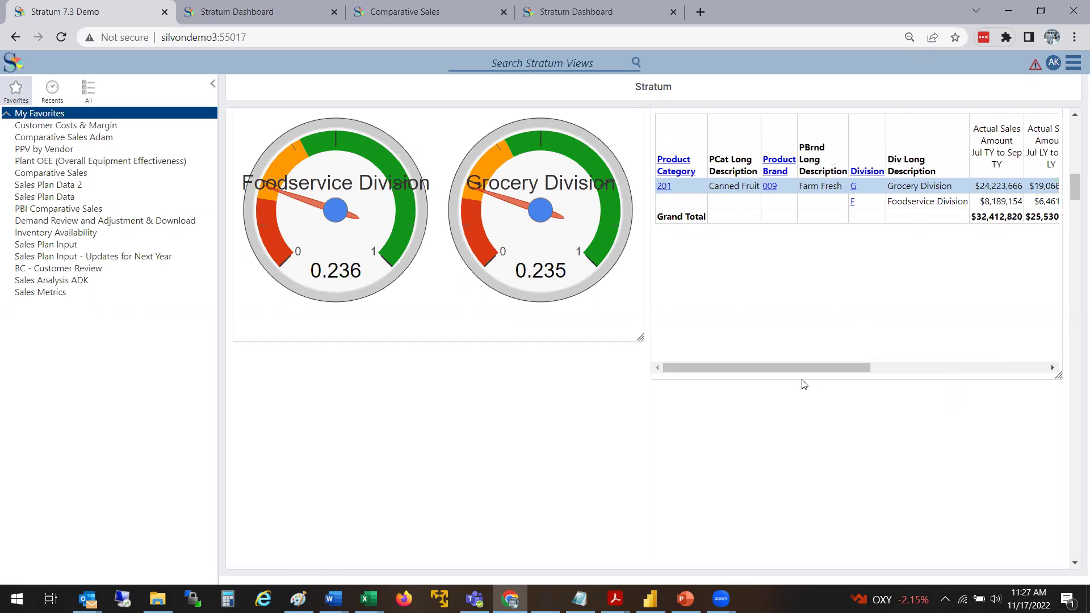